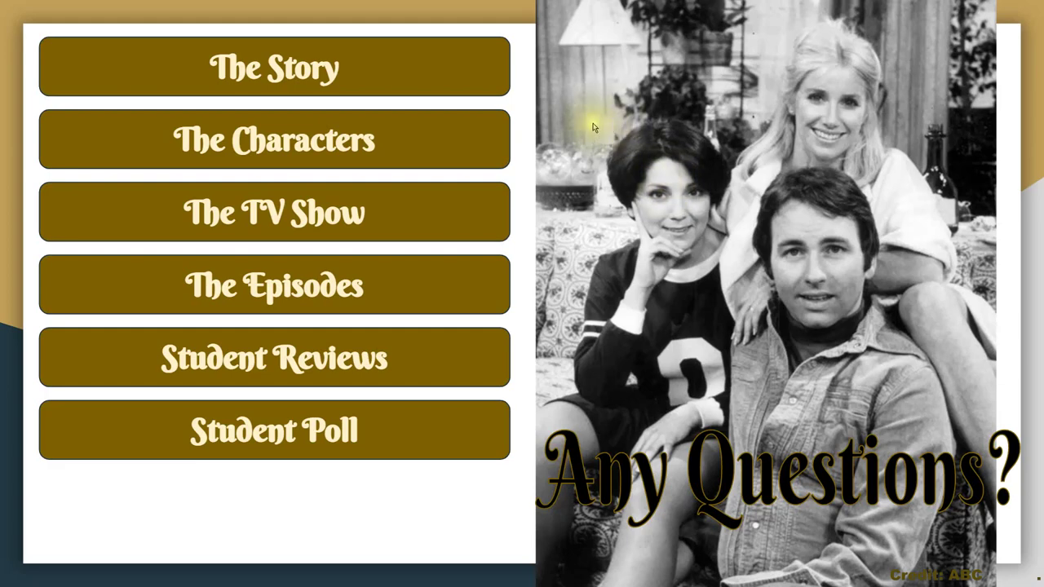
- View the Characters slide of the running slideshow, reveal all its character labels, return to the menu slide and open the Episodes section
{"action": "left_click", "coordinate": [346, 141]}
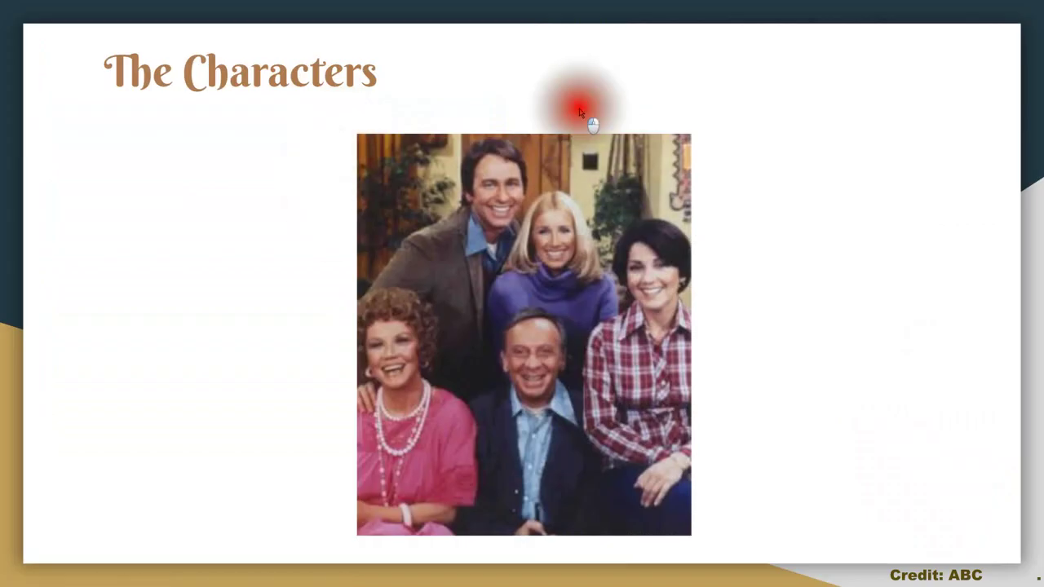
{"action": "left_click", "coordinate": [661, 98]}
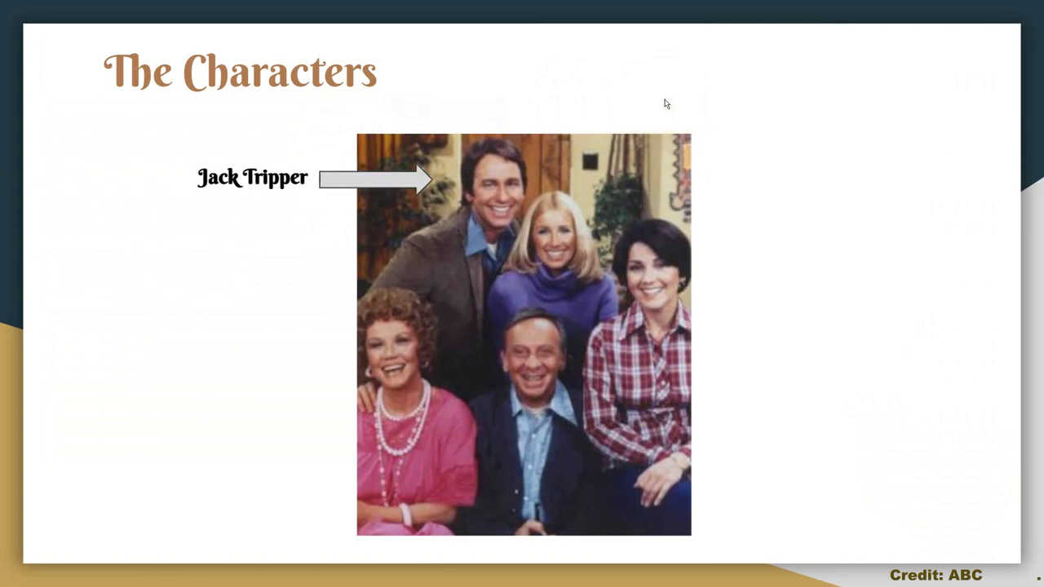
{"action": "left_click", "coordinate": [729, 109]}
{"action": "left_click", "coordinate": [640, 109]}
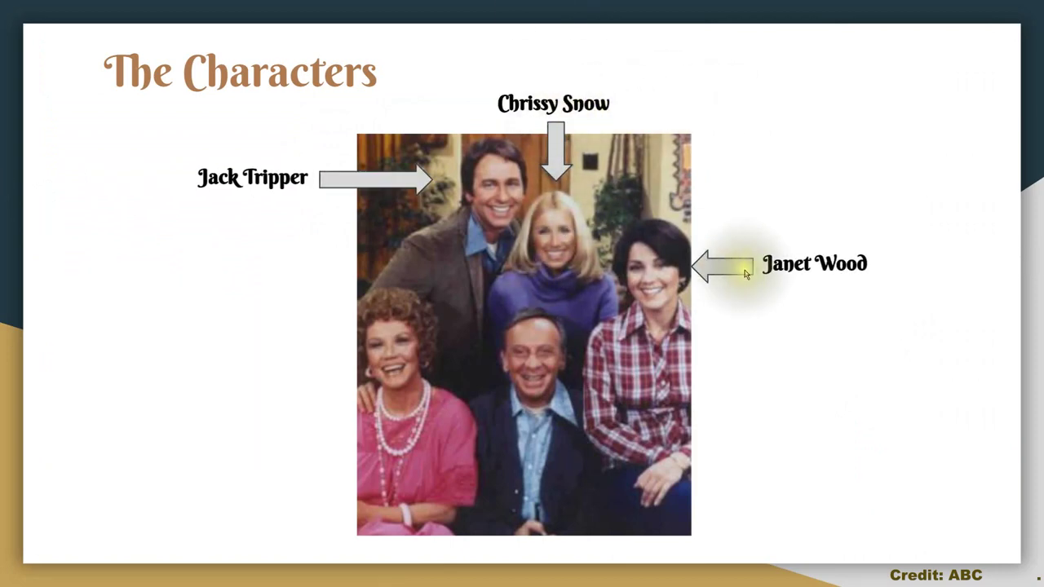
{"action": "left_click", "coordinate": [774, 345]}
{"action": "left_click", "coordinate": [775, 348]}
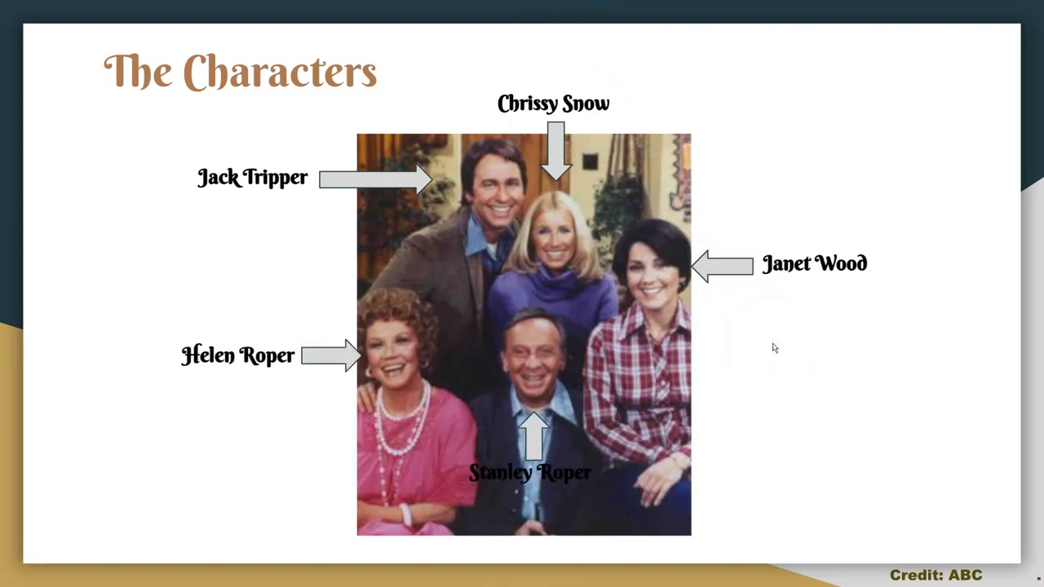
{"action": "left_click", "coordinate": [985, 45]}
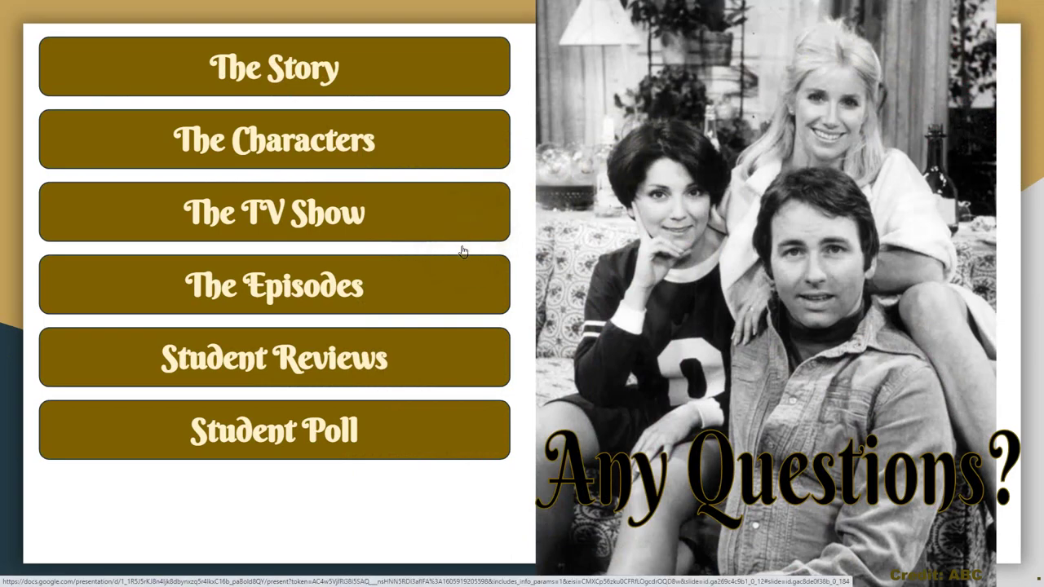
{"action": "left_click", "coordinate": [459, 282]}
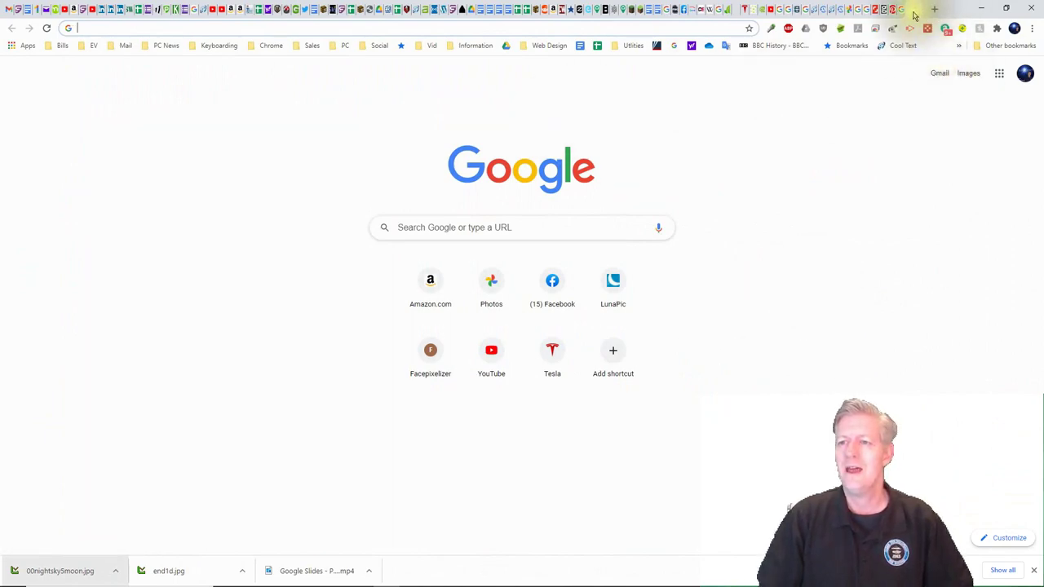
- Go to Google Drive, create a new blank Google Slides presentation and show the browser window full screen
{"action": "left_click", "coordinate": [999, 73]}
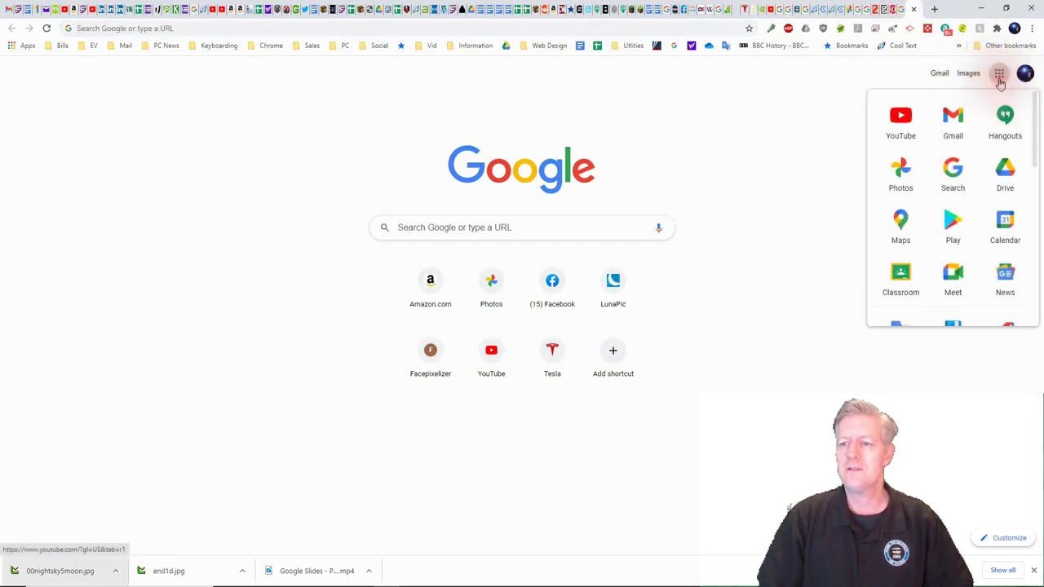
{"action": "left_click", "coordinate": [1005, 175]}
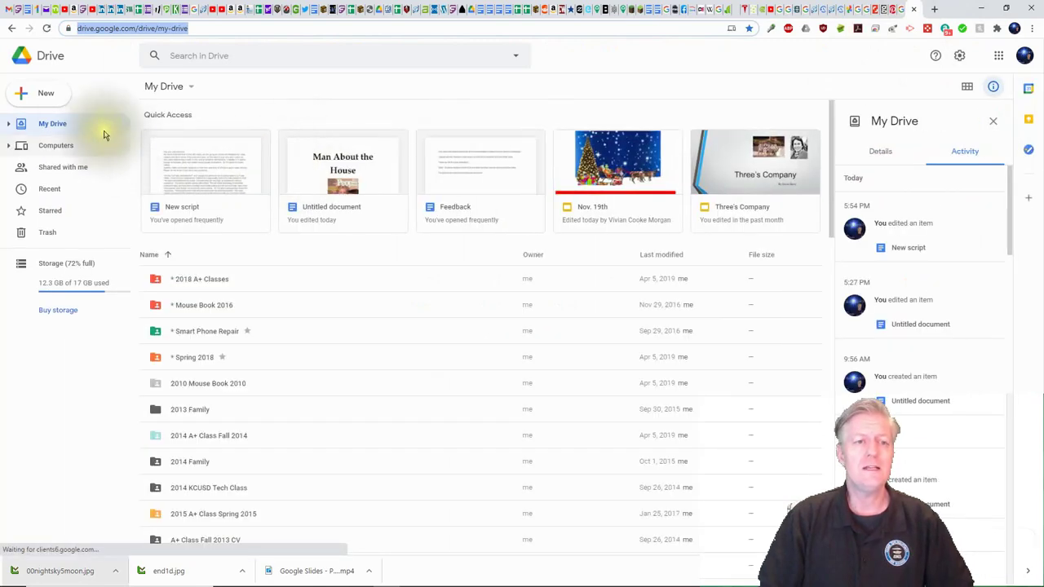
{"action": "left_click", "coordinate": [51, 97]}
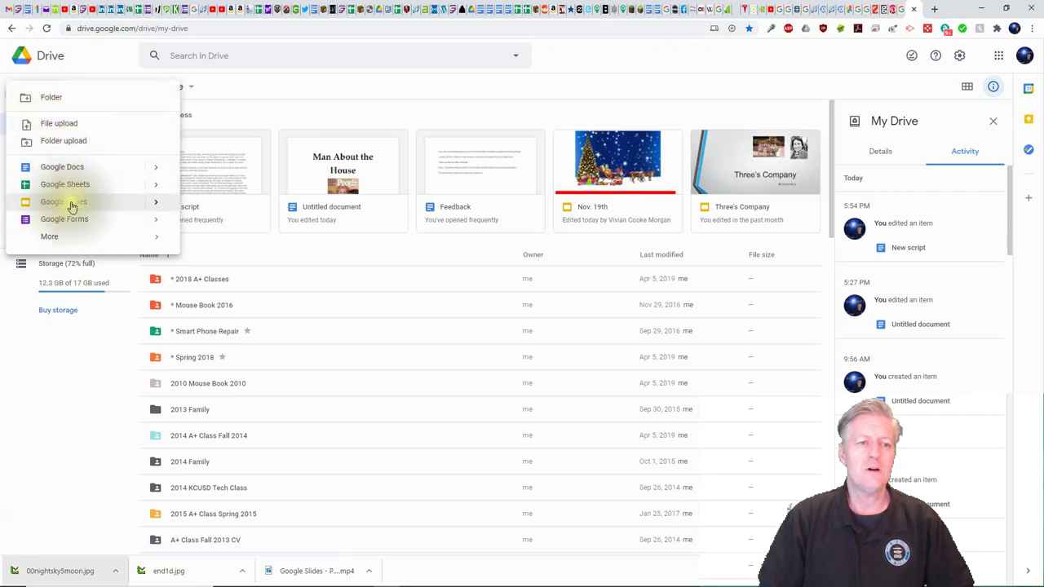
{"action": "left_click", "coordinate": [43, 204]}
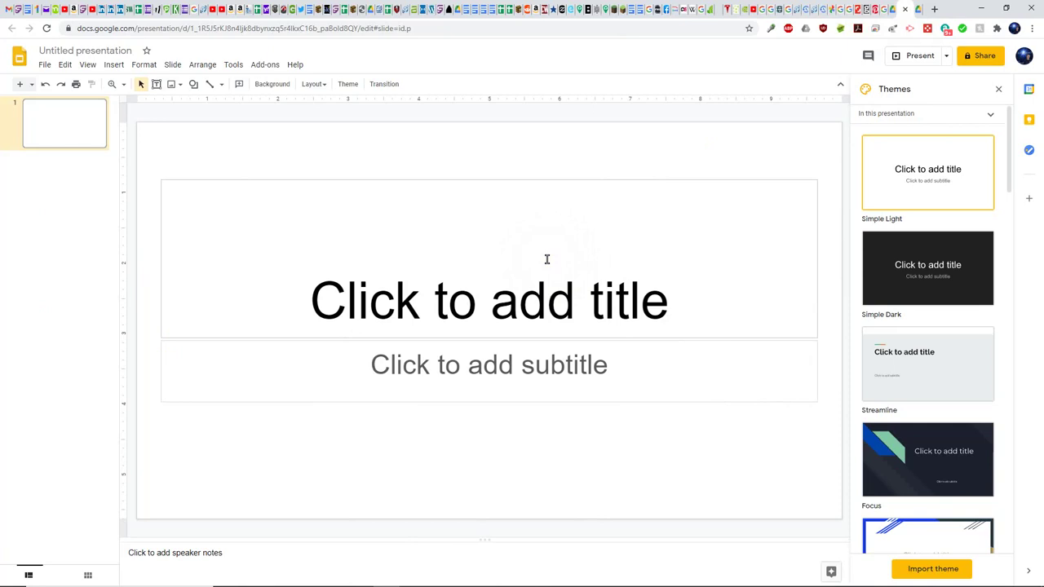
{"action": "key", "text": "F11"}
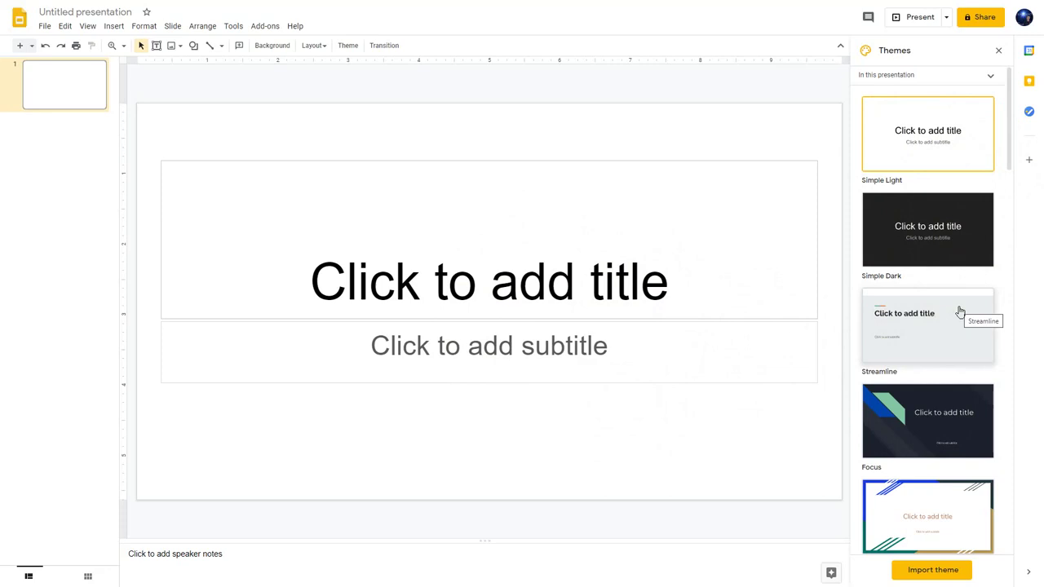
- Browse the available themes and apply the Shift theme to the presentation
{"action": "left_click", "coordinate": [892, 112]}
{"action": "left_click", "coordinate": [927, 137]}
{"action": "left_click_drag", "start_coordinate": [1008, 102], "coordinate": [1009, 418]}
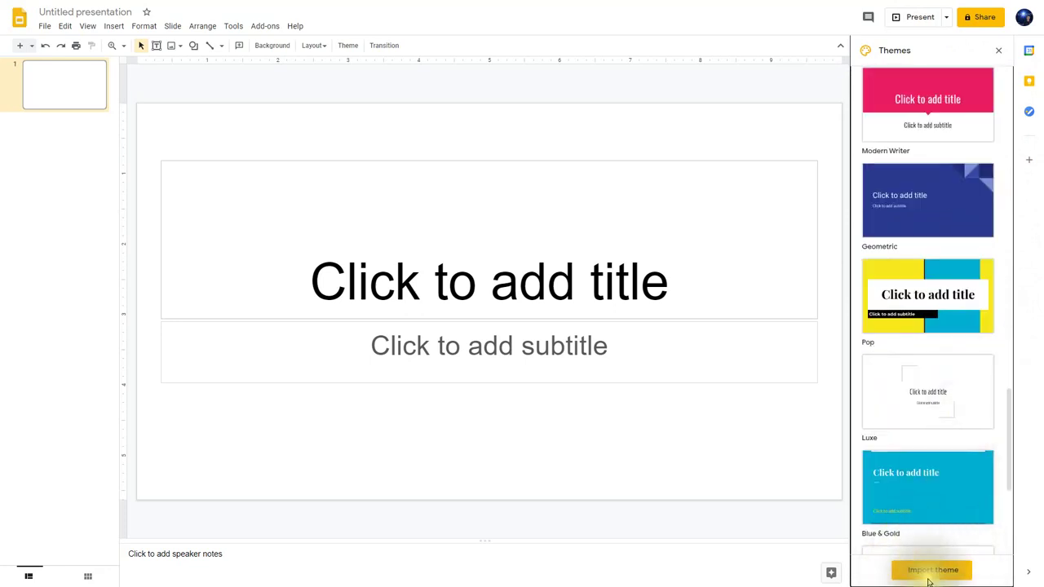
{"action": "scroll", "coordinate": [967, 501], "scroll_direction": "down", "scroll_amount": 2}
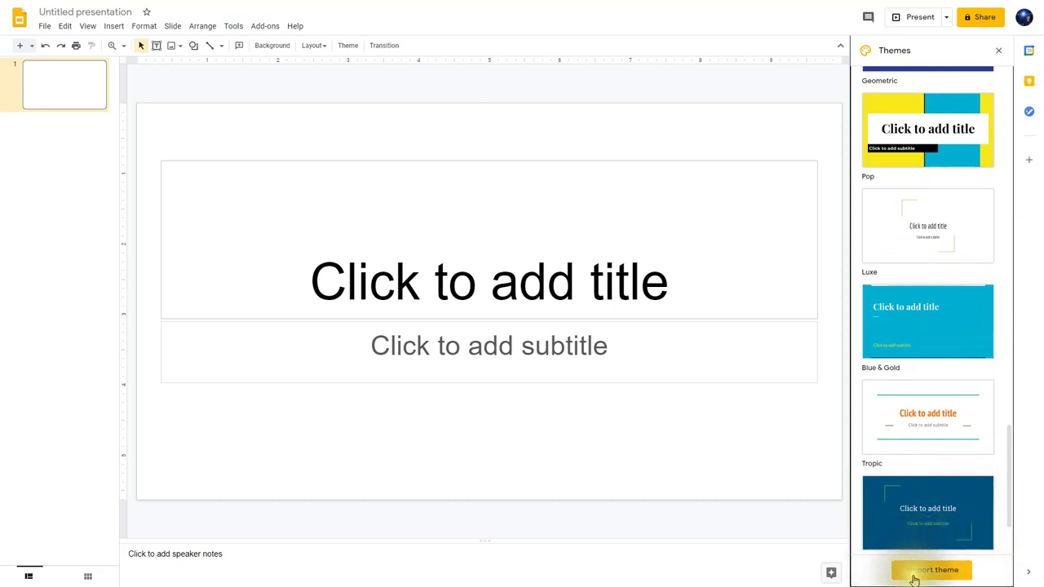
{"action": "left_click_drag", "start_coordinate": [1011, 517], "coordinate": [1015, 232]}
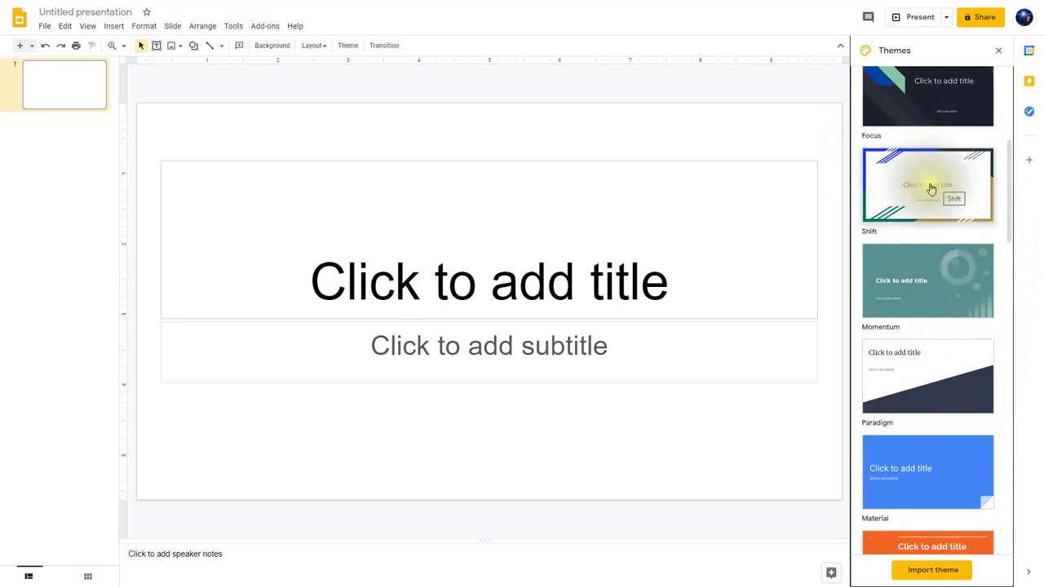
{"action": "left_click", "coordinate": [932, 188]}
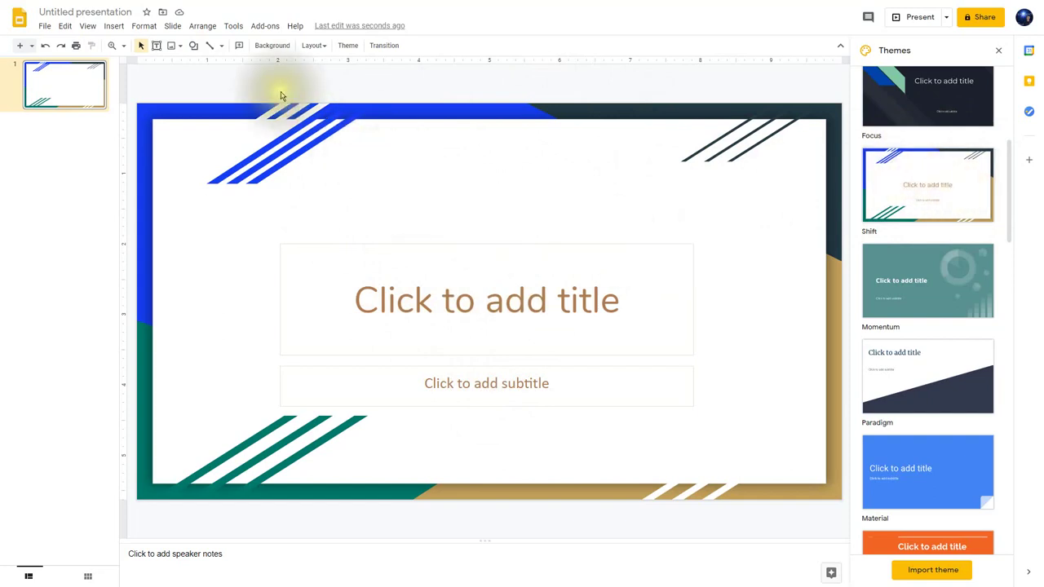
- Rename the untitled presentation as Three's Company
{"action": "left_click", "coordinate": [96, 11]}
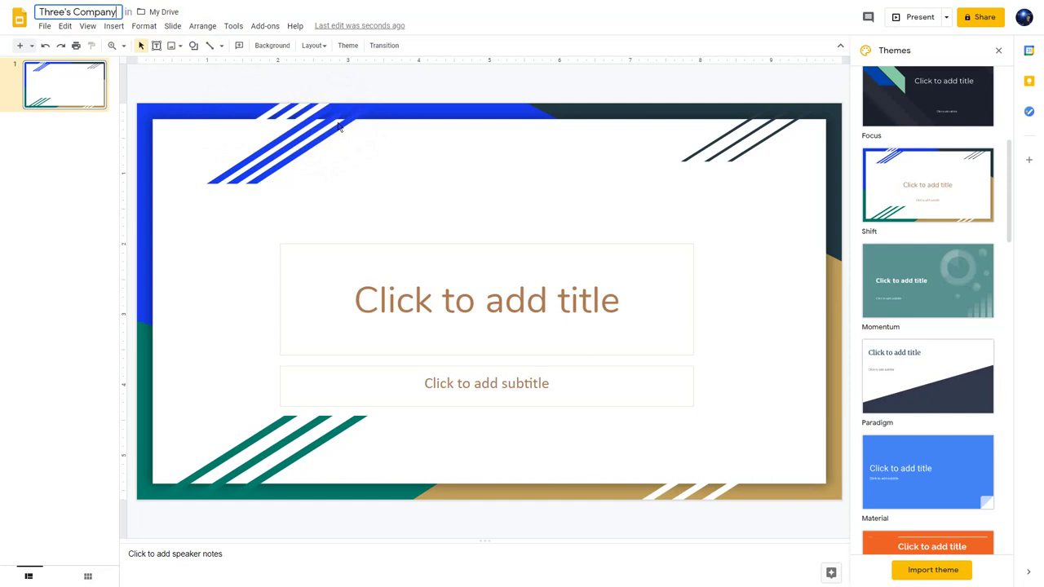
{"action": "left_click", "coordinate": [397, 224]}
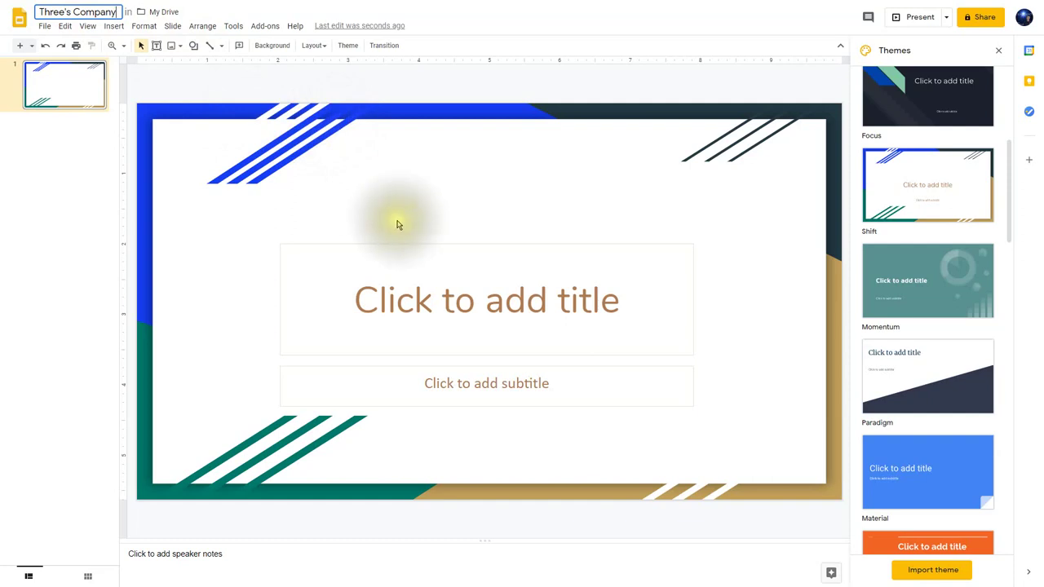
{"action": "left_click", "coordinate": [396, 223]}
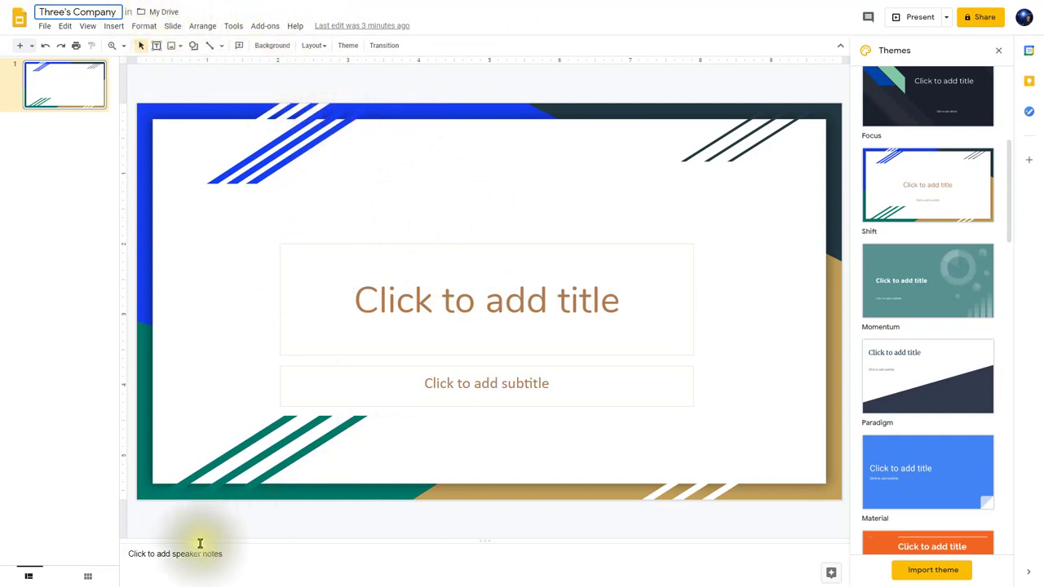
- Dictate the speaker note "Three's Company ran from 1977 to 1984" for the first slide using voice typing
{"action": "left_click", "coordinate": [234, 558]}
{"action": "left_click", "coordinate": [241, 555]}
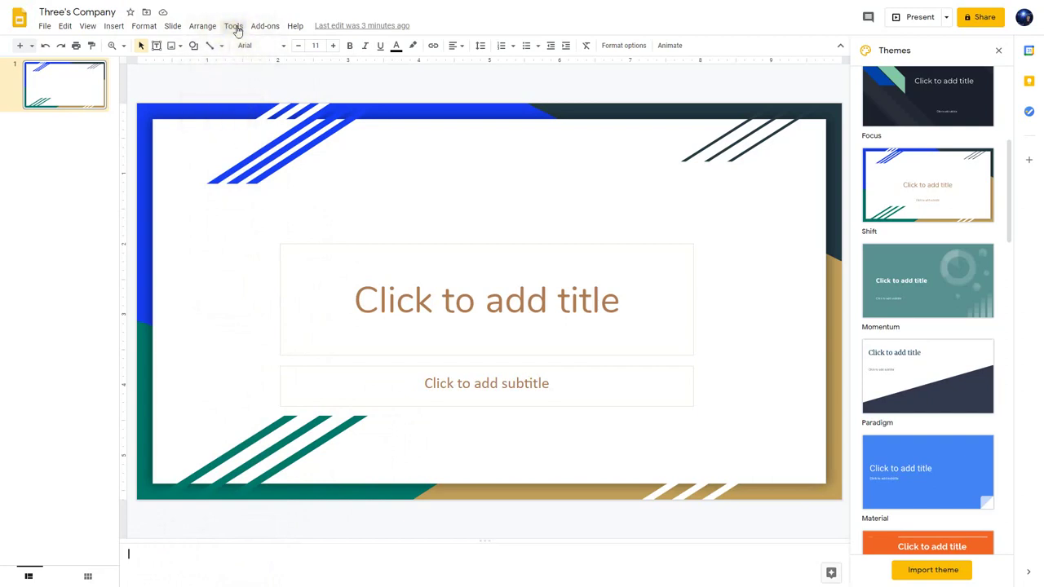
{"action": "left_click", "coordinate": [234, 26]}
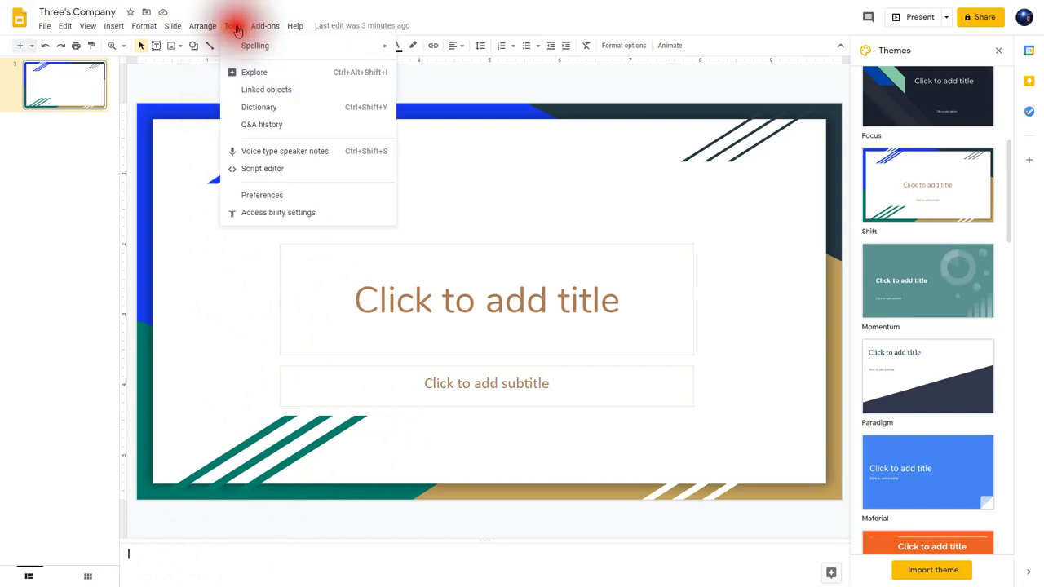
{"action": "left_click", "coordinate": [258, 153]}
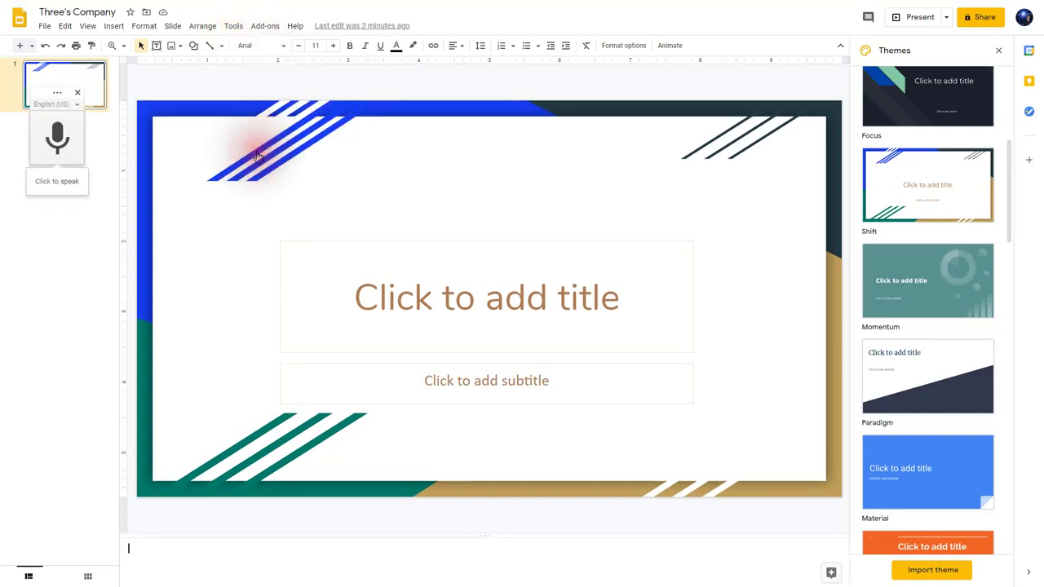
{"action": "left_click", "coordinate": [57, 138]}
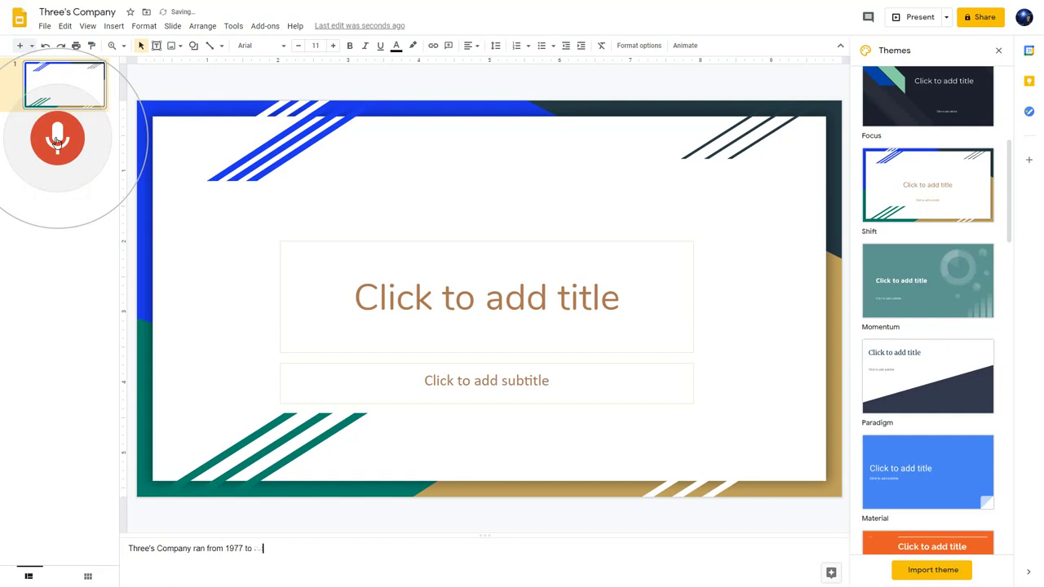
{"action": "left_click", "coordinate": [58, 139]}
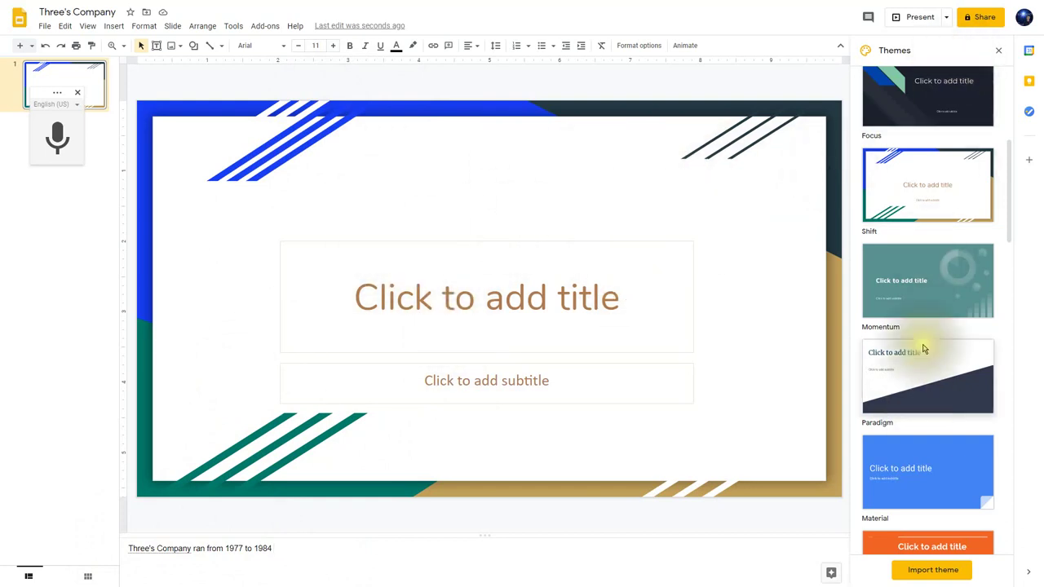
- Close the theme choices and enter "Three's Company" as the title of the first slide
{"action": "left_click", "coordinate": [999, 54]}
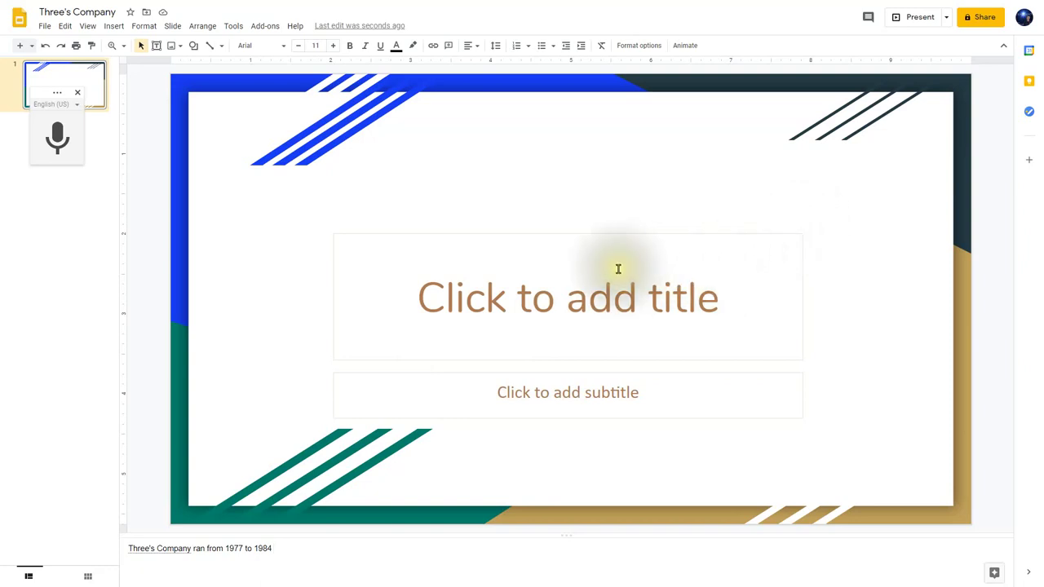
{"action": "left_click", "coordinate": [562, 305]}
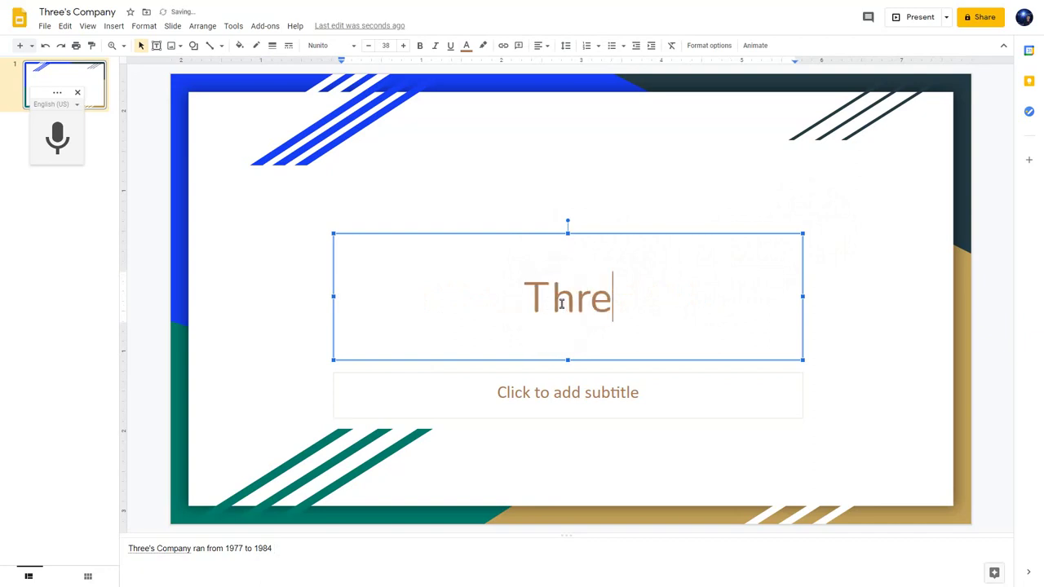
{"action": "type", "text": "Three's Company"}
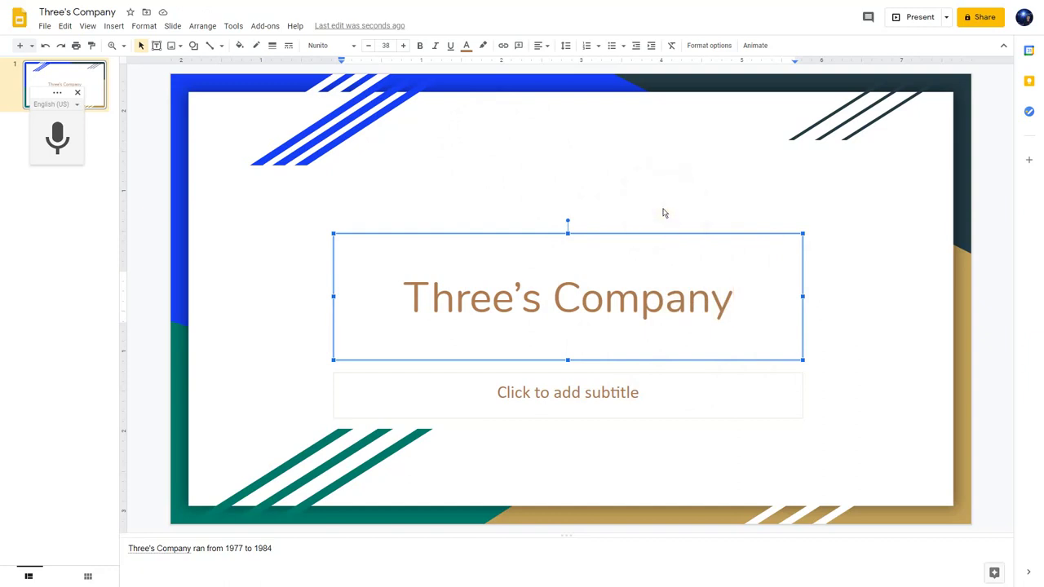
- In the theme's master editor, add the Berkshire Swash font and apply it to the Title slide layout's title placeholder
{"action": "left_click", "coordinate": [171, 25]}
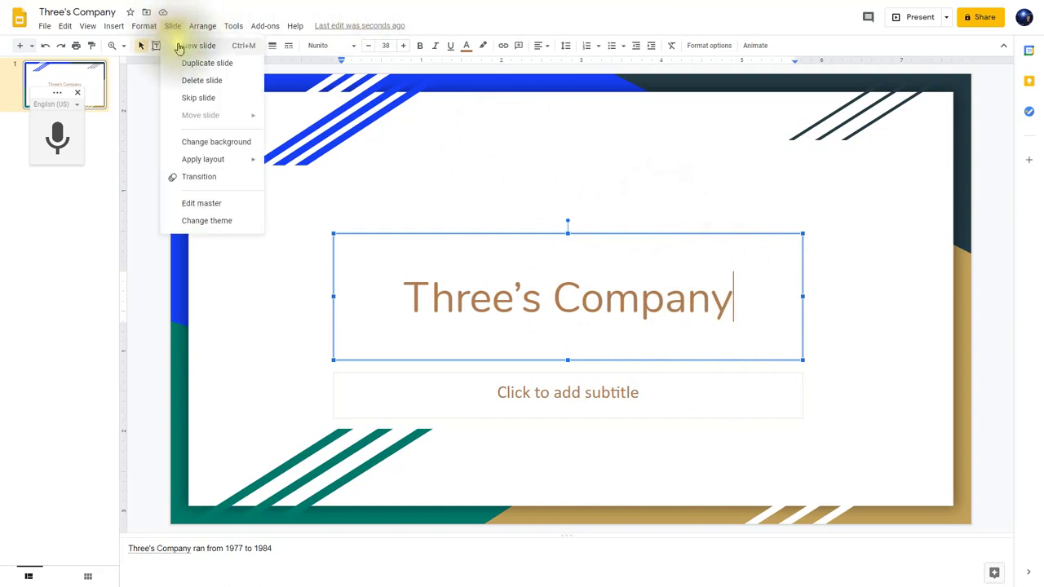
{"action": "left_click", "coordinate": [208, 209]}
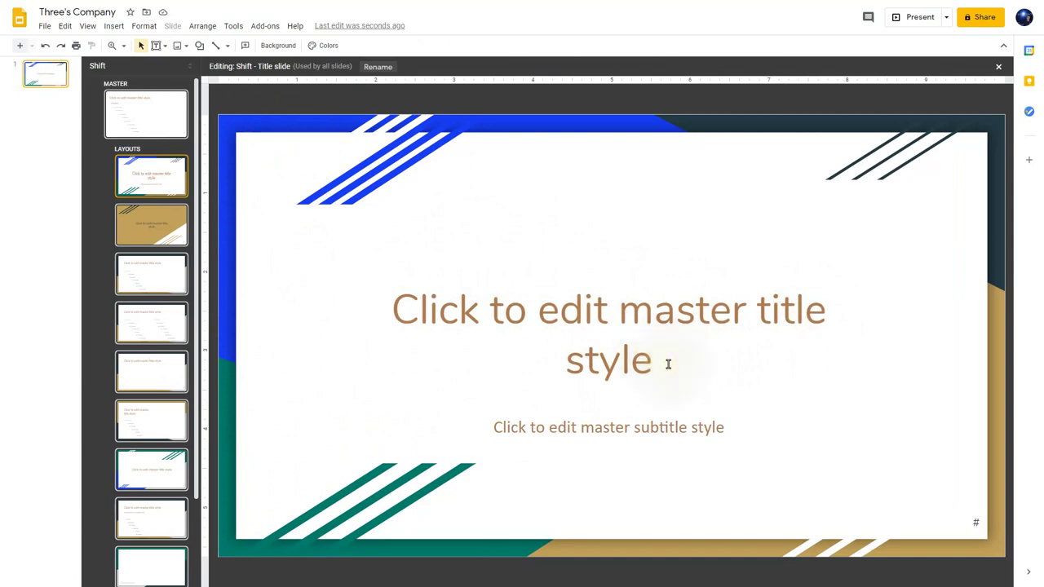
{"action": "triple_click", "coordinate": [612, 354]}
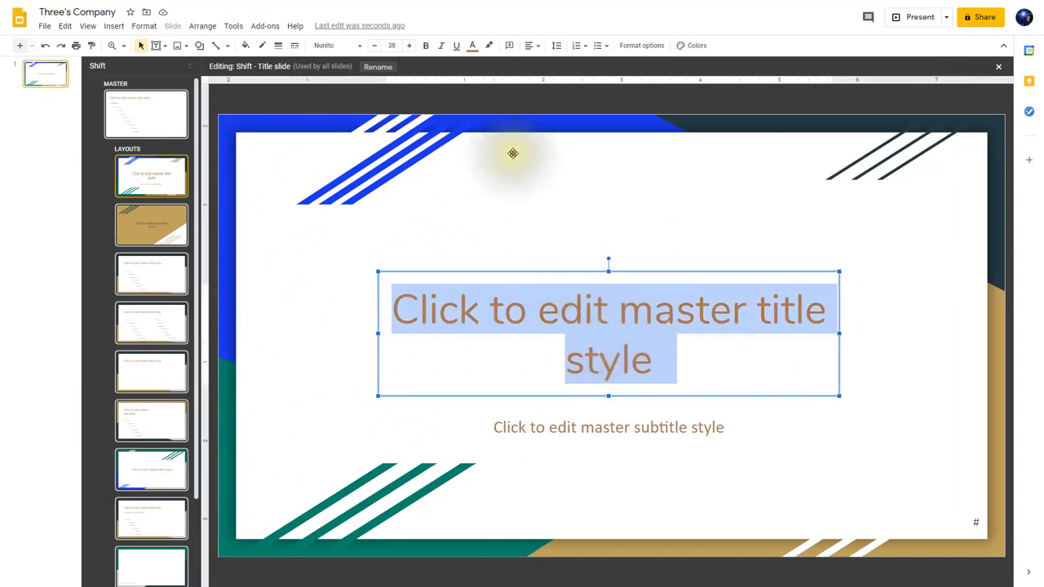
{"action": "left_click", "coordinate": [357, 48]}
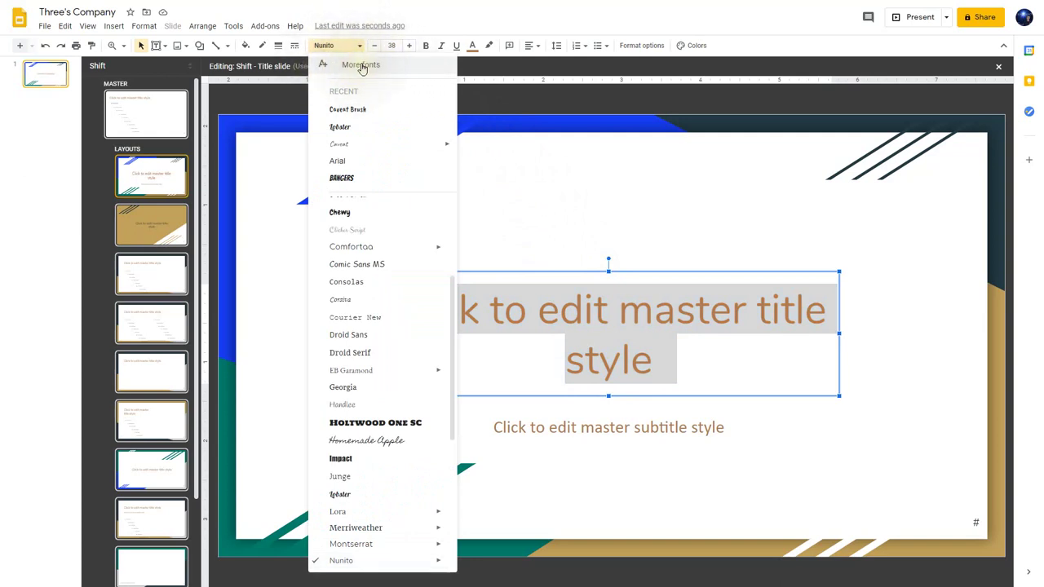
{"action": "left_click", "coordinate": [361, 66]}
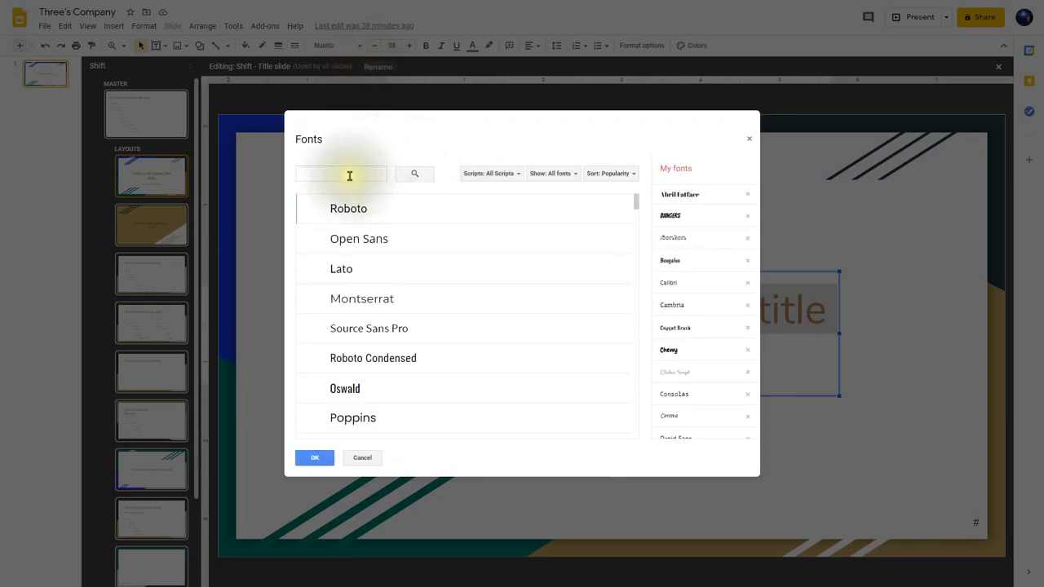
{"action": "left_click", "coordinate": [337, 174]}
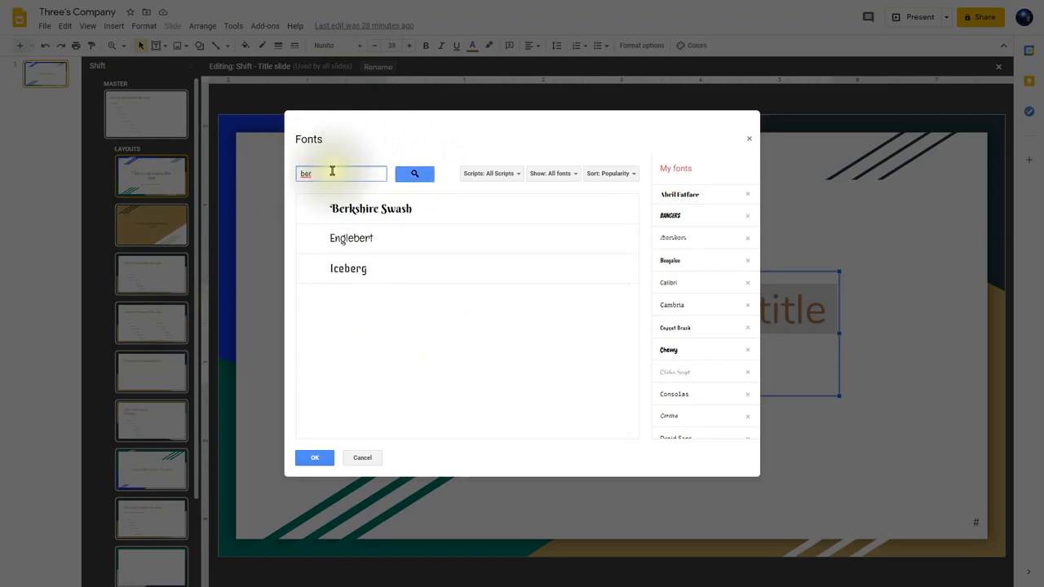
{"action": "left_click", "coordinate": [357, 210]}
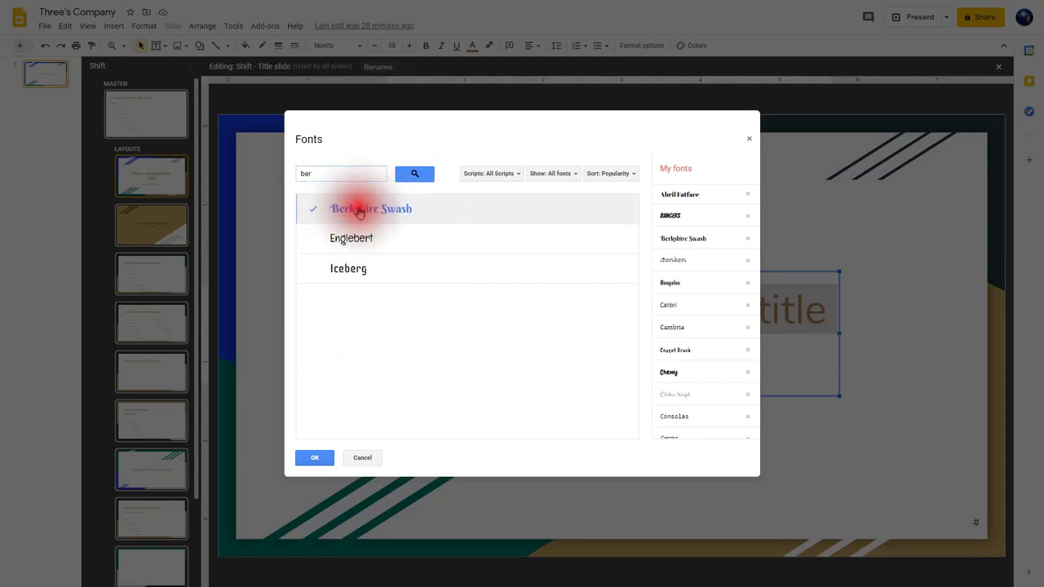
{"action": "left_click", "coordinate": [318, 459]}
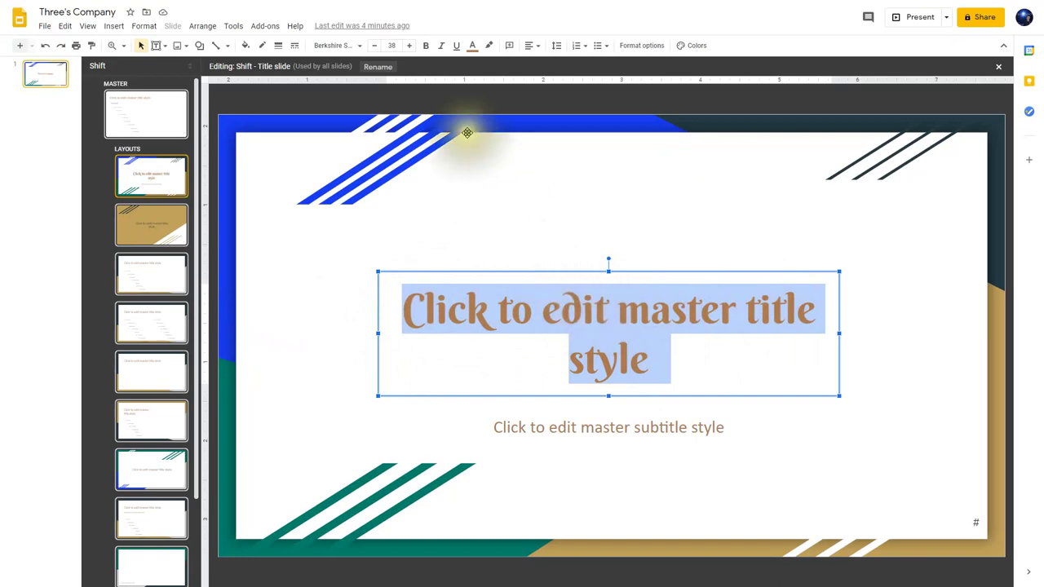
{"action": "left_click", "coordinate": [357, 46]}
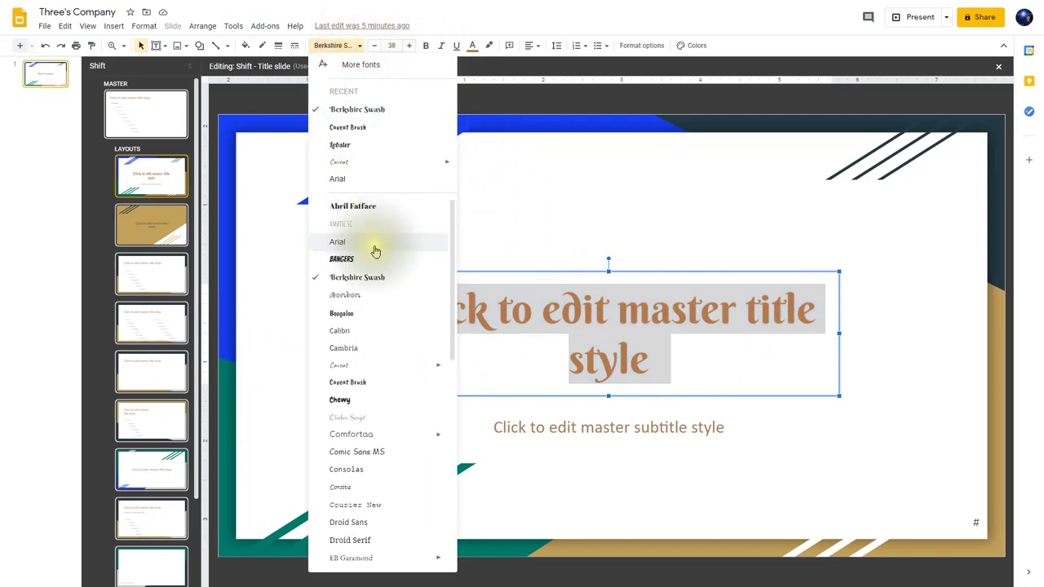
- Browse the full font catalogue for other available fonts, clearing the search filter, and leave without adding any
{"action": "scroll", "coordinate": [394, 461], "scroll_direction": "up", "scroll_amount": 10}
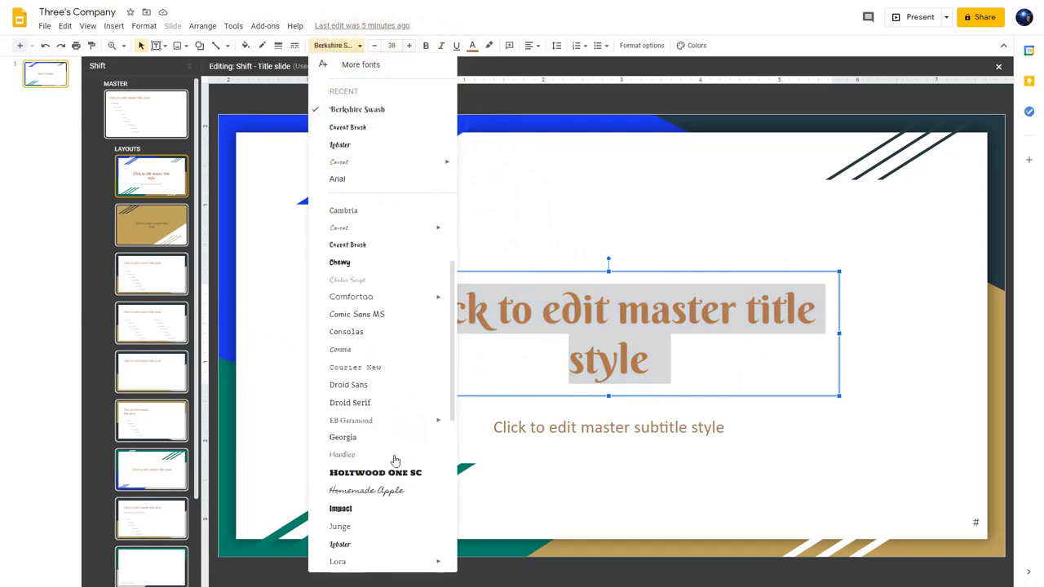
{"action": "left_click", "coordinate": [351, 65]}
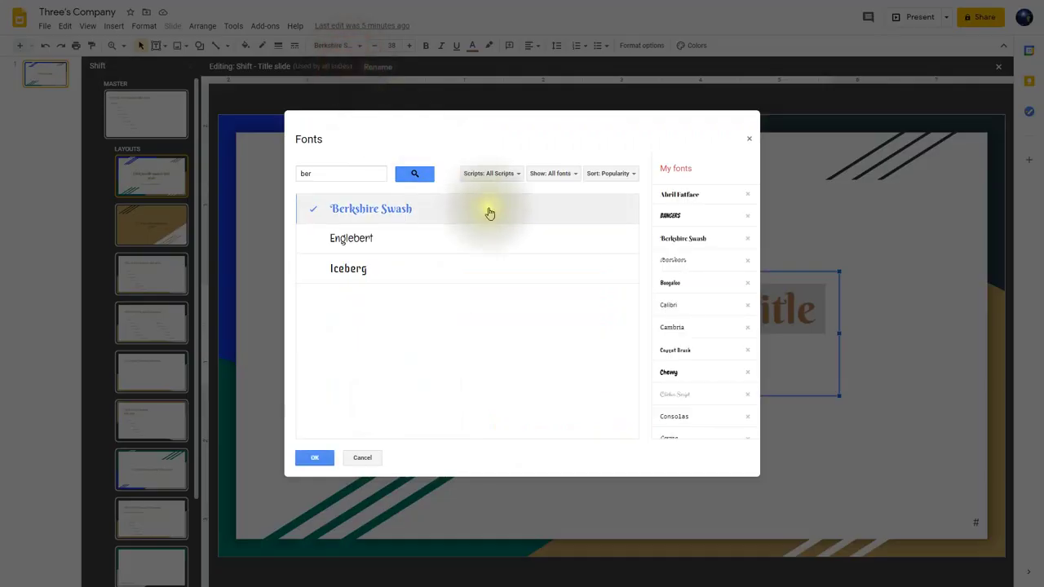
{"action": "left_click", "coordinate": [333, 173]}
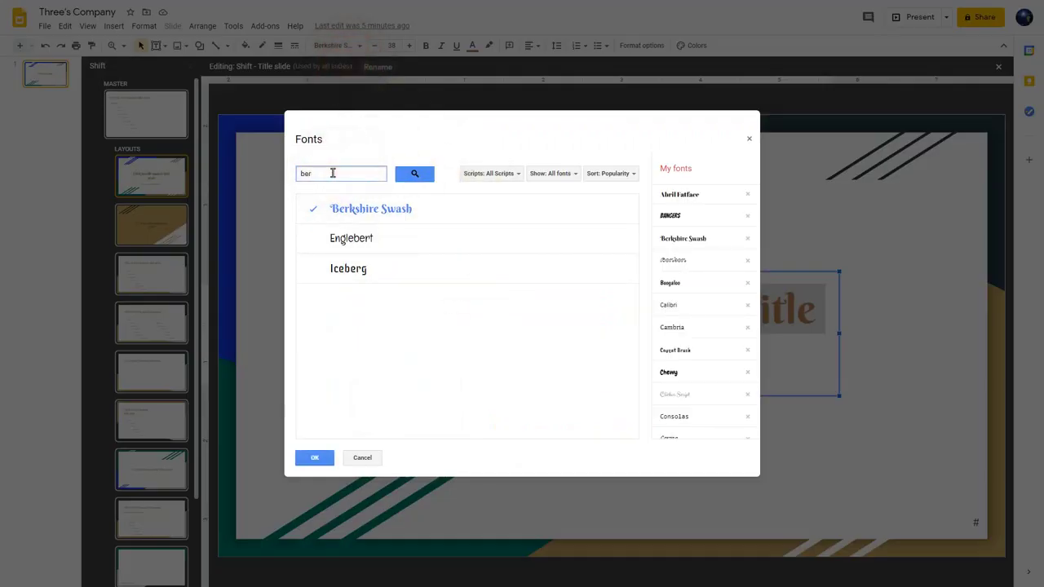
{"action": "mouse_move", "coordinate": [633, 198]}
{"action": "left_mouse_down"}
{"action": "mouse_move", "coordinate": [644, 265]}
{"action": "mouse_move", "coordinate": [634, 374]}
{"action": "left_mouse_up"}
{"action": "scroll", "coordinate": [524, 350], "scroll_direction": "down", "scroll_amount": 10}
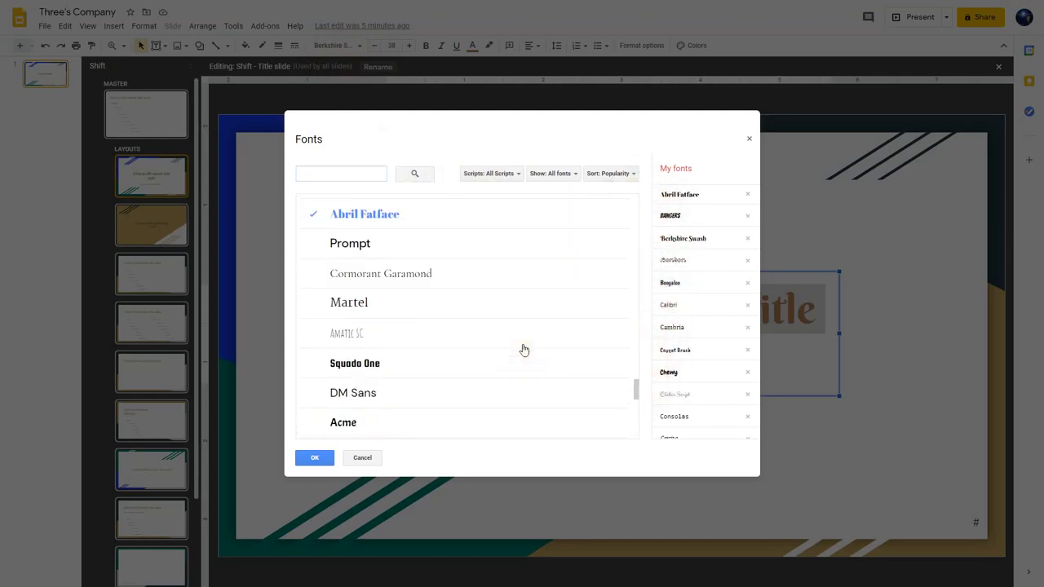
{"action": "scroll", "coordinate": [524, 350], "scroll_direction": "down", "scroll_amount": 15}
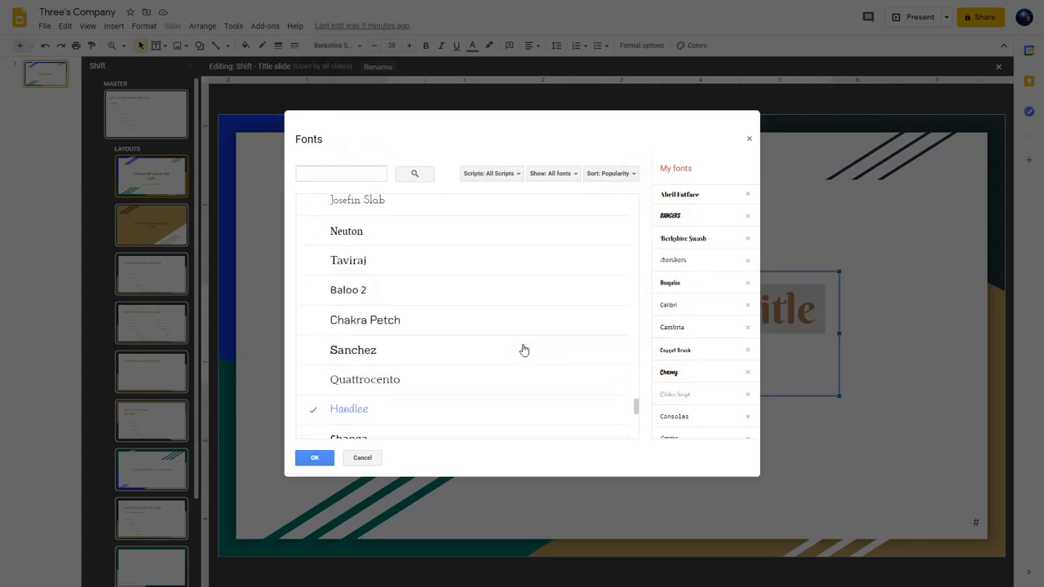
{"action": "scroll", "coordinate": [532, 361], "scroll_direction": "down", "scroll_amount": 12}
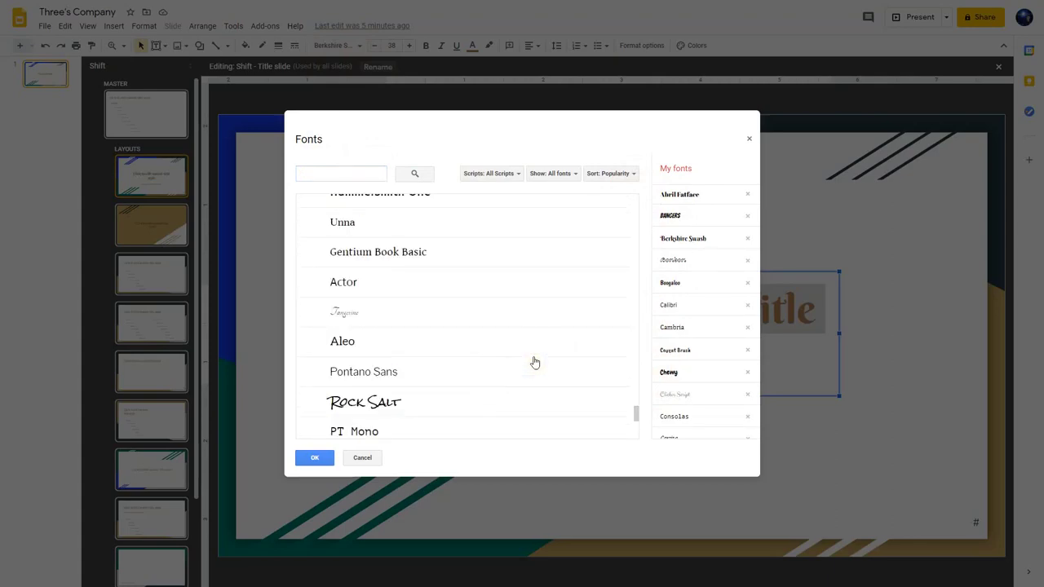
{"action": "scroll", "coordinate": [534, 362], "scroll_direction": "down", "scroll_amount": 12}
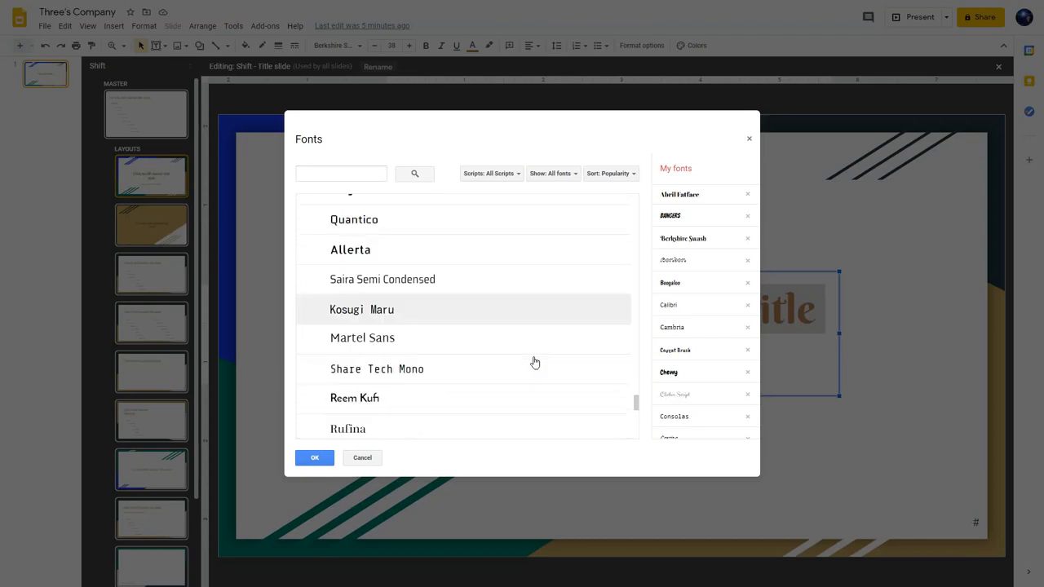
{"action": "scroll", "coordinate": [534, 362], "scroll_direction": "down", "scroll_amount": 12}
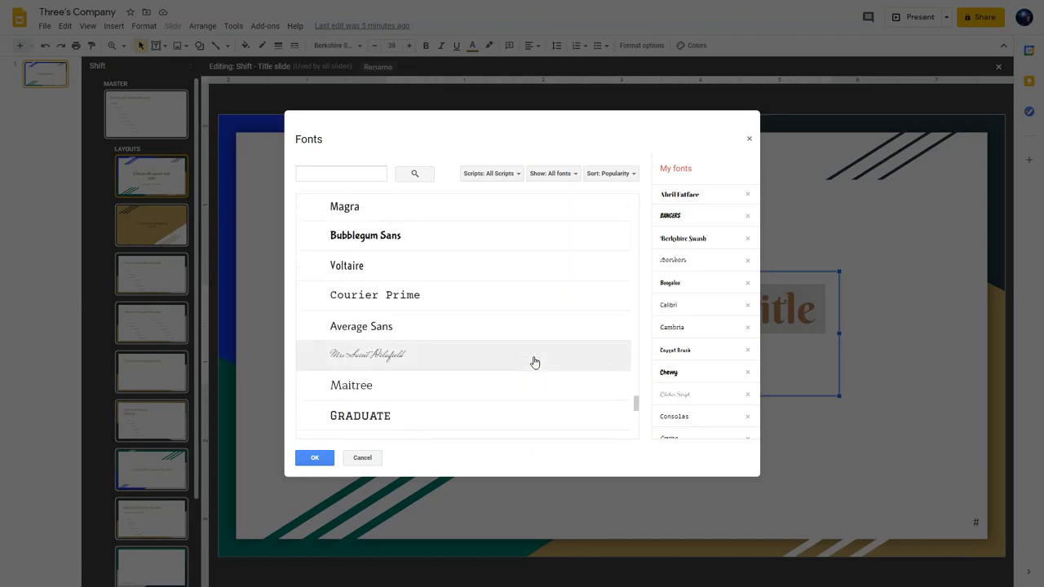
{"action": "scroll", "coordinate": [535, 363], "scroll_direction": "down", "scroll_amount": 12}
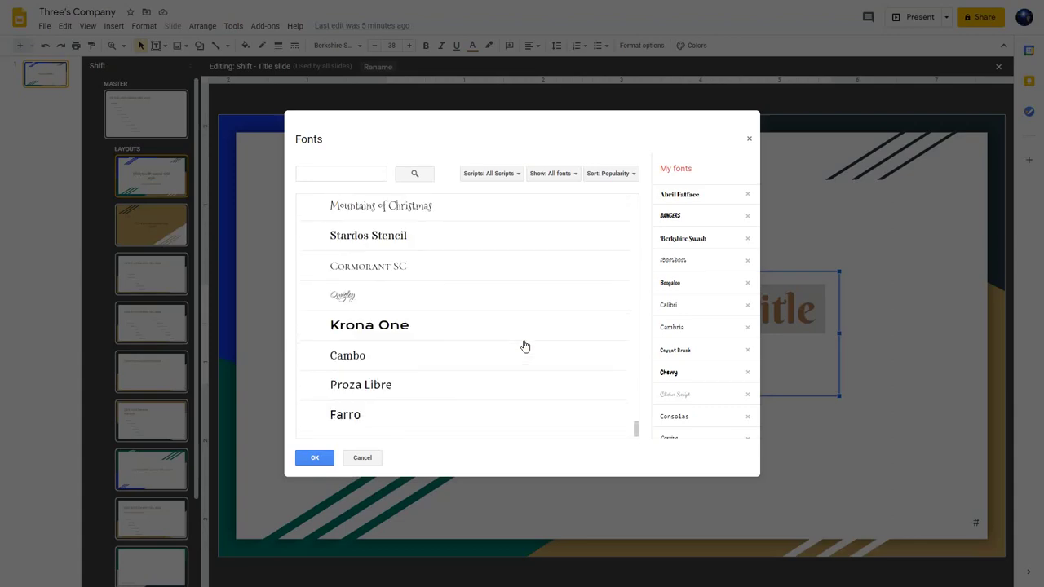
{"action": "scroll", "coordinate": [526, 347], "scroll_direction": "down", "scroll_amount": 8}
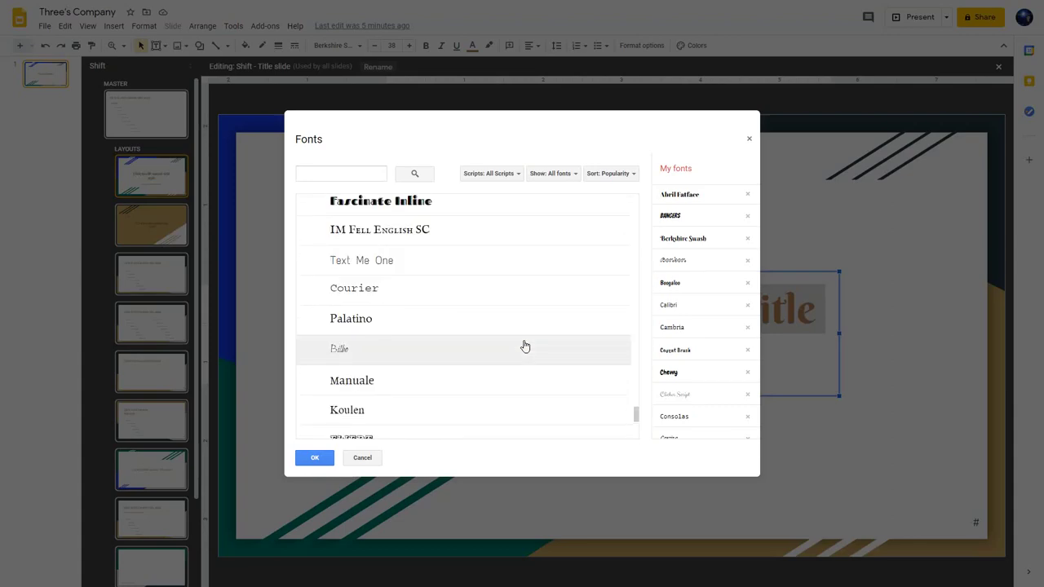
{"action": "left_click", "coordinate": [359, 458]}
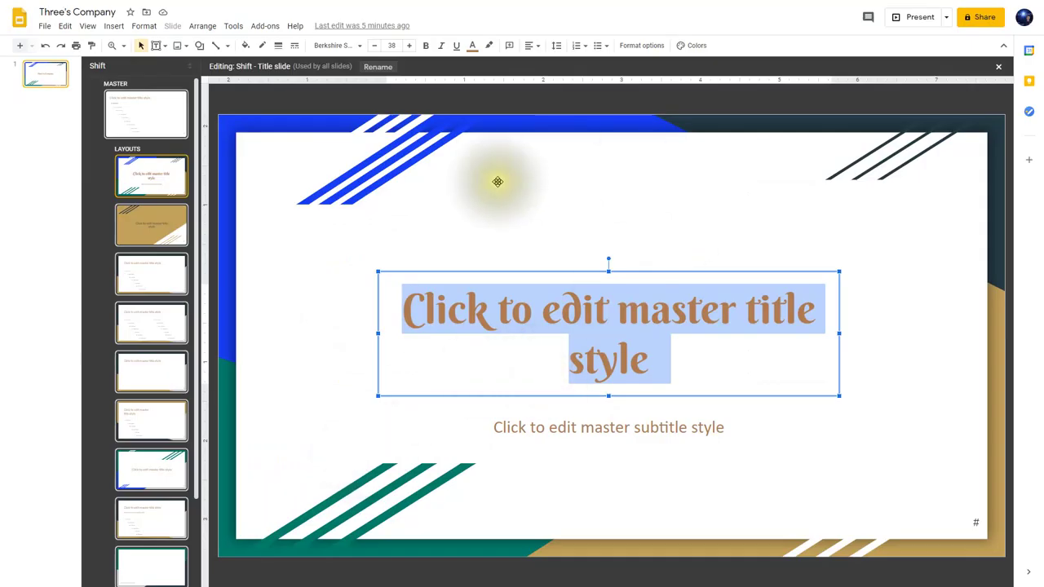
- Bold the Title slide layout's title text and move its placeholder to the lower-left corner of the white area
{"action": "left_click", "coordinate": [426, 47]}
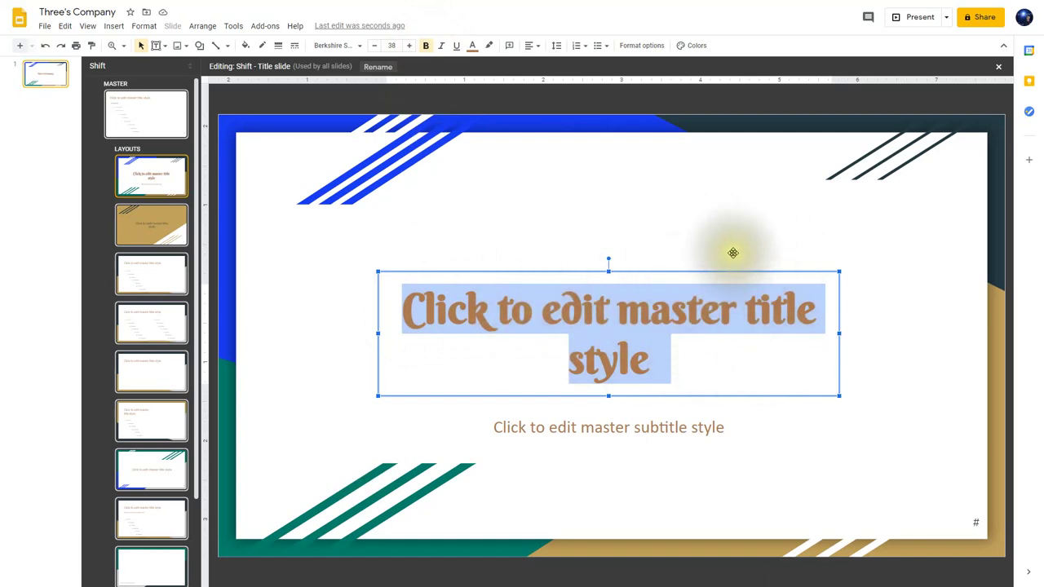
{"action": "left_click_drag", "start_coordinate": [693, 274], "coordinate": [553, 414]}
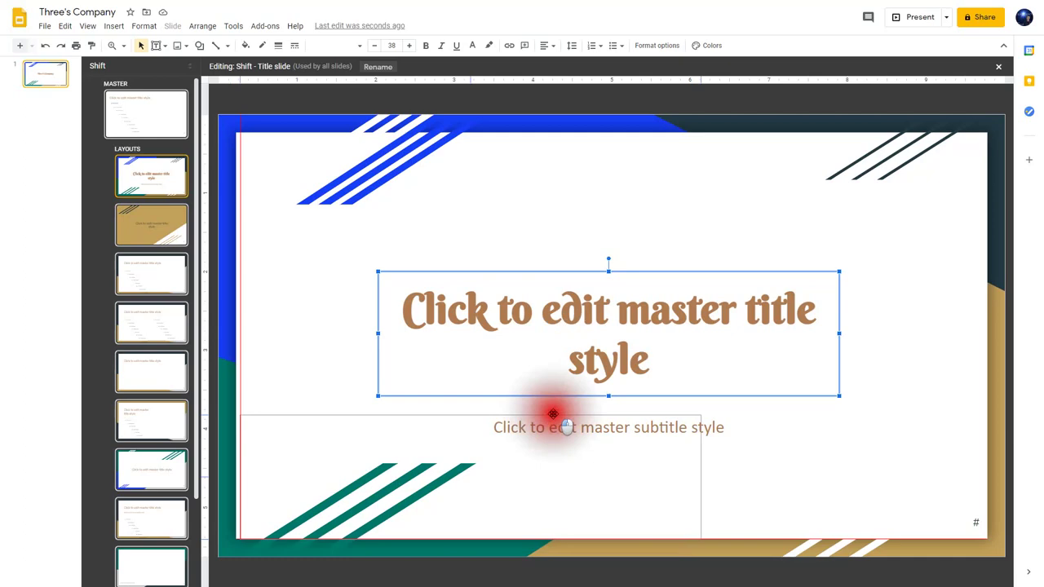
{"action": "left_click_drag", "start_coordinate": [553, 414], "coordinate": [553, 415]}
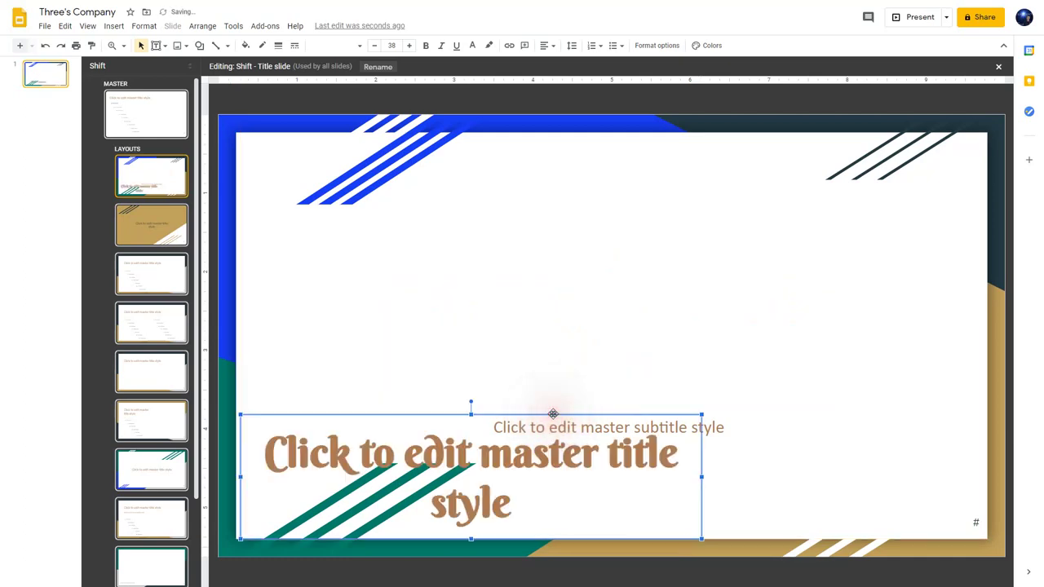
{"action": "left_click_drag", "start_coordinate": [298, 415], "coordinate": [300, 416]}
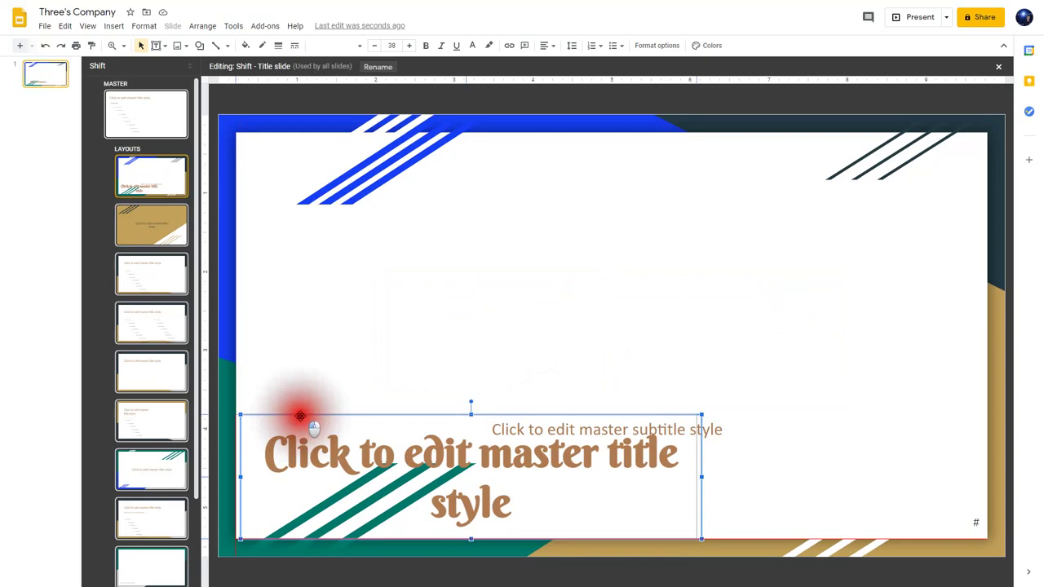
{"action": "left_click_drag", "start_coordinate": [300, 416], "coordinate": [300, 416]}
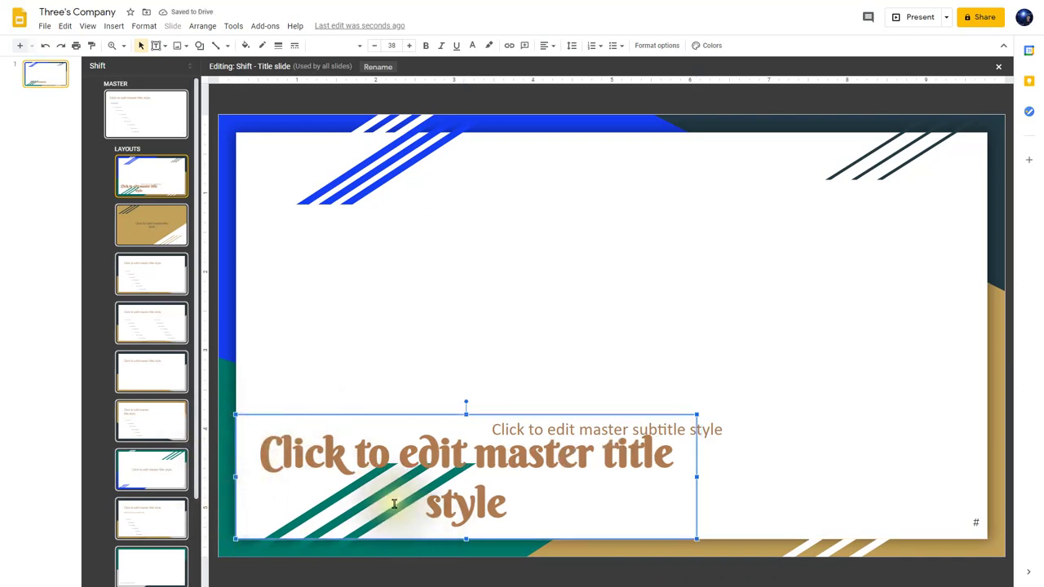
- Widen the title placeholder to the right edge of the layout's white area
{"action": "left_click", "coordinate": [696, 482]}
{"action": "left_click_drag", "start_coordinate": [695, 477], "coordinate": [983, 478]}
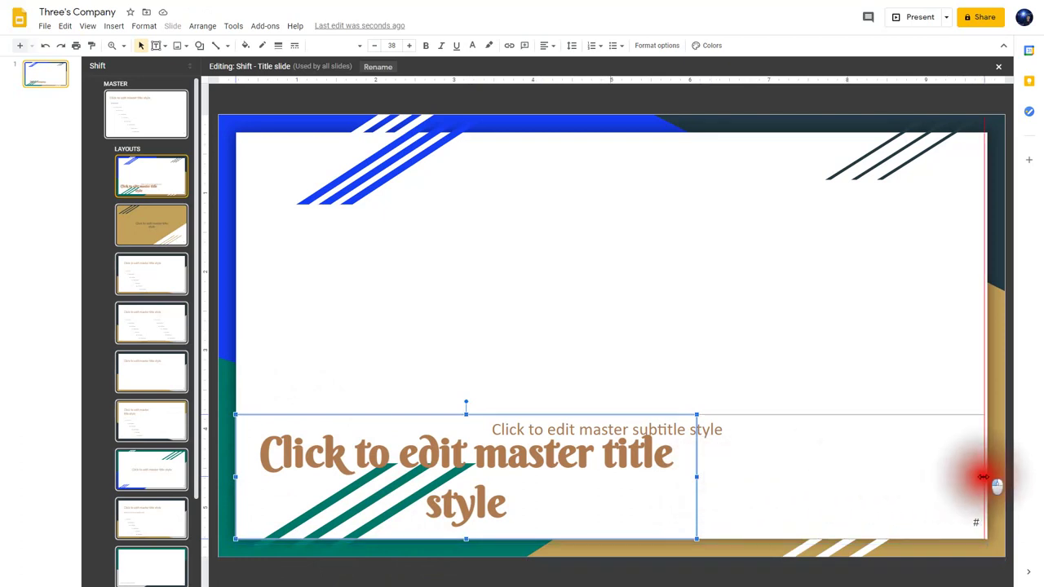
{"action": "left_click_drag", "start_coordinate": [982, 477], "coordinate": [984, 477]}
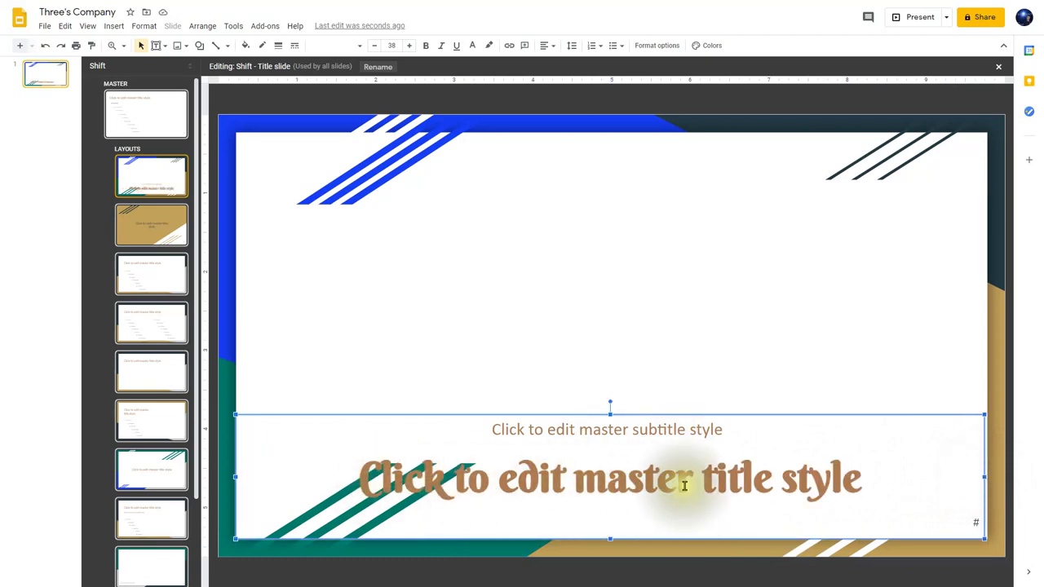
- Move the subtitle placeholder to the top of the white area and stretch it across the area's full width
{"action": "left_click", "coordinate": [680, 410]}
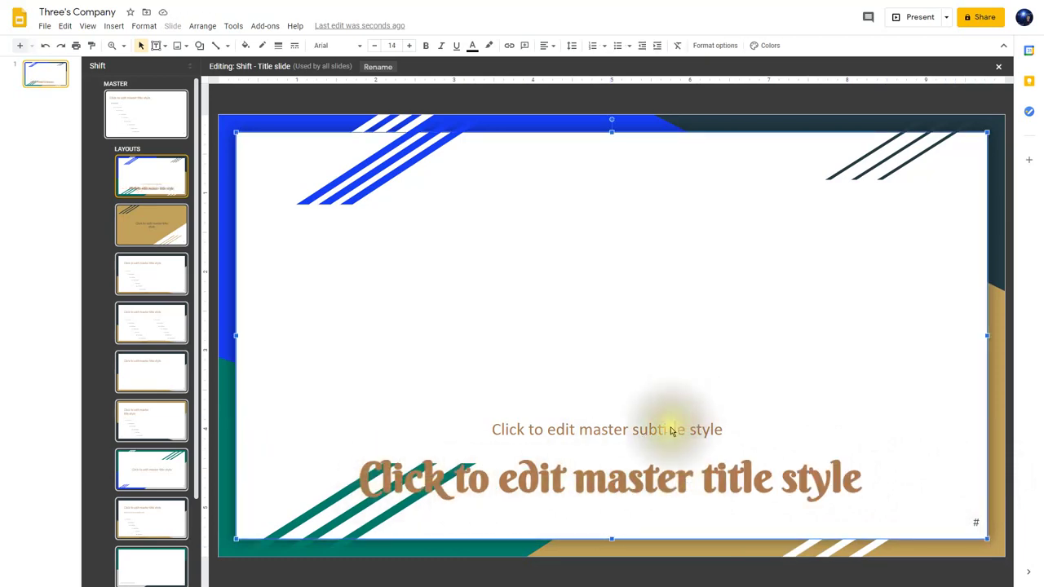
{"action": "triple_click", "coordinate": [669, 429]}
{"action": "left_click_drag", "start_coordinate": [679, 411], "coordinate": [540, 133]}
{"action": "left_click_drag", "start_coordinate": [746, 156], "coordinate": [987, 153]}
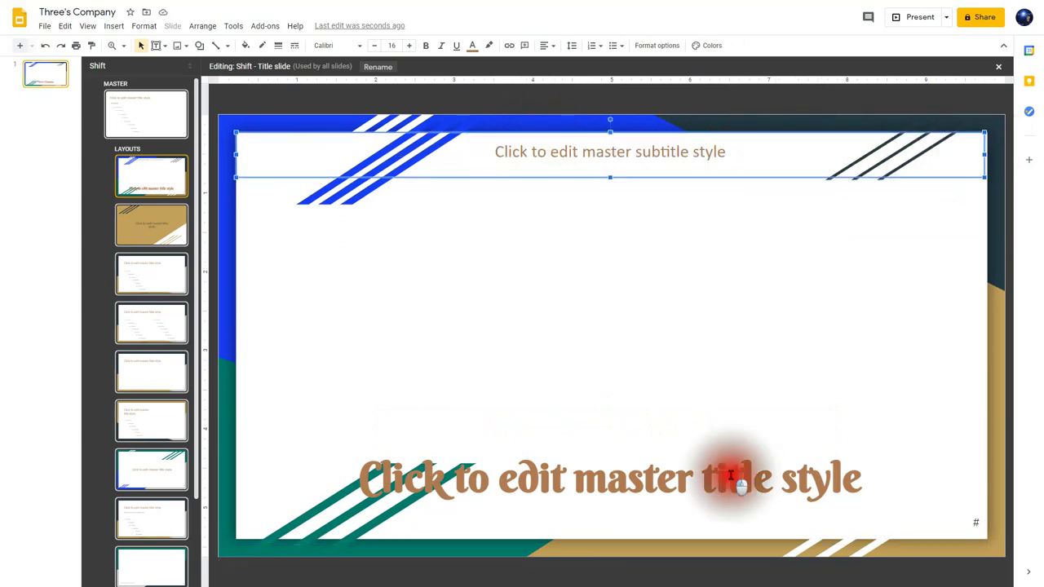
- Set the Title slide layout's title text to font size 60
{"action": "triple_click", "coordinate": [726, 479]}
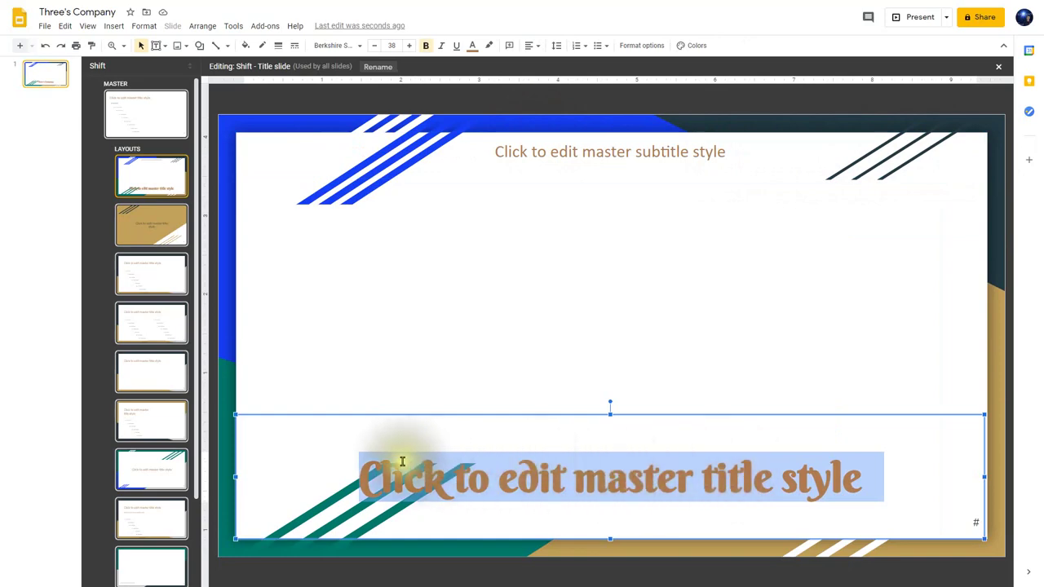
{"action": "left_click", "coordinate": [408, 49]}
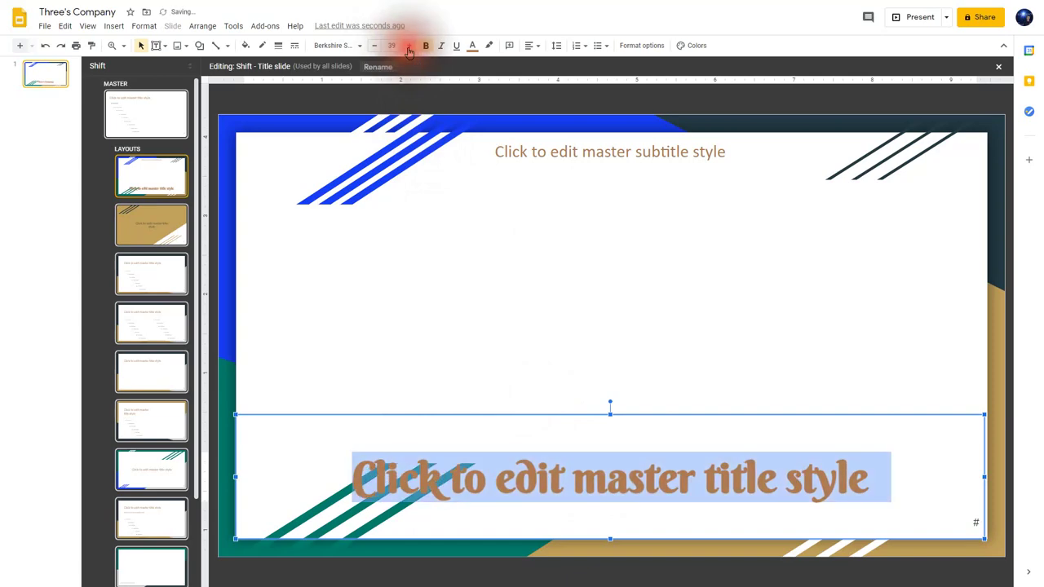
{"action": "left_click", "coordinate": [397, 45]}
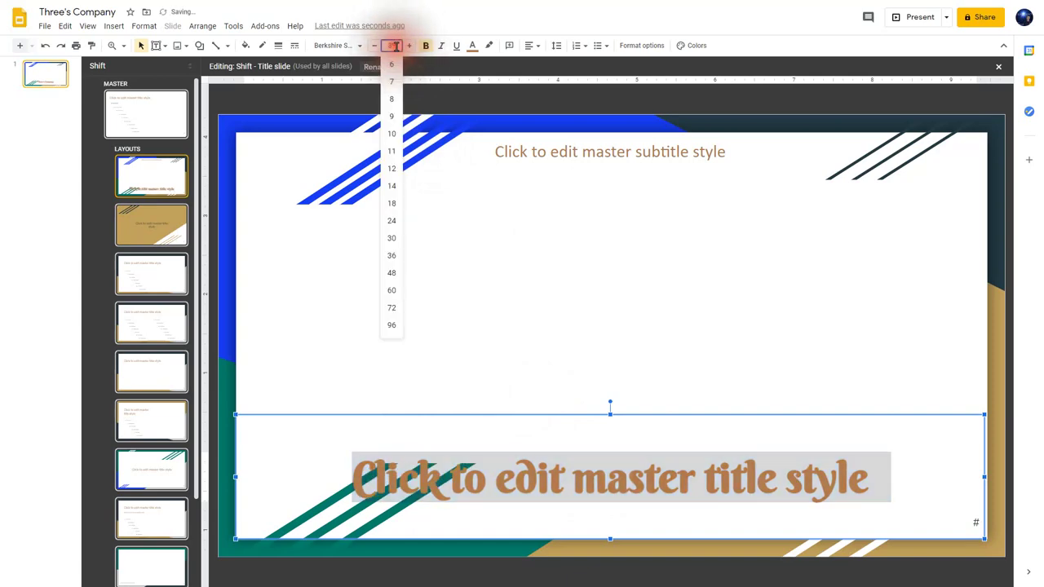
{"action": "left_click", "coordinate": [391, 291]}
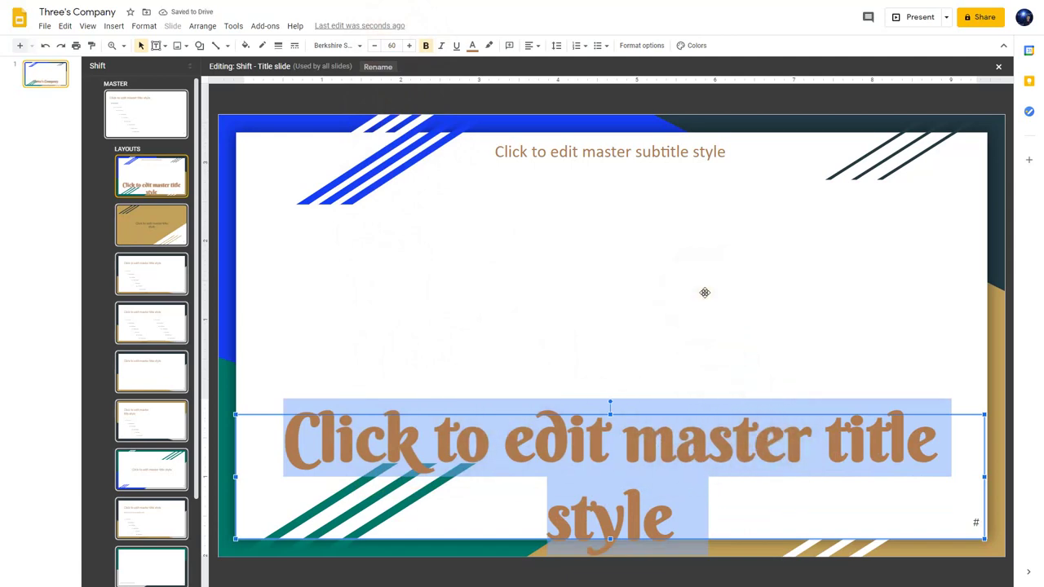
{"action": "left_click", "coordinate": [795, 306]}
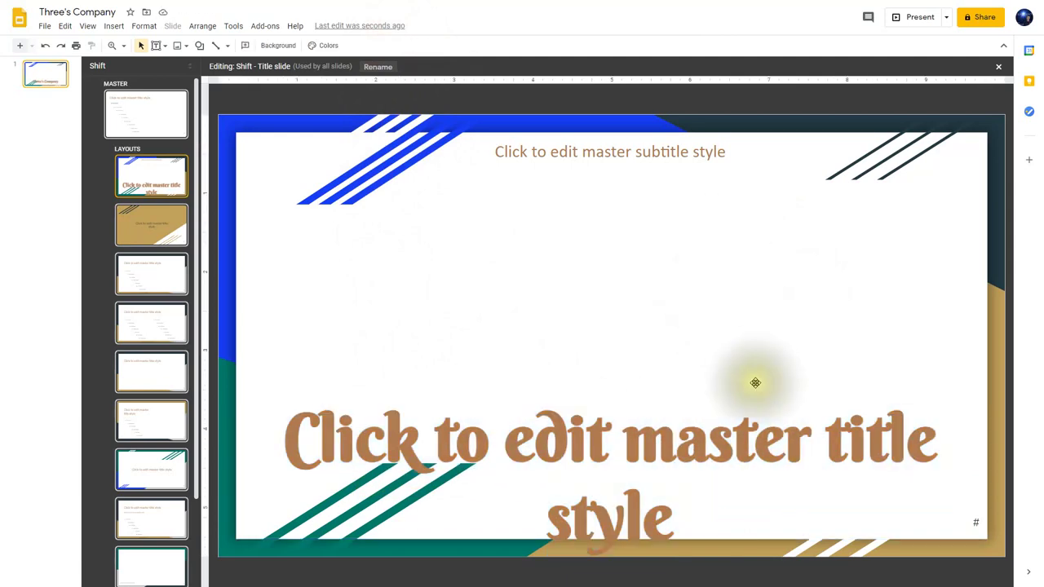
- Change the layout's title text colour to black and leave the master editor
{"action": "triple_click", "coordinate": [694, 519]}
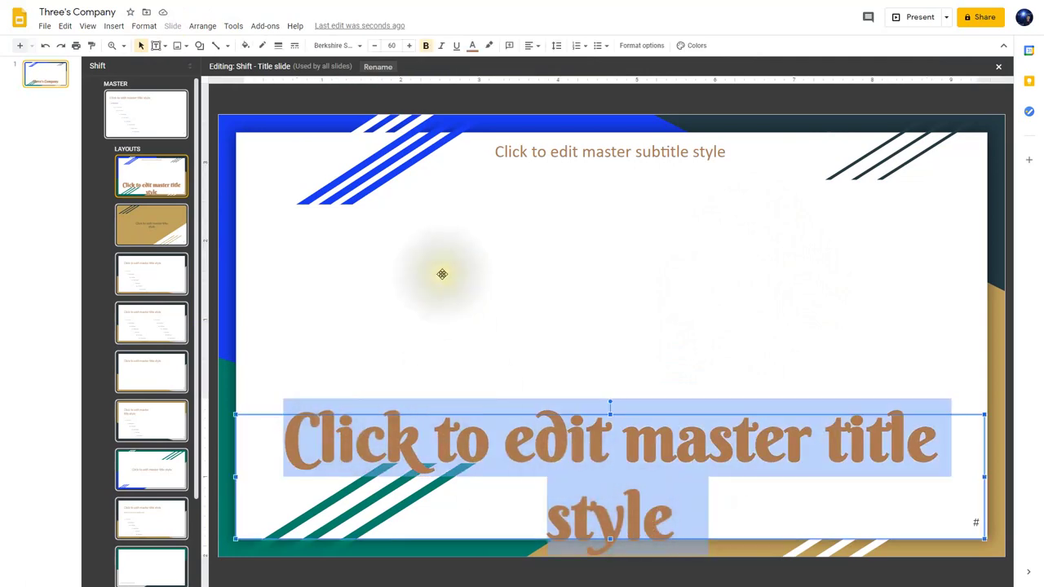
{"action": "left_click", "coordinate": [472, 46]}
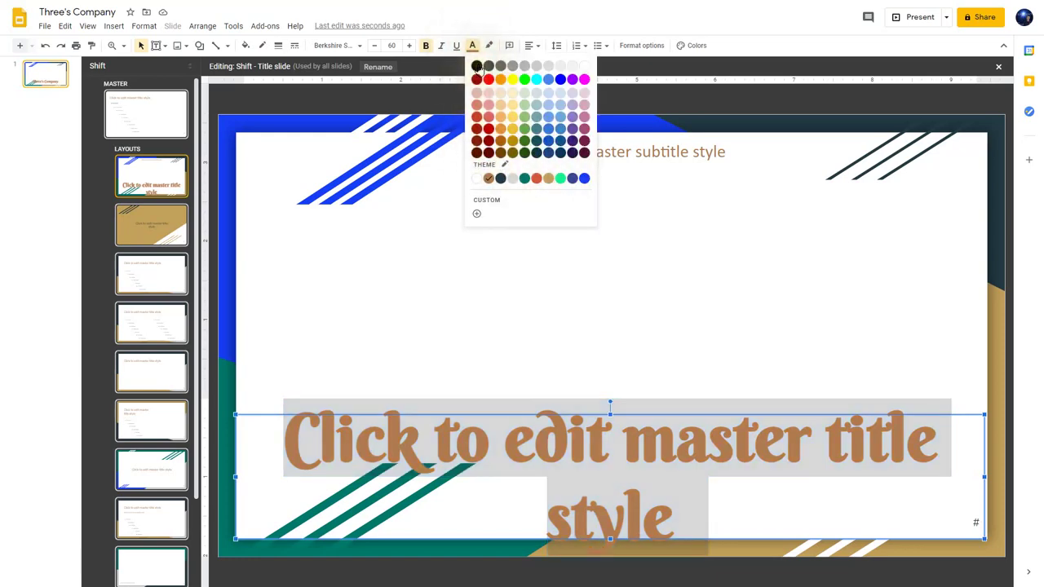
{"action": "left_click", "coordinate": [477, 66]}
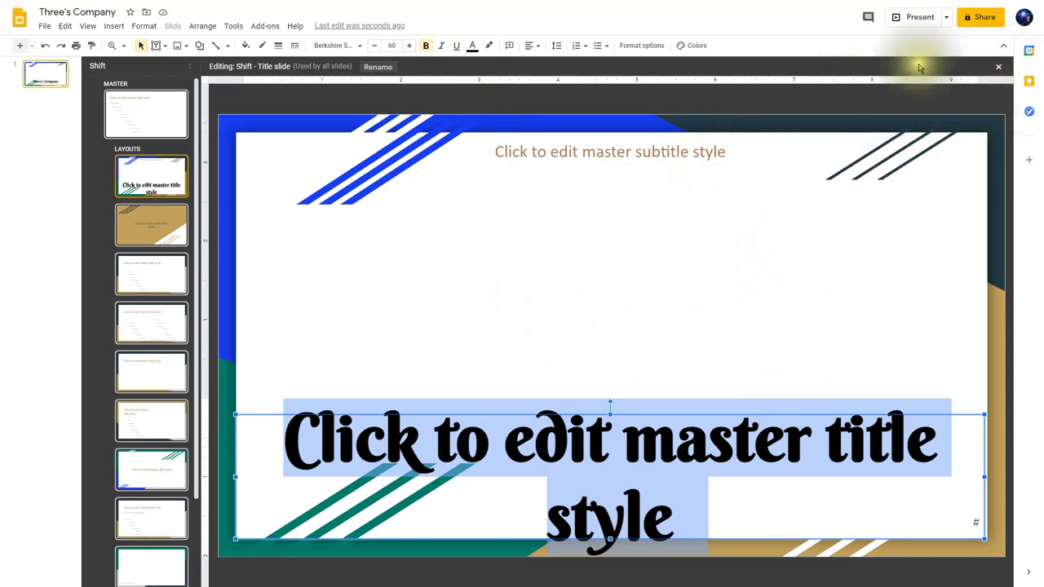
{"action": "left_click", "coordinate": [999, 67]}
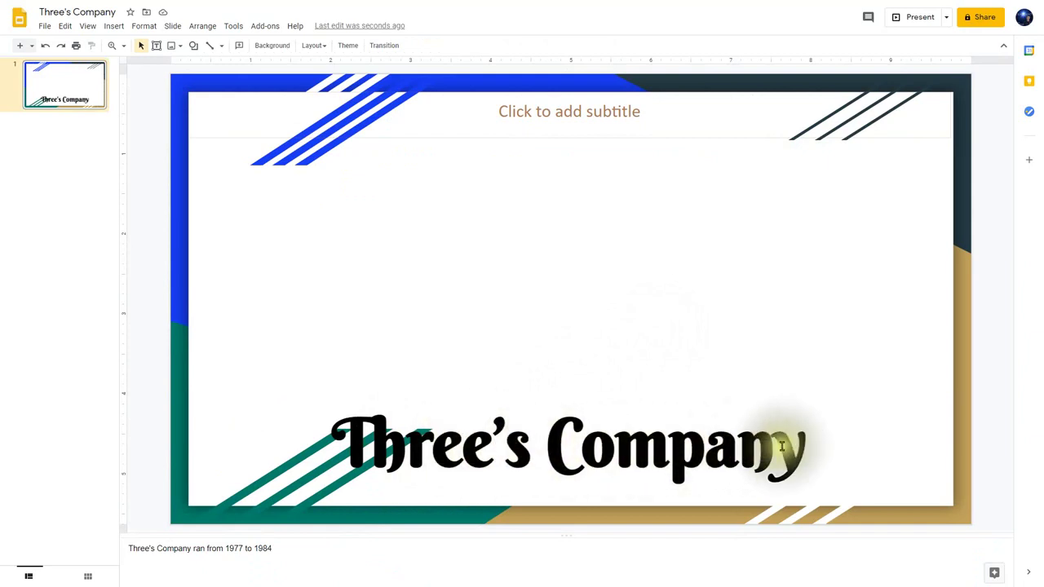
- Retype the first slide's title in capital letters as "THREE'S COMPANY"
{"action": "left_click", "coordinate": [812, 442]}
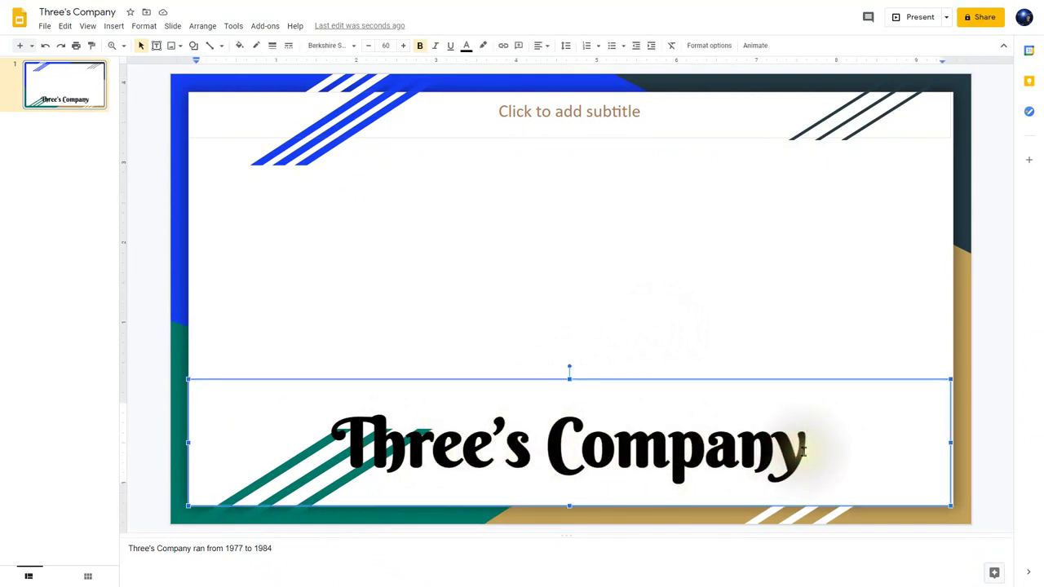
{"action": "key", "text": "BackSpace"}
{"action": "key", "text": "BackSpace"}
{"action": "key", "text": "BackSpace"}
{"action": "key", "text": "BackSpace"}
{"action": "key", "text": "BackSpace"}
{"action": "key", "text": "BackSpace"}
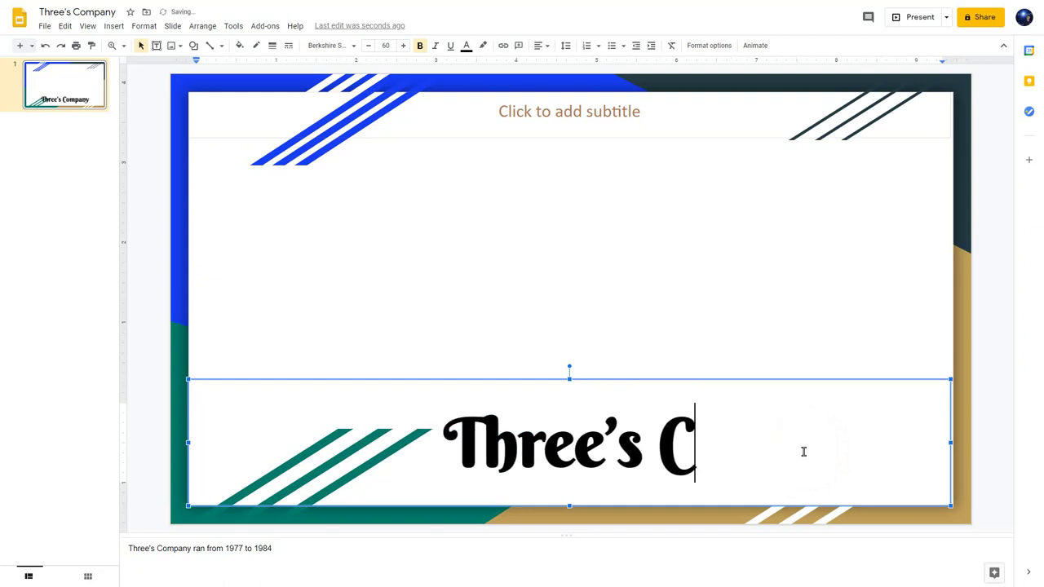
{"action": "type", "text": "OMP"}
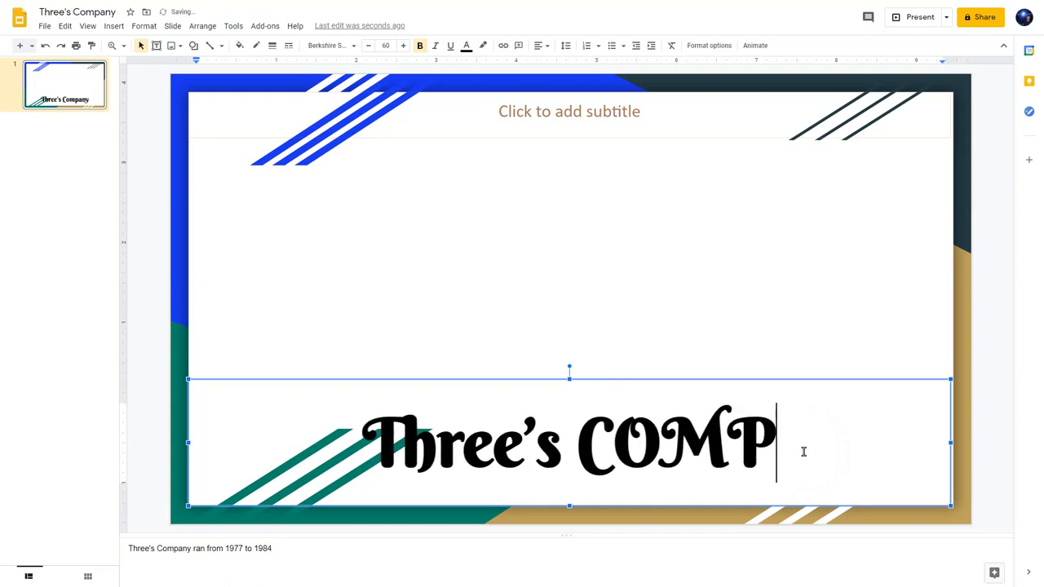
{"action": "type", "text": "ANY"}
{"action": "left_click", "coordinate": [485, 457]}
{"action": "key", "text": "BackSpace"}
{"action": "key", "text": "BackSpace"}
{"action": "key", "text": "BackSpace"}
{"action": "key", "text": "BackSpace"}
{"action": "key", "text": "BackSpace"}
{"action": "key", "text": "BackSpace"}
{"action": "type", "text": "HREE'S"}
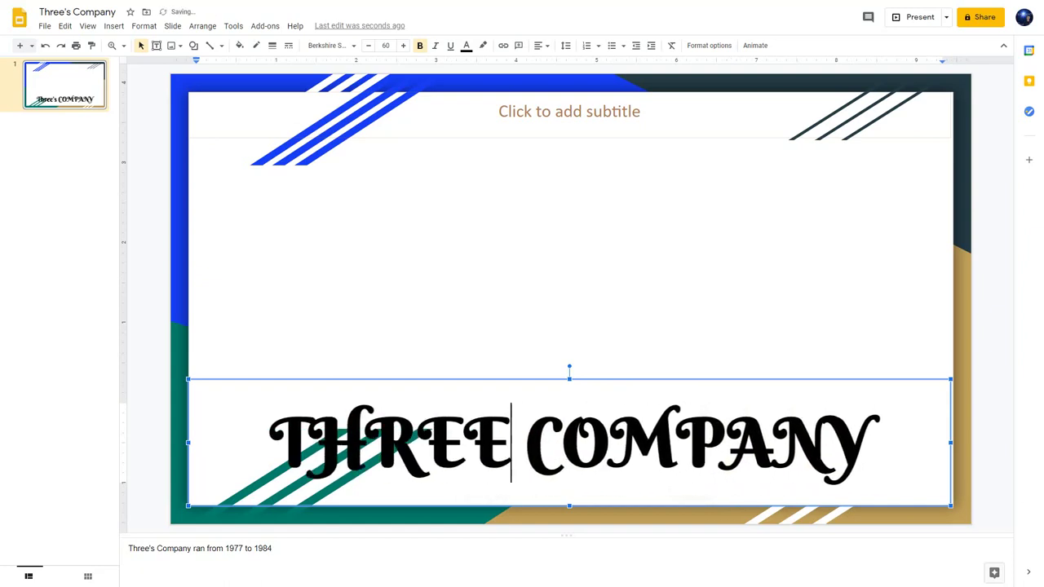
{"action": "left_click", "coordinate": [693, 350]}
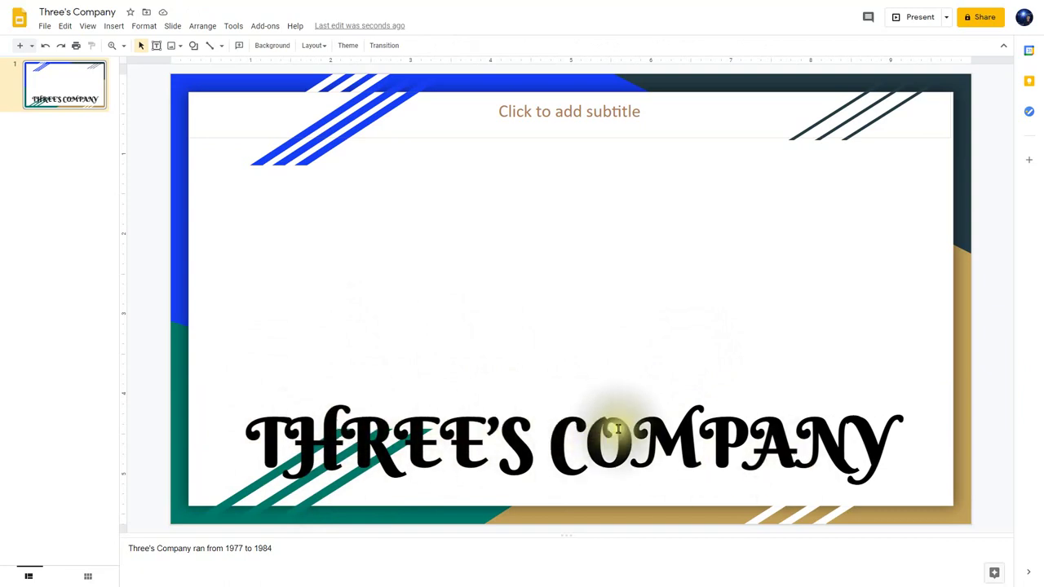
{"action": "left_click", "coordinate": [566, 427]}
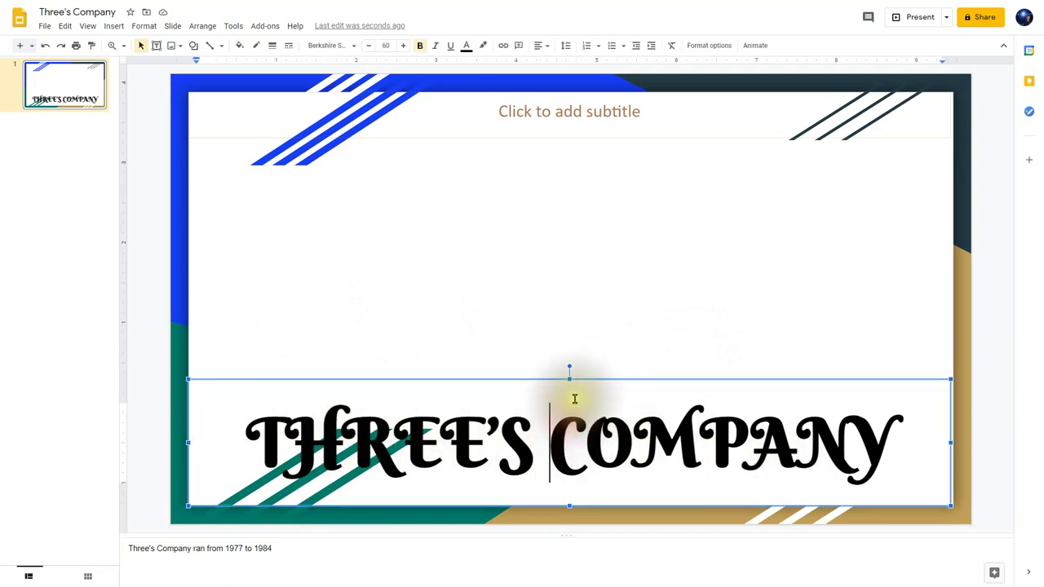
- Fill in the subtitle with "Presented by" and the presenter's full name, and shorten the title and subtitle boxes to fit their text
{"action": "left_click_drag", "start_coordinate": [570, 377], "coordinate": [568, 418]}
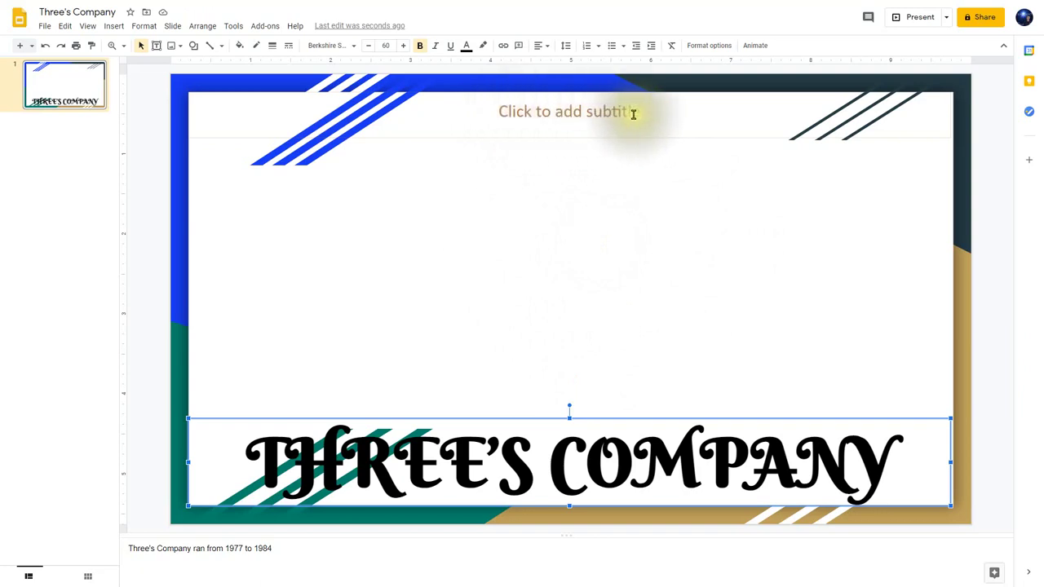
{"action": "left_click", "coordinate": [580, 112]}
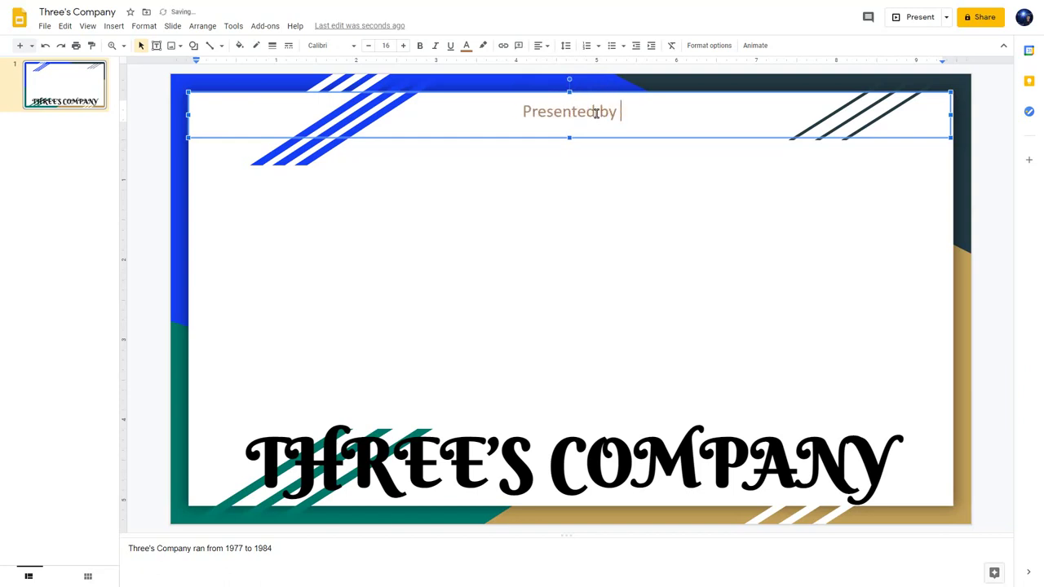
{"action": "left_click", "coordinate": [568, 139]}
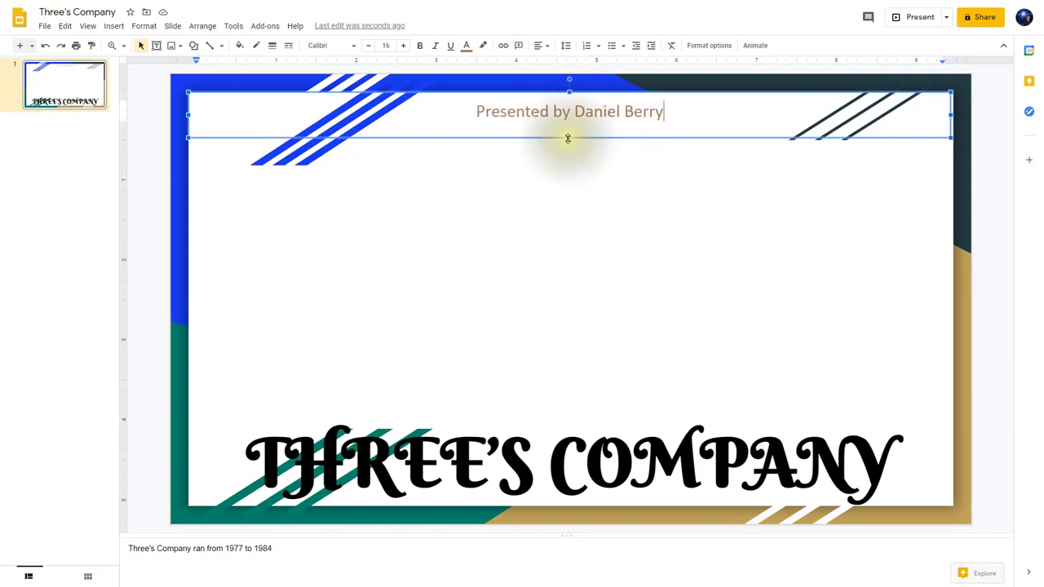
{"action": "left_click_drag", "start_coordinate": [569, 138], "coordinate": [569, 119]}
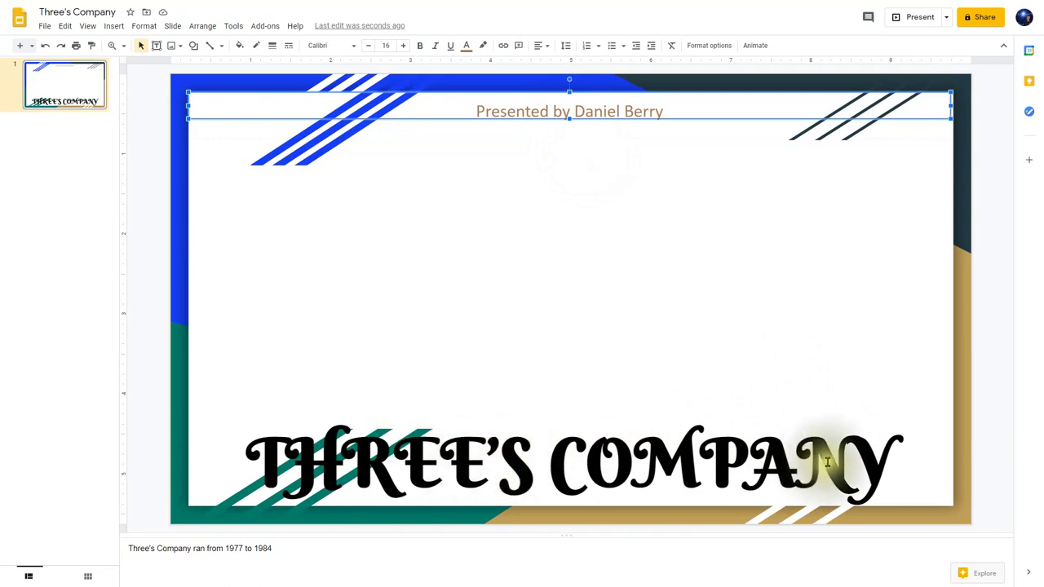
- Fill the title box's background with a solid light gray
{"action": "left_click", "coordinate": [908, 477]}
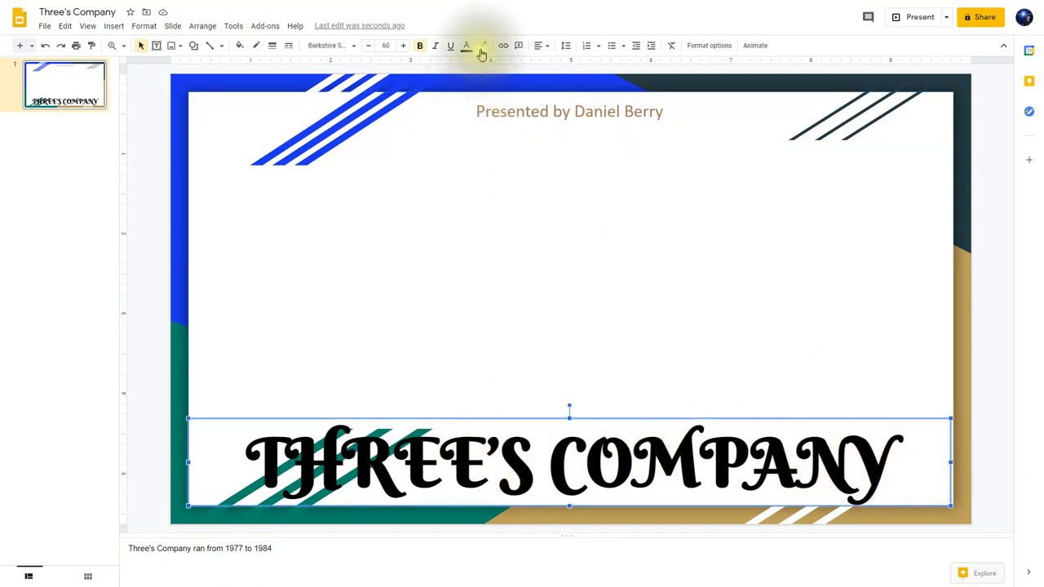
{"action": "left_click", "coordinate": [240, 47]}
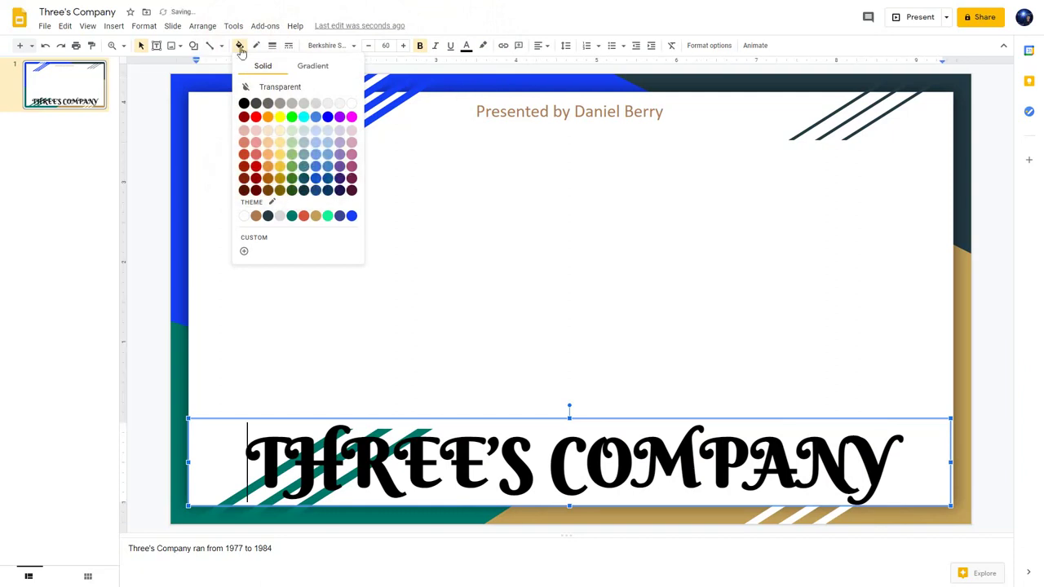
{"action": "left_click", "coordinate": [329, 107]}
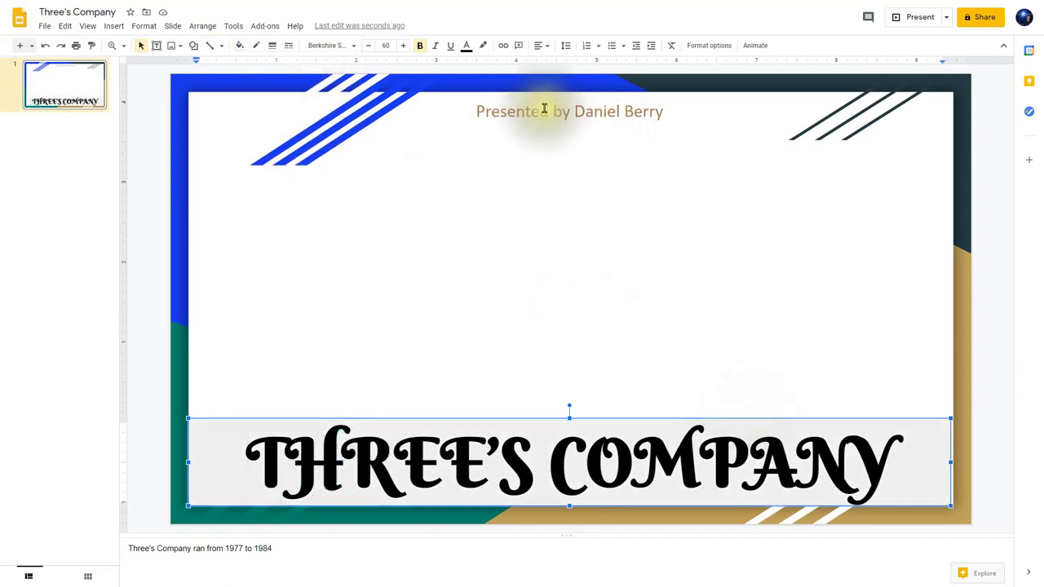
- Make the whole subtitle text bold
{"action": "left_click", "coordinate": [567, 112]}
{"action": "left_click_drag", "start_coordinate": [665, 112], "coordinate": [467, 96]}
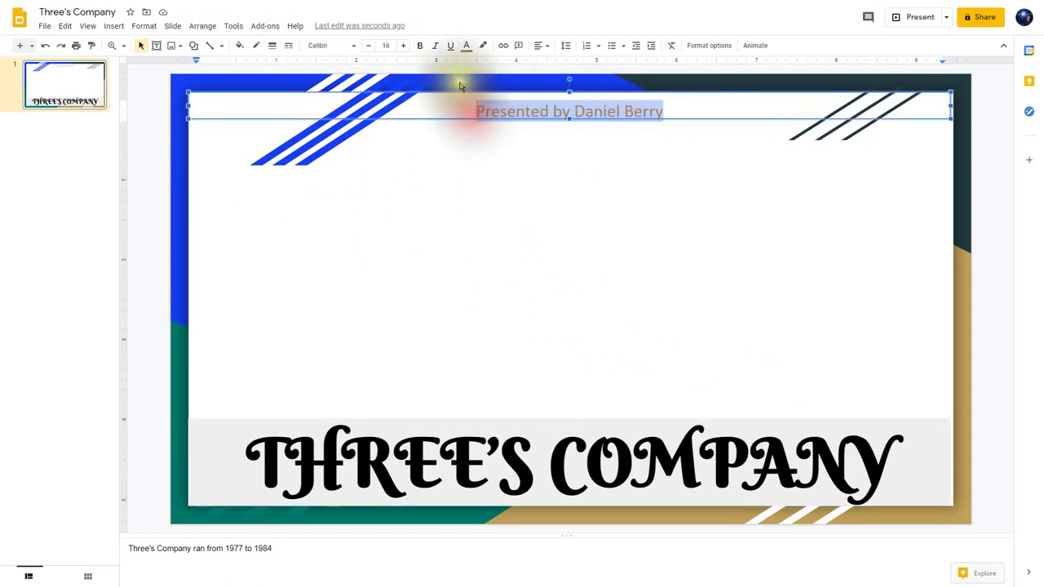
{"action": "left_click", "coordinate": [420, 47]}
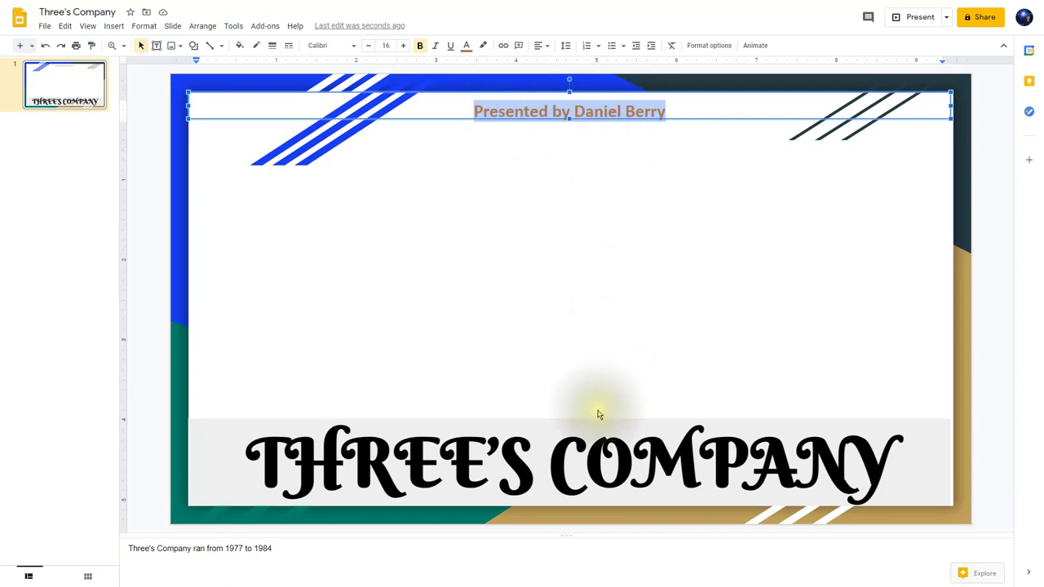
- Align the text of both the subtitle and title boxes vertically to the middle
{"action": "left_click", "coordinate": [570, 430], "text": "shift"}
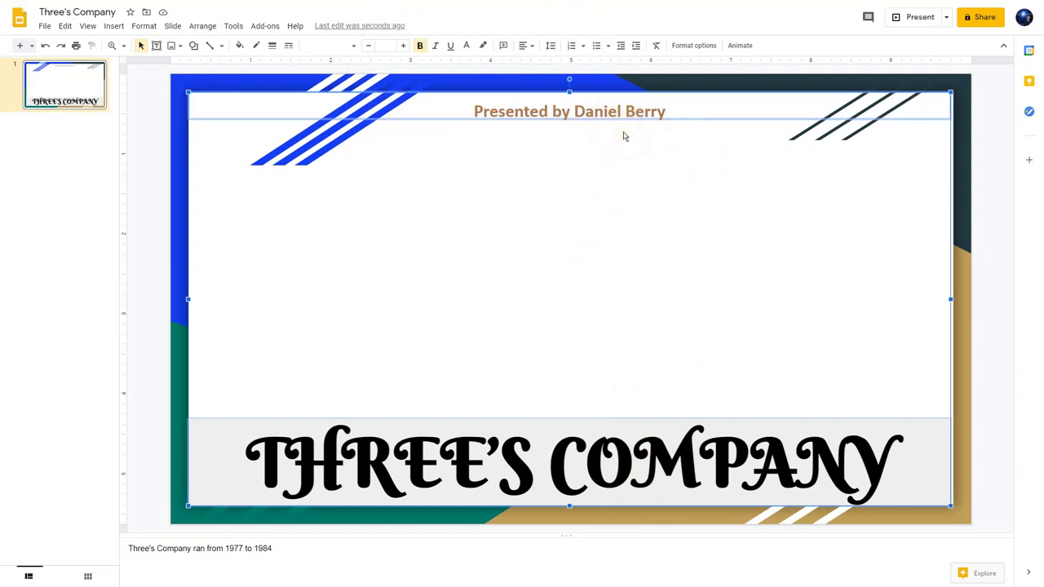
{"action": "left_click", "coordinate": [526, 46]}
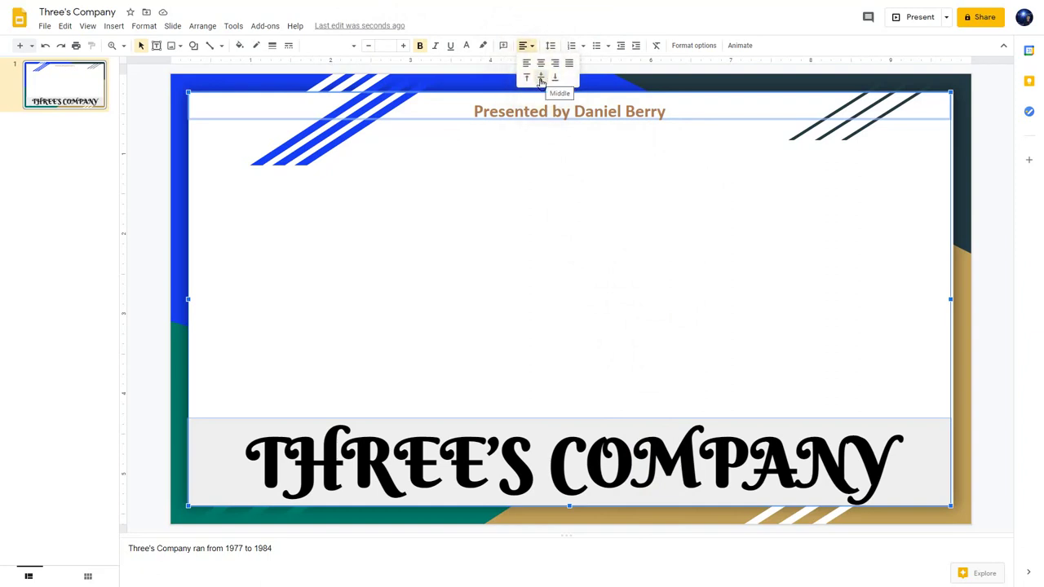
{"action": "left_click", "coordinate": [540, 79]}
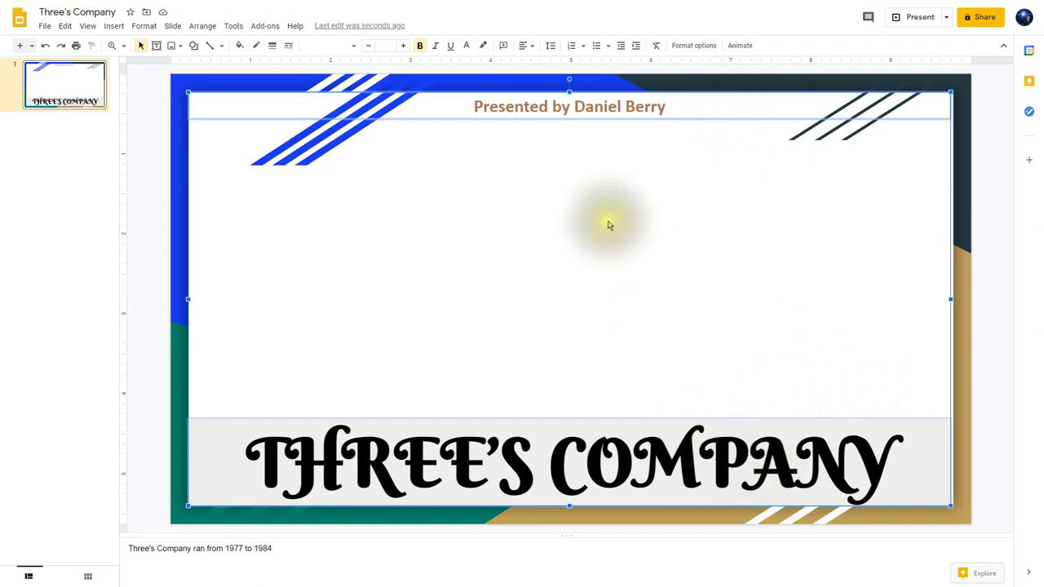
{"action": "left_click", "coordinate": [545, 258]}
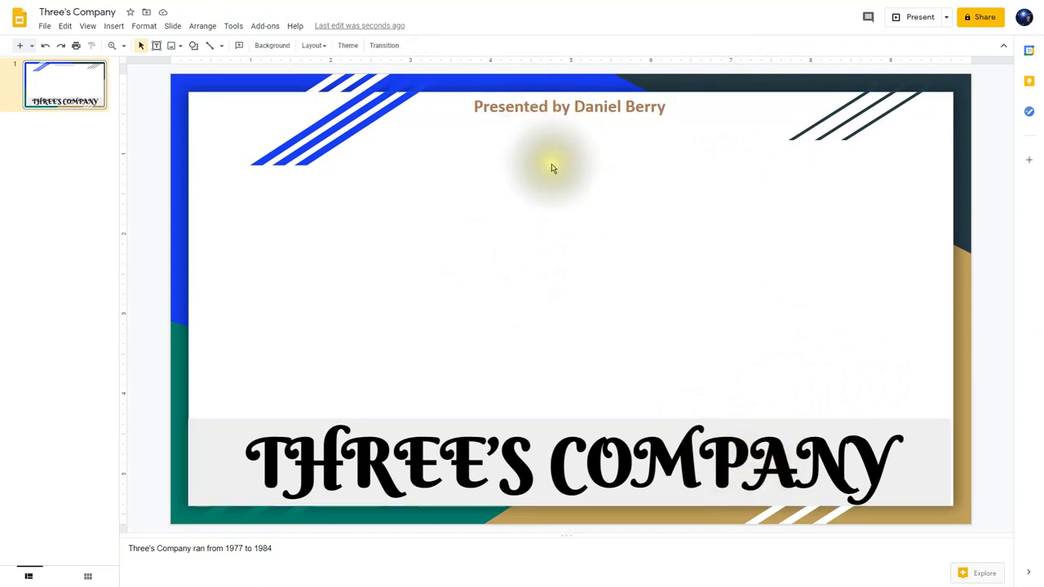
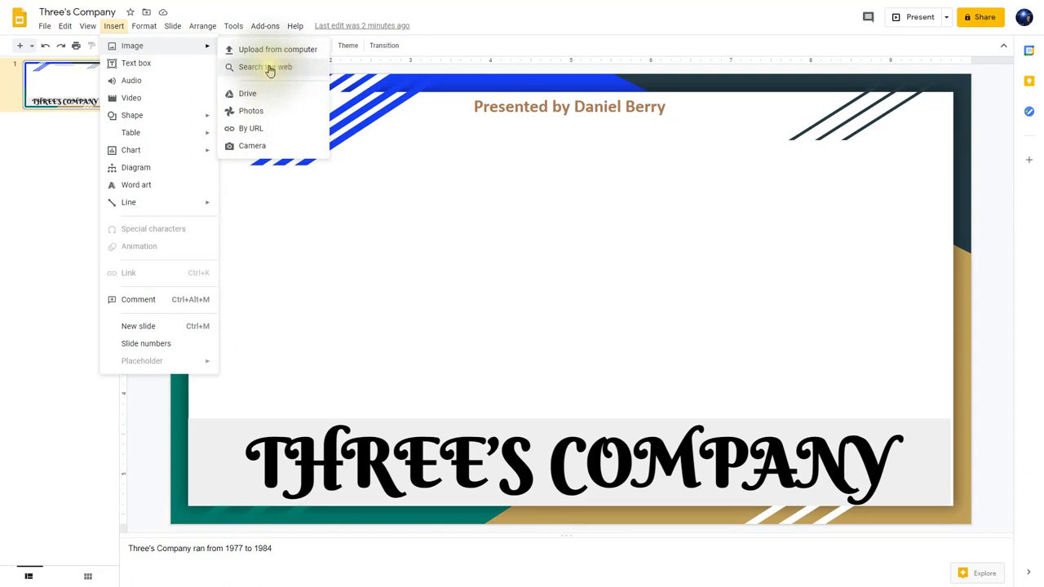
- Search the web for "three's company" images and insert the black-and-white group photo of the three cast members on the slide
{"action": "left_click", "coordinate": [268, 67]}
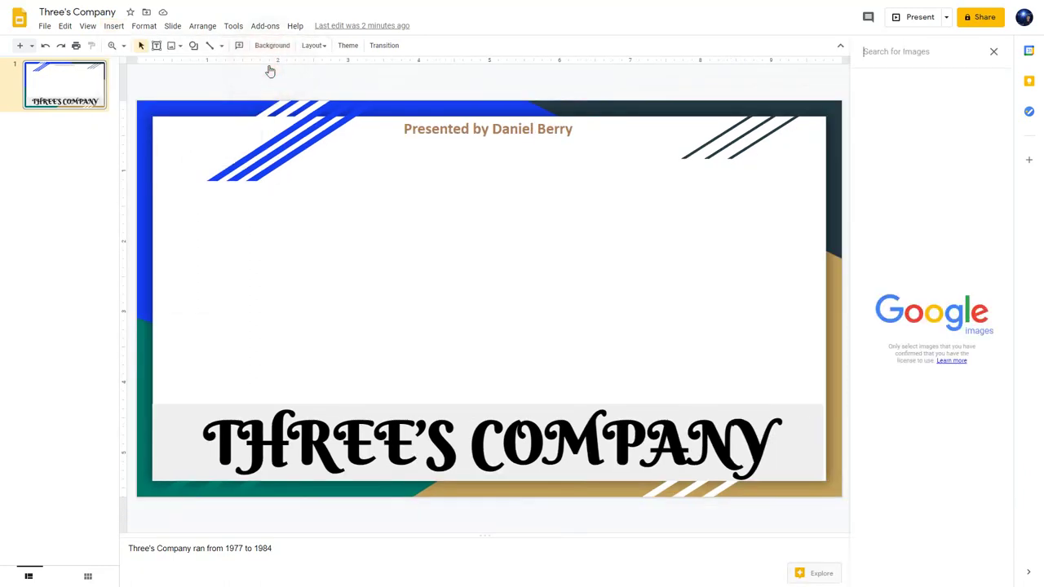
{"action": "left_click", "coordinate": [908, 47]}
{"action": "left_click", "coordinate": [871, 51]}
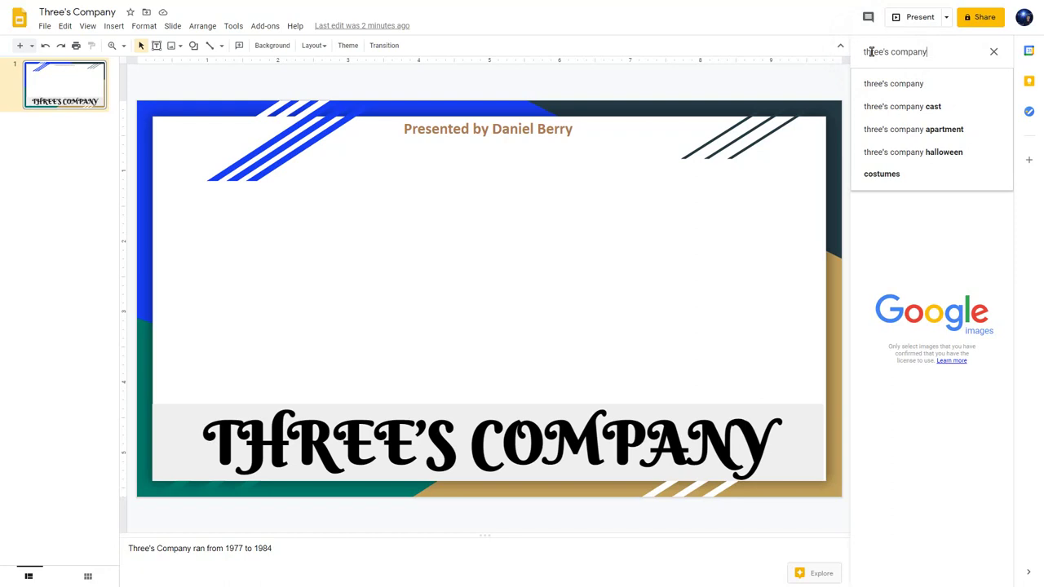
{"action": "key", "text": "Return"}
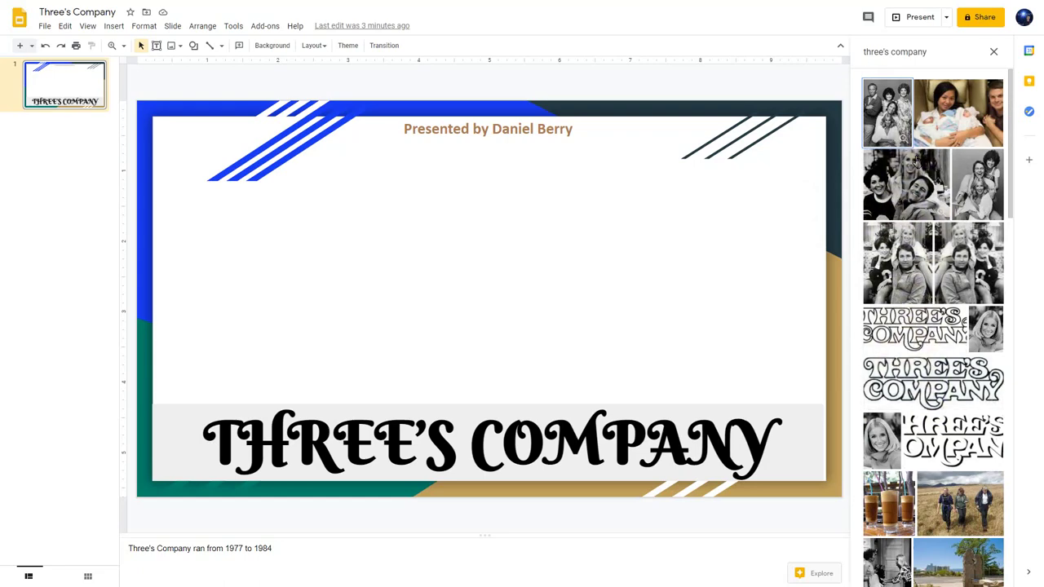
{"action": "left_click", "coordinate": [909, 181]}
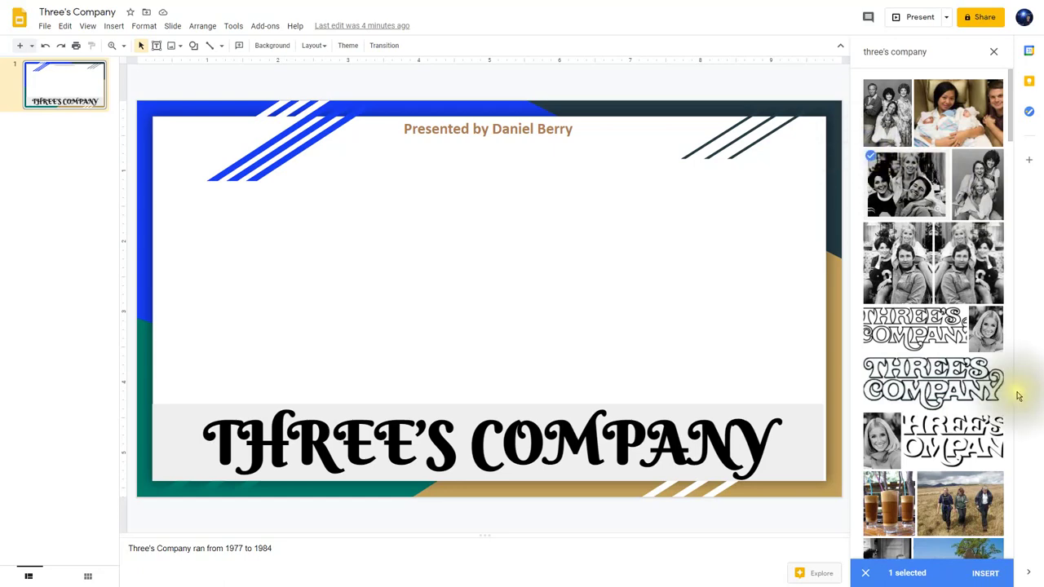
{"action": "left_click", "coordinate": [985, 573]}
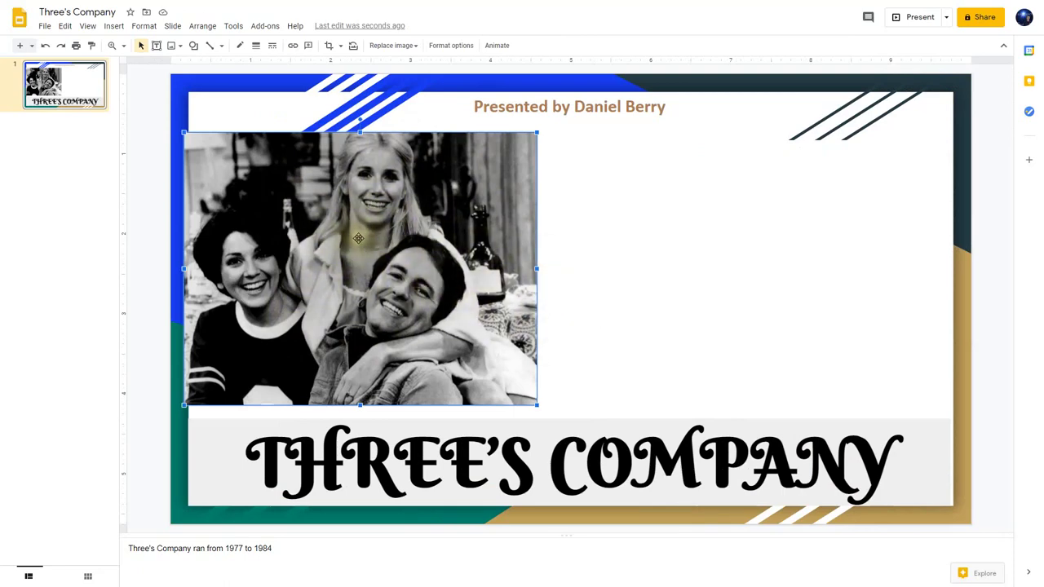
- Crop a narrow strip off the photo's bottom edge and another off its right edge
{"action": "double_click", "coordinate": [374, 241]}
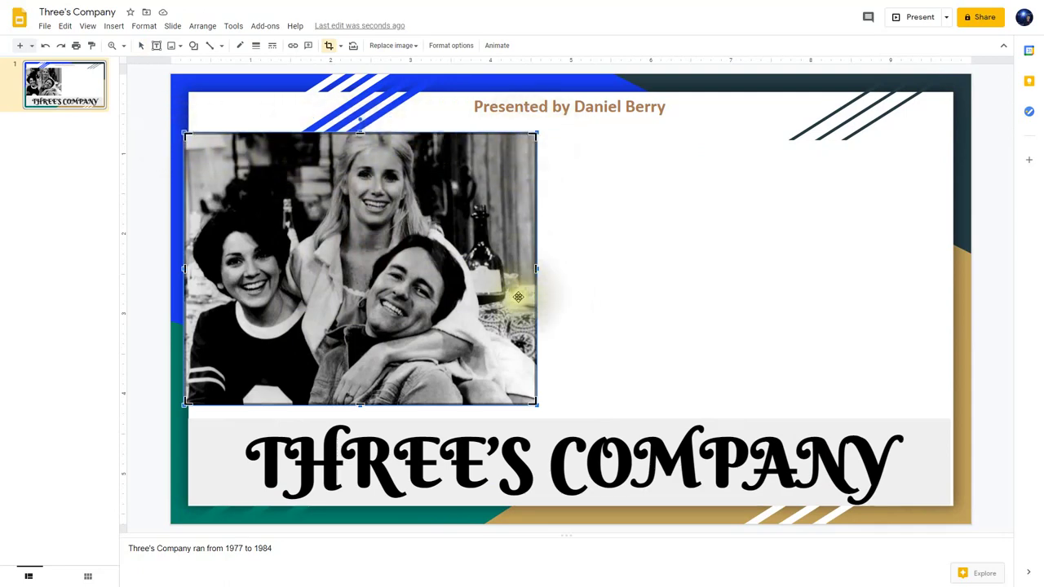
{"action": "left_click_drag", "start_coordinate": [360, 403], "coordinate": [361, 399]}
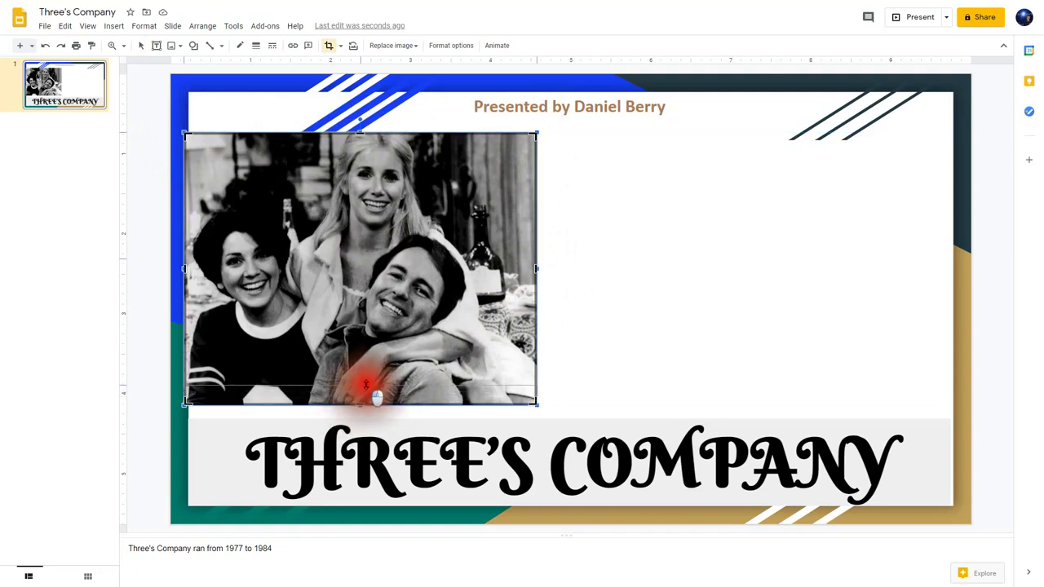
{"action": "left_click_drag", "start_coordinate": [365, 383], "coordinate": [366, 382]}
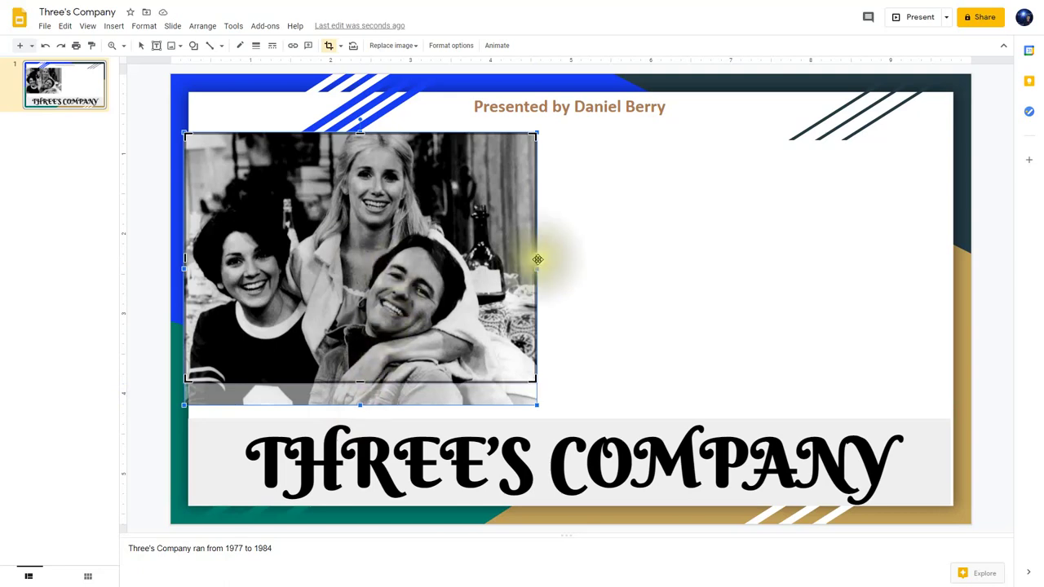
{"action": "left_click_drag", "start_coordinate": [535, 258], "coordinate": [506, 259]}
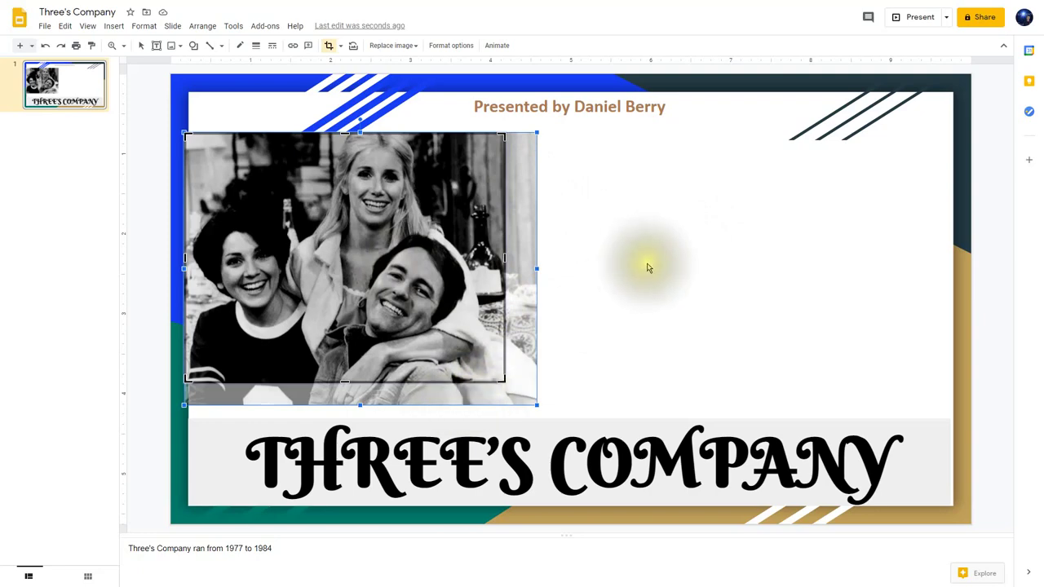
{"action": "left_click", "coordinate": [702, 254]}
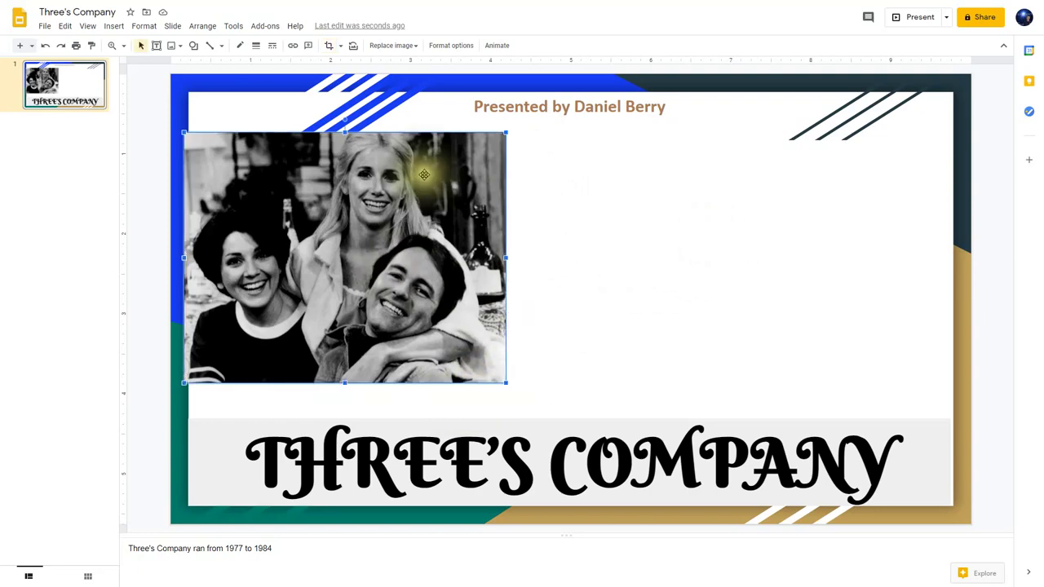
- Enlarge the photo until its lower edge overlaps the title box, and center it horizontally on the slide below the subtitle
{"action": "left_click_drag", "start_coordinate": [347, 211], "coordinate": [353, 215]}
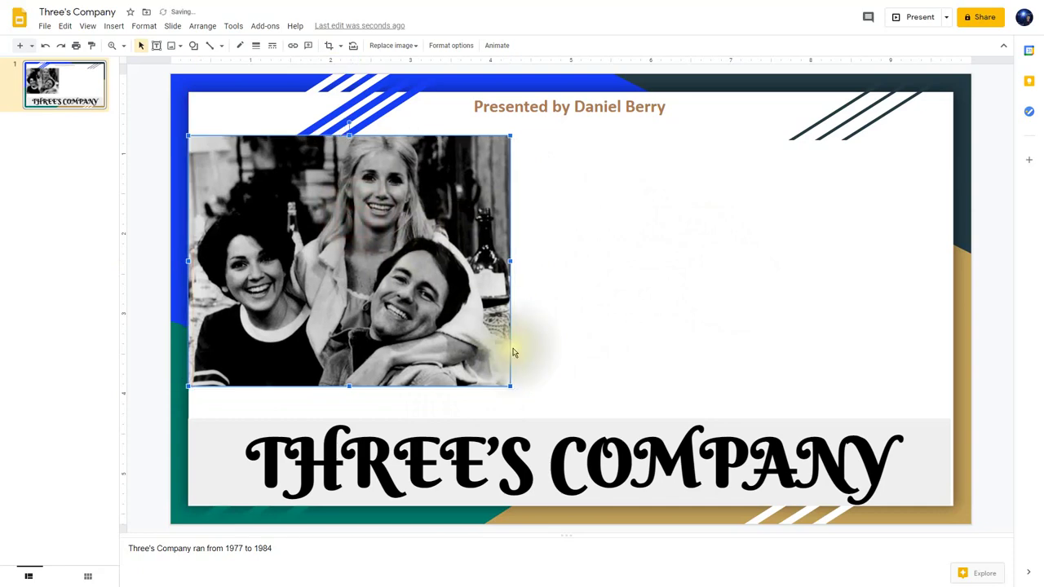
{"action": "left_click_drag", "start_coordinate": [511, 388], "coordinate": [616, 391]}
{"action": "left_click_drag", "start_coordinate": [541, 320], "coordinate": [615, 320]}
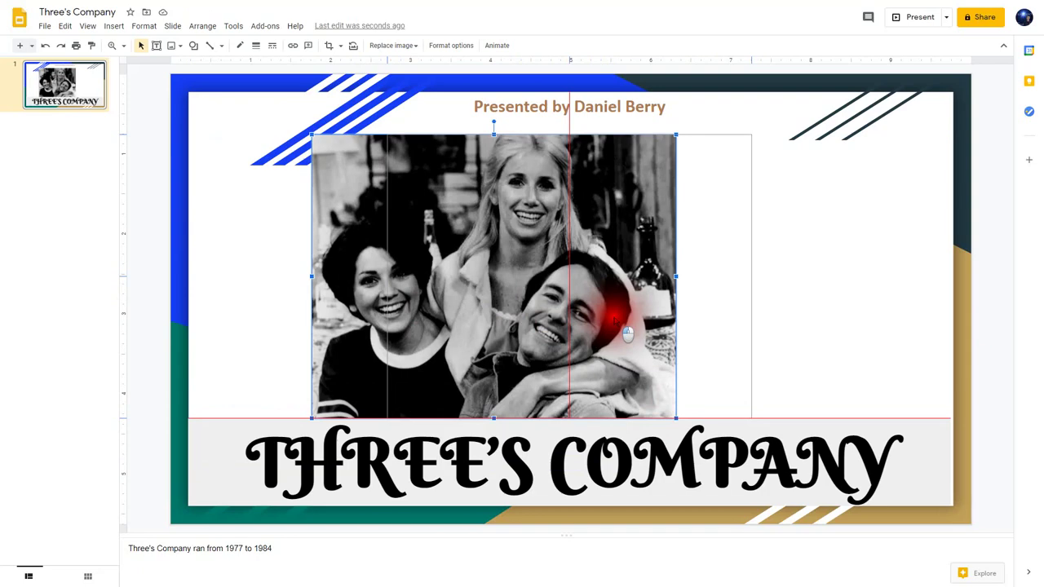
{"action": "left_click_drag", "start_coordinate": [628, 333], "coordinate": [612, 312]}
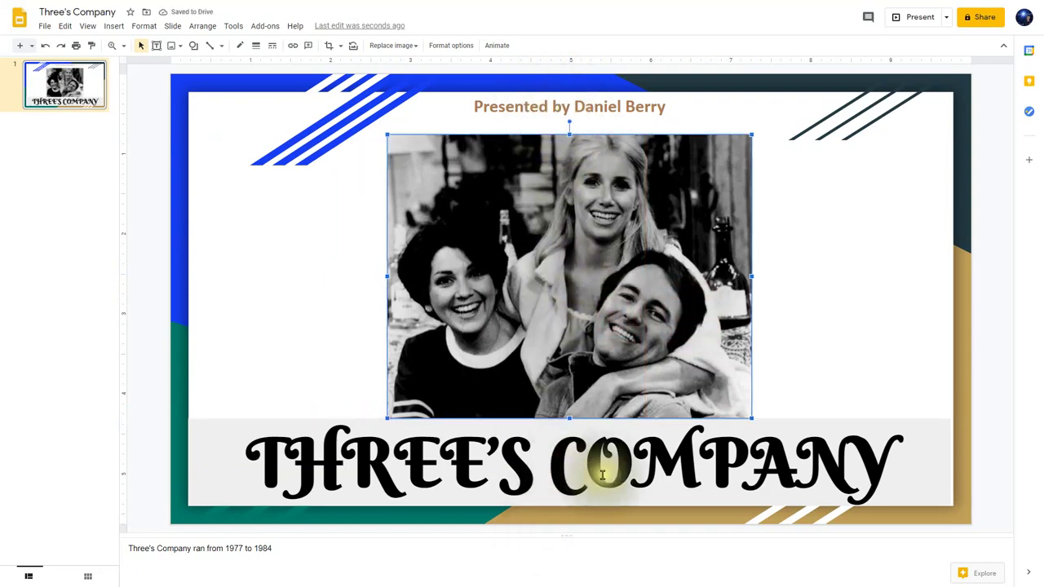
{"action": "left_click_drag", "start_coordinate": [751, 418], "coordinate": [774, 445]}
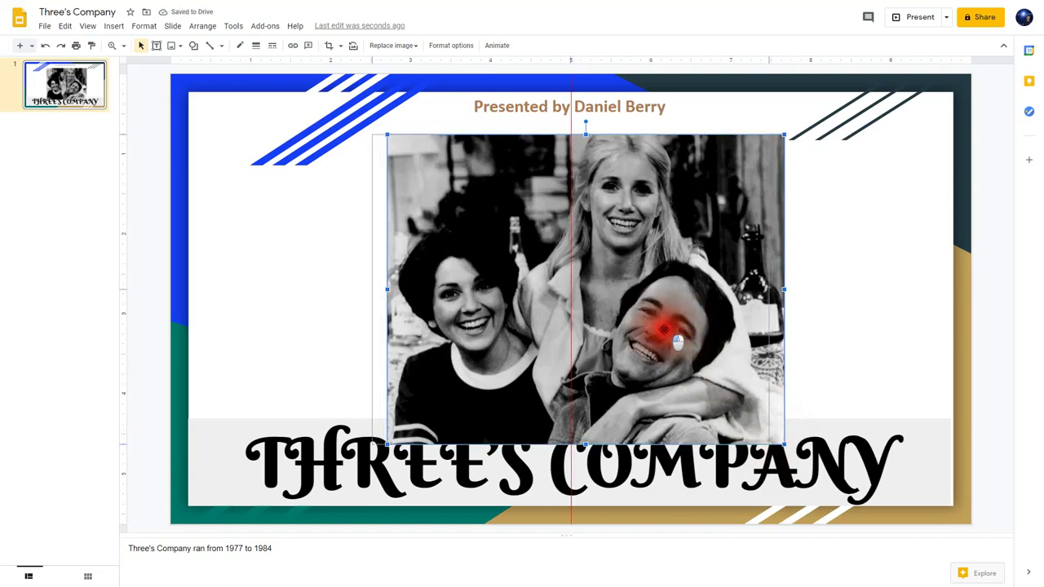
{"action": "left_click_drag", "start_coordinate": [664, 330], "coordinate": [662, 329]}
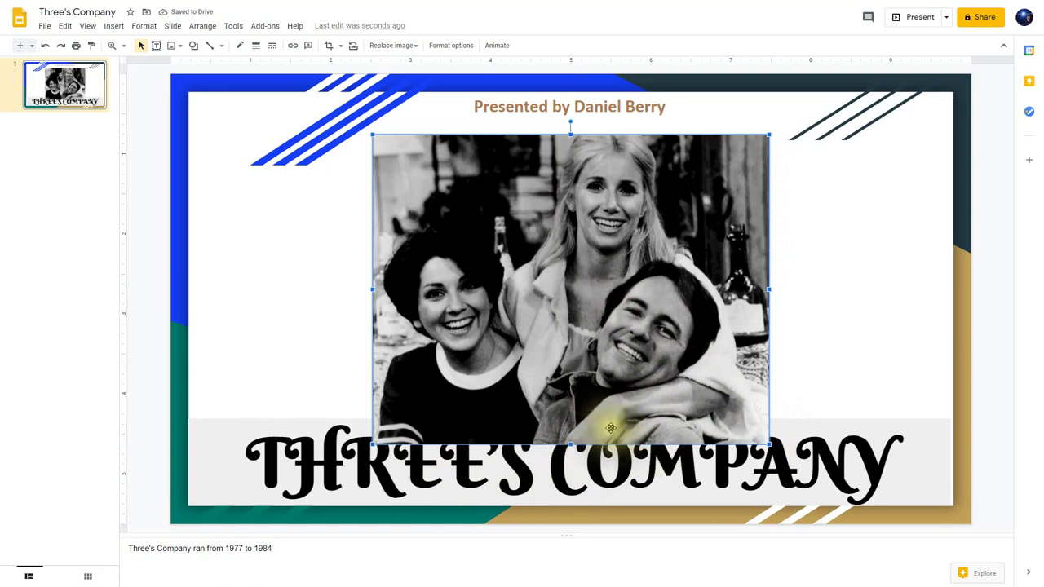
- Send the photo to the back so the title box lies in front of it
{"action": "right_click", "coordinate": [647, 252]}
{"action": "mouse_move", "coordinate": [682, 349]}
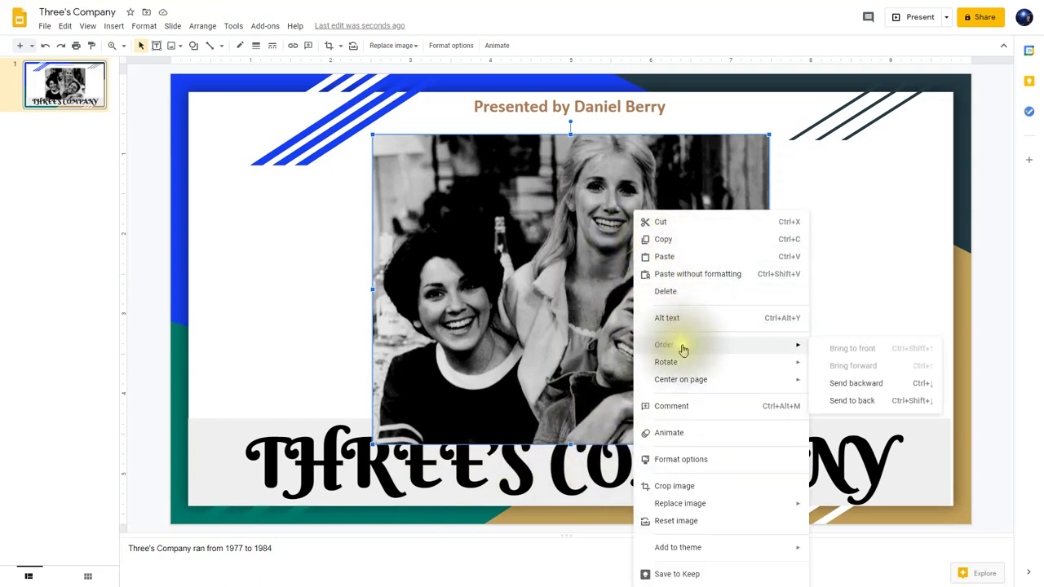
{"action": "left_click", "coordinate": [851, 401]}
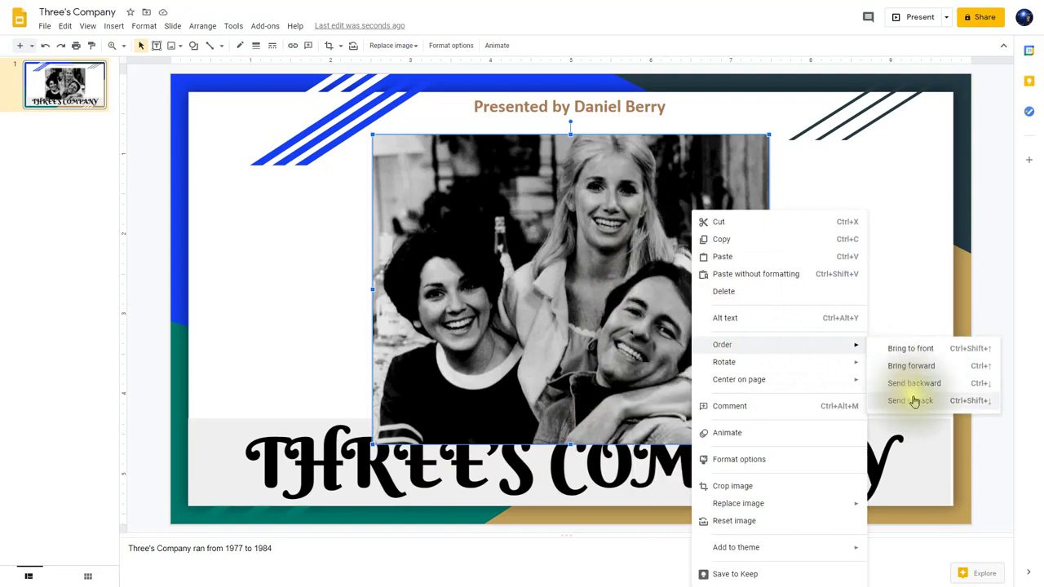
{"action": "left_click", "coordinate": [911, 401]}
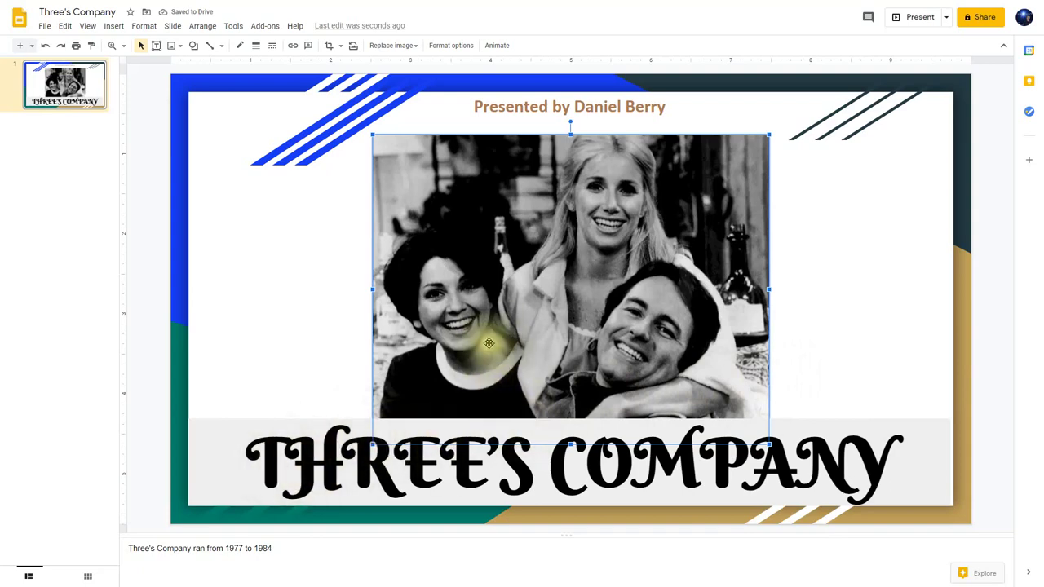
{"action": "left_click", "coordinate": [846, 267]}
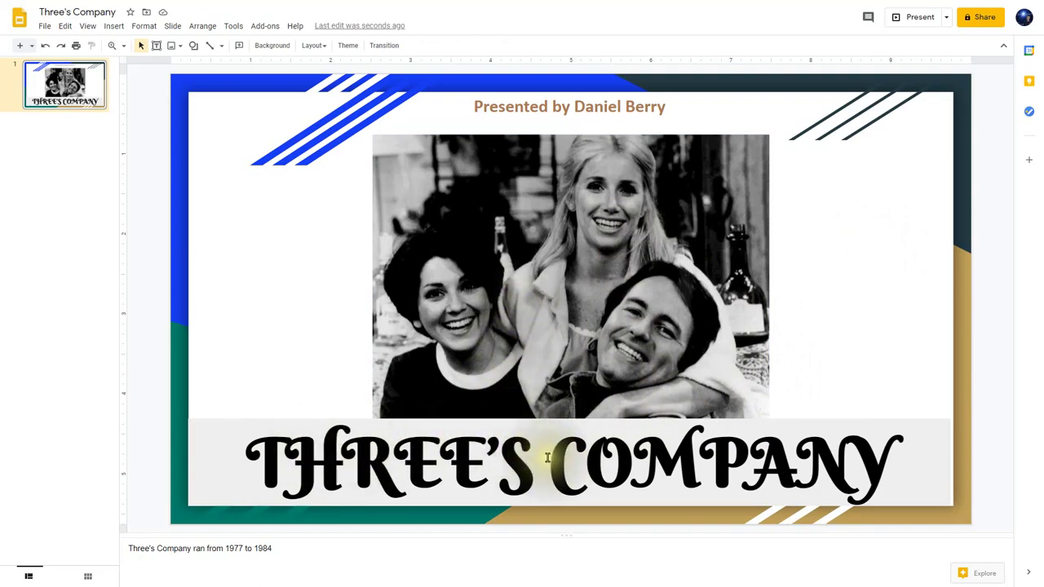
- Draw a straight horizontal line along the title box's top edge, spanning the white panel, and set its weight to 3px
{"action": "left_click", "coordinate": [212, 51]}
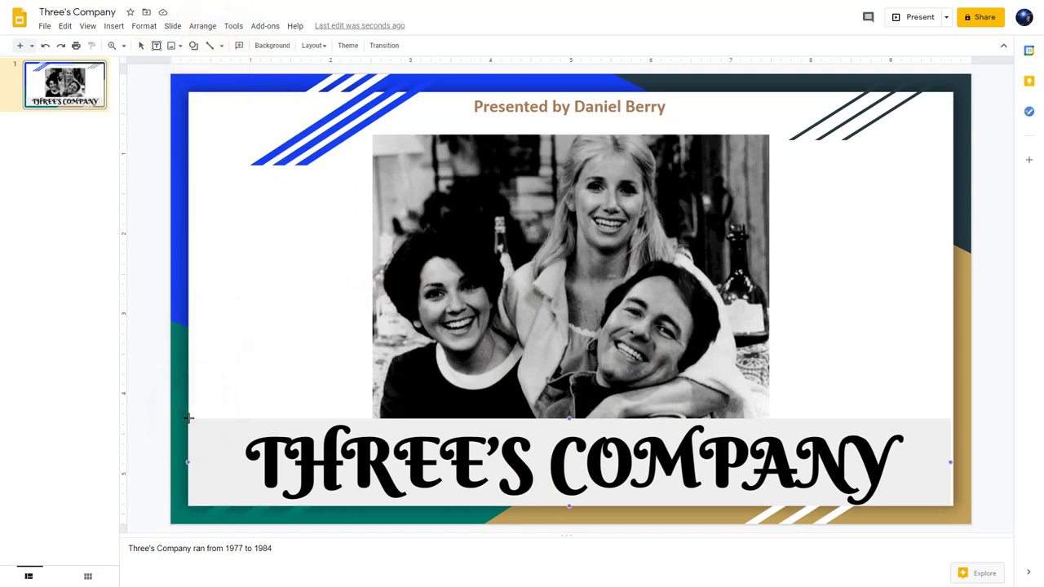
{"action": "left_click", "coordinate": [191, 417]}
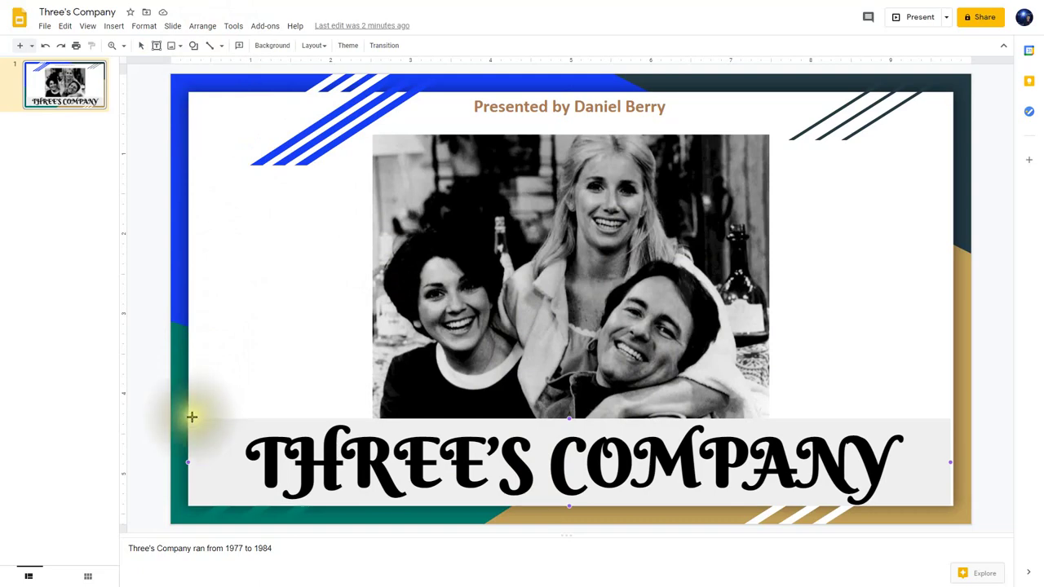
{"action": "mouse_move", "coordinate": [188, 419]}
{"action": "left_mouse_down"}
{"action": "mouse_move", "coordinate": [362, 415]}
{"action": "mouse_move", "coordinate": [613, 433]}
{"action": "mouse_move", "coordinate": [954, 419]}
{"action": "left_mouse_up"}
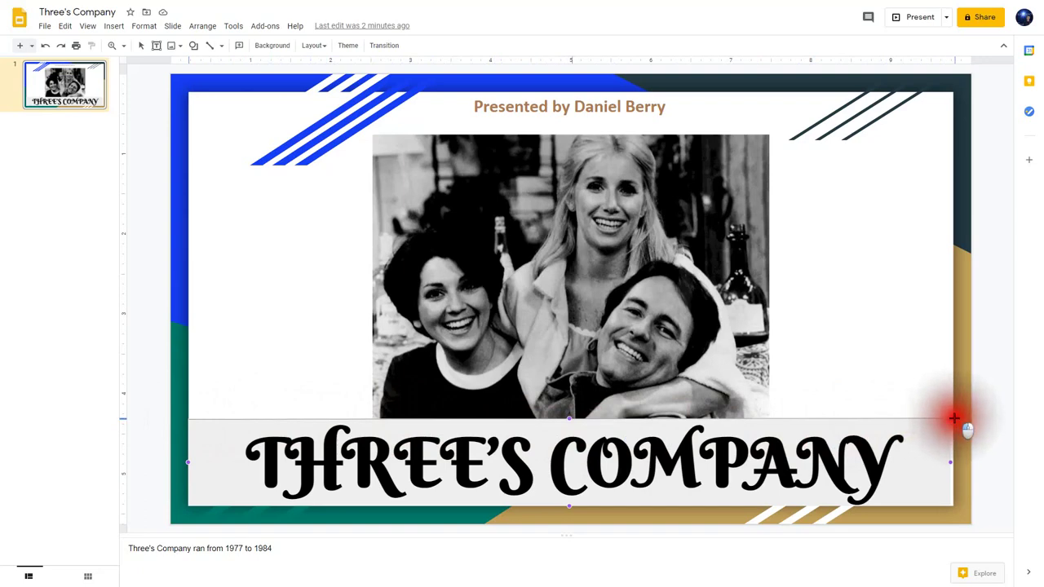
{"action": "left_click_drag", "start_coordinate": [954, 419], "coordinate": [955, 418]}
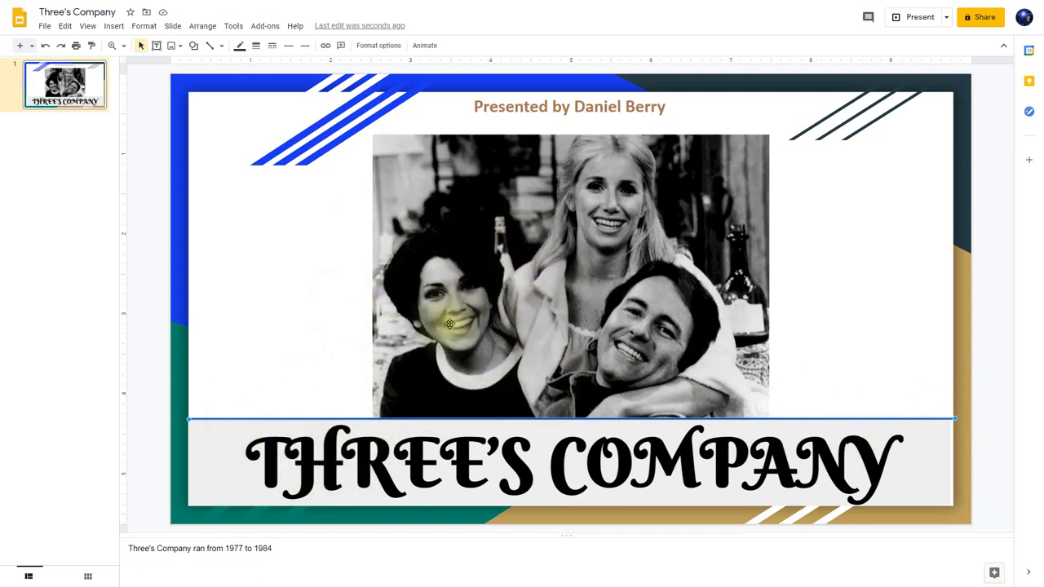
{"action": "left_click", "coordinate": [256, 47]}
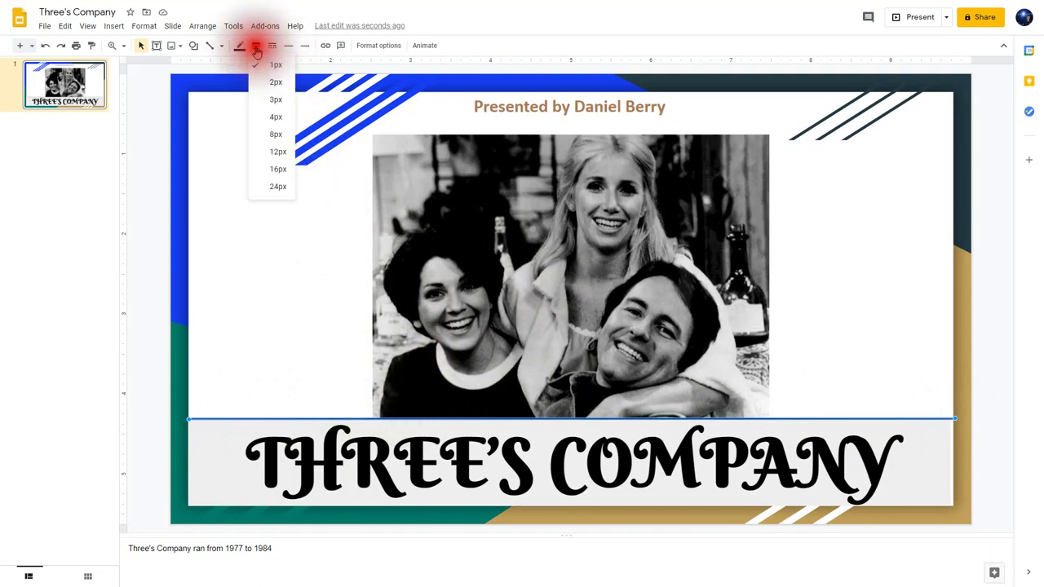
{"action": "left_click", "coordinate": [274, 99]}
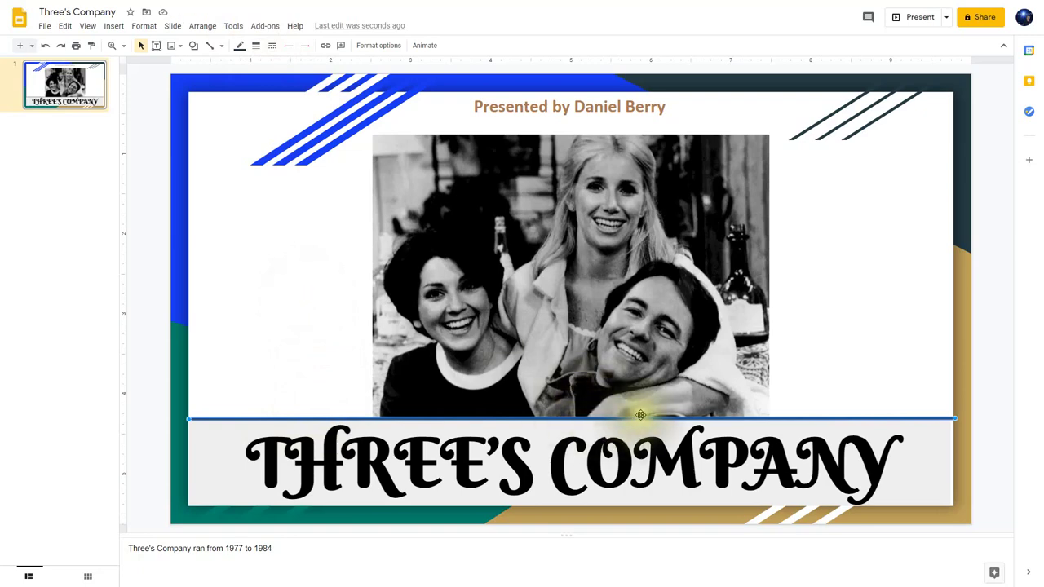
{"action": "left_click", "coordinate": [851, 373]}
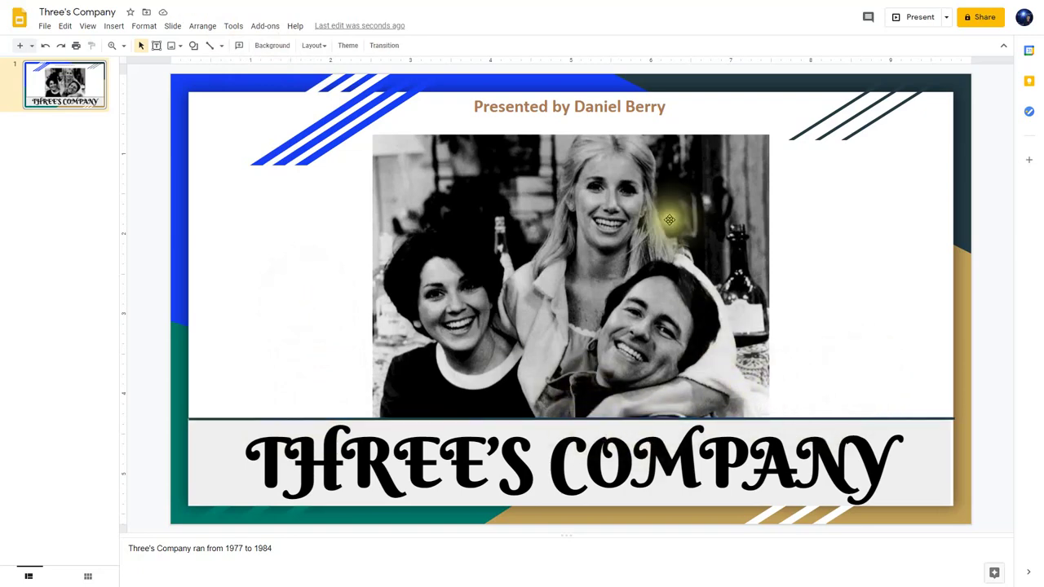
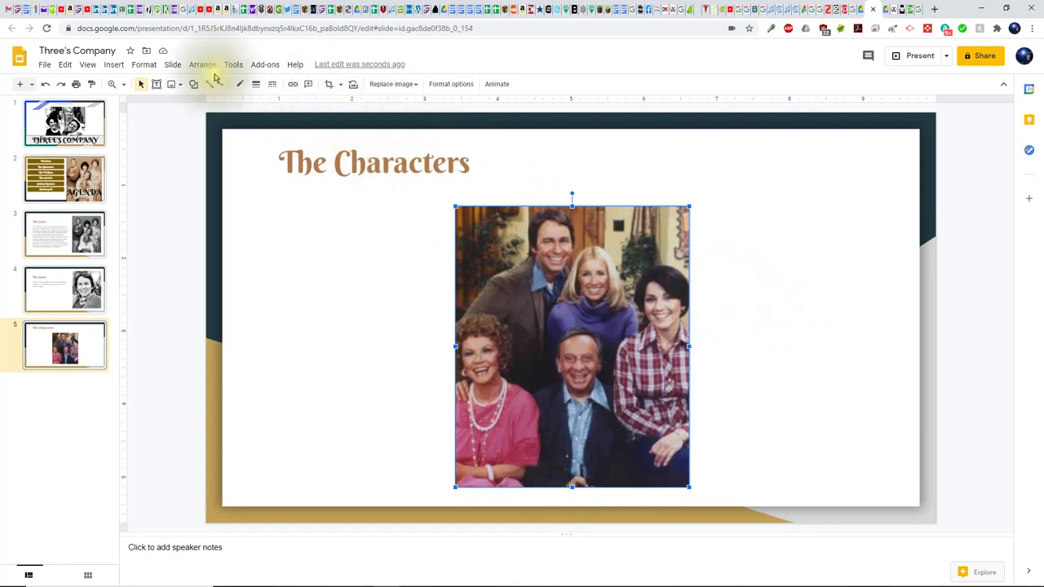
- Add a text box left of the cast photo on The Characters slide reading "Jack Tripper" in bold Berkshire Swash
{"action": "left_click", "coordinate": [113, 66]}
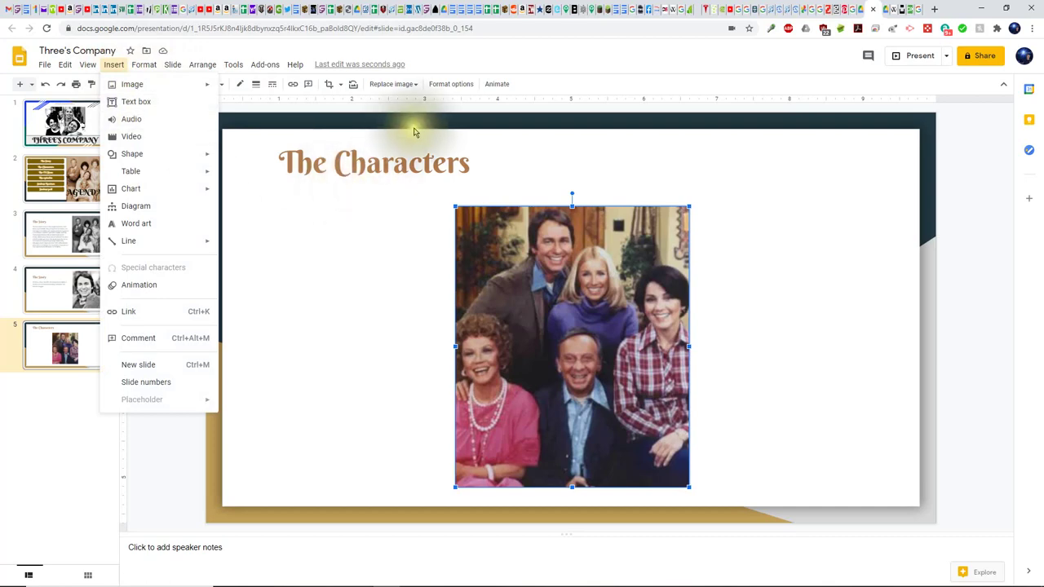
{"action": "left_click", "coordinate": [325, 208]}
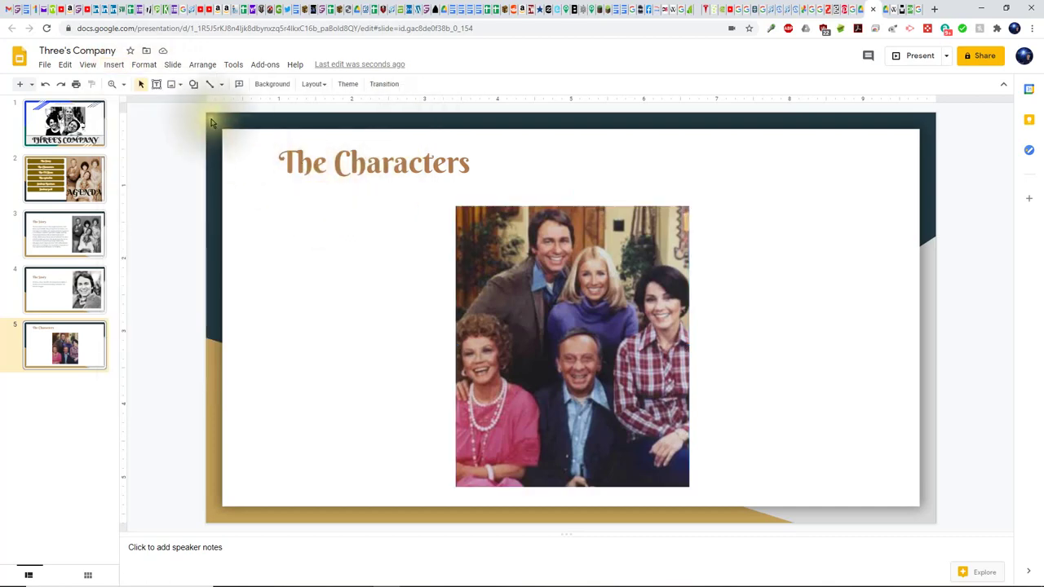
{"action": "left_click", "coordinate": [155, 87]}
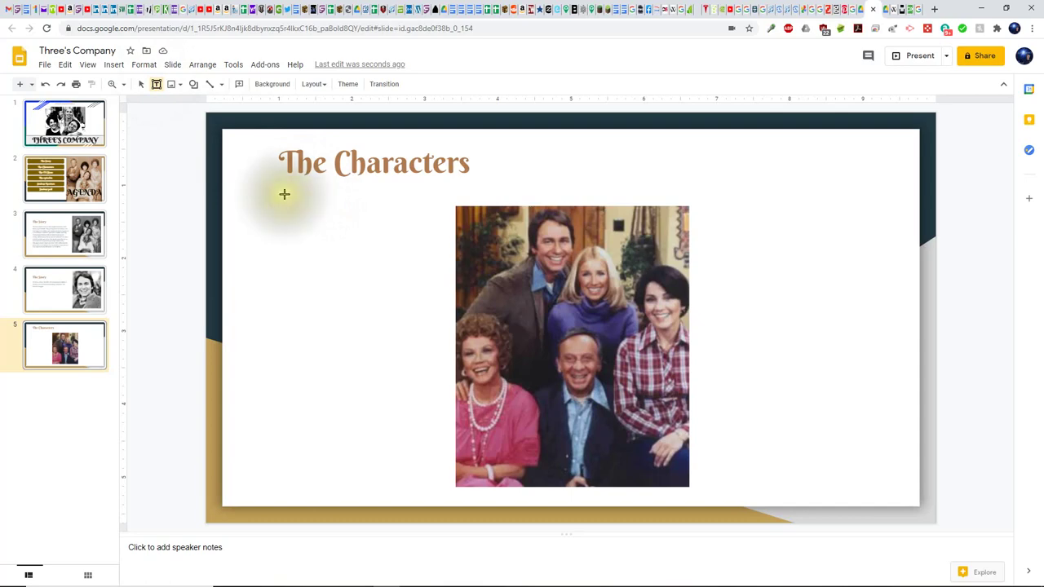
{"action": "left_click_drag", "start_coordinate": [261, 204], "coordinate": [410, 246]}
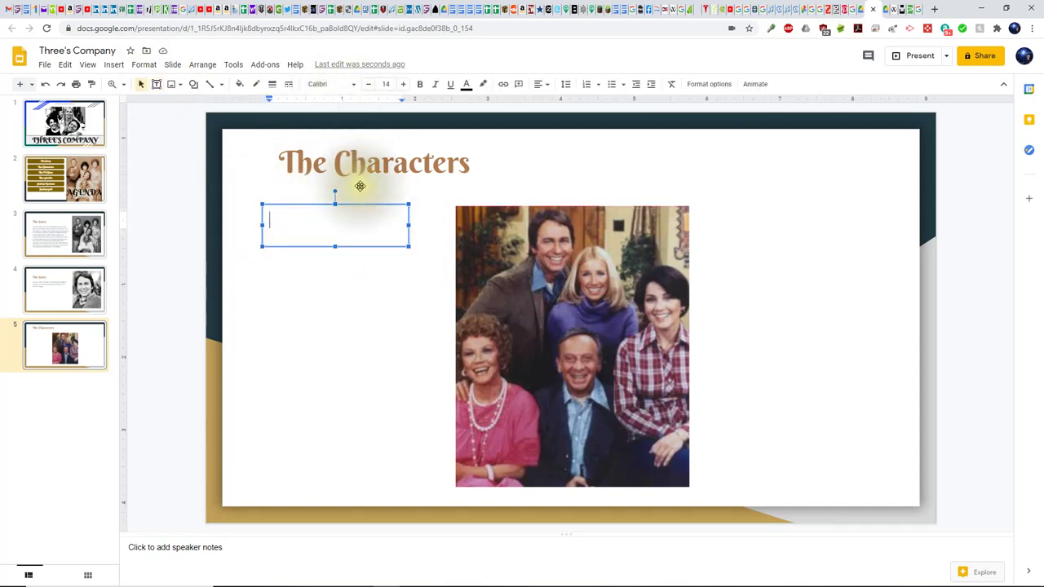
{"action": "left_click", "coordinate": [353, 86]}
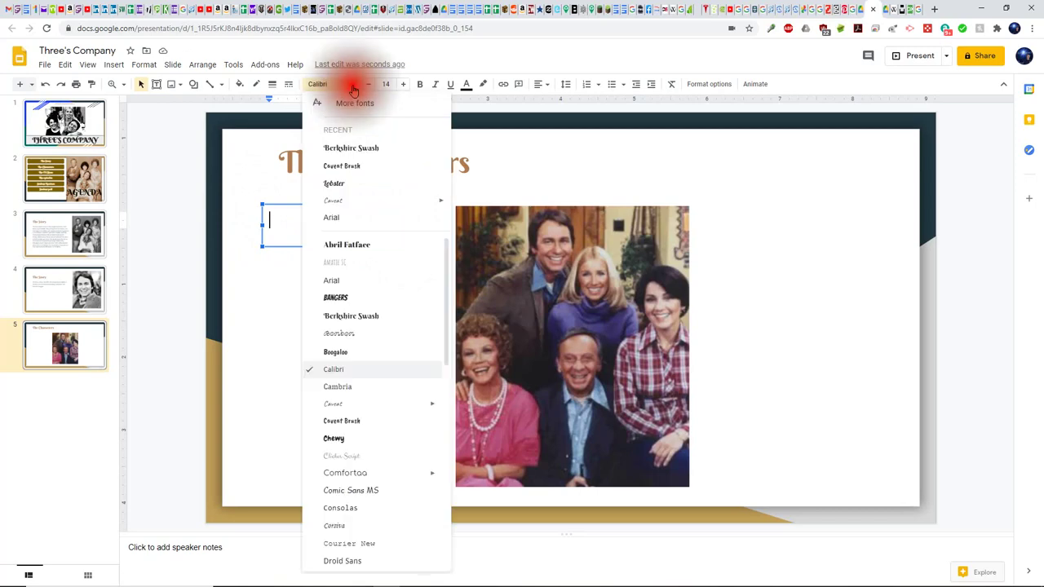
{"action": "left_click", "coordinate": [347, 151]}
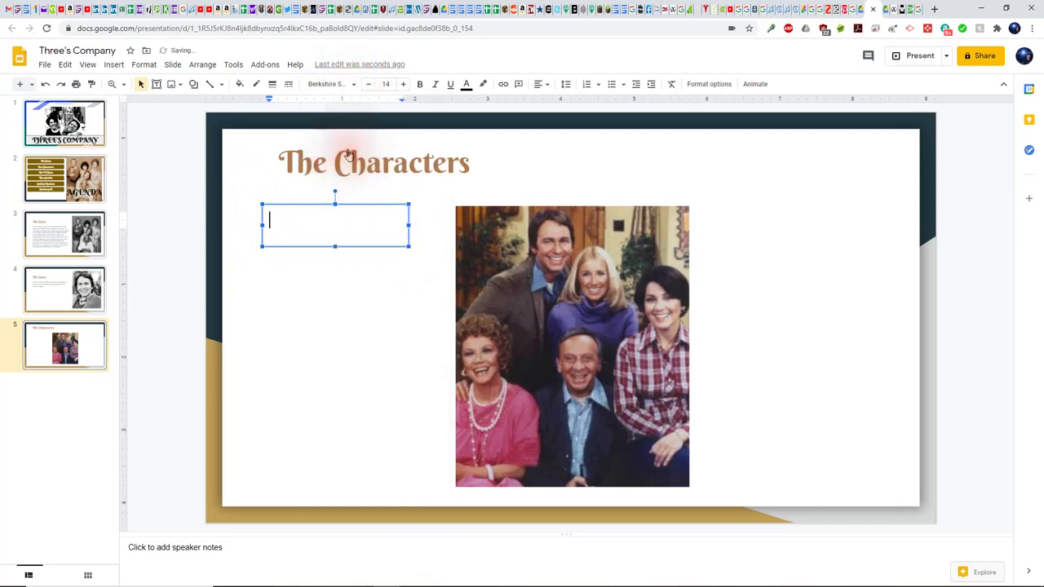
{"action": "left_click", "coordinate": [420, 85]}
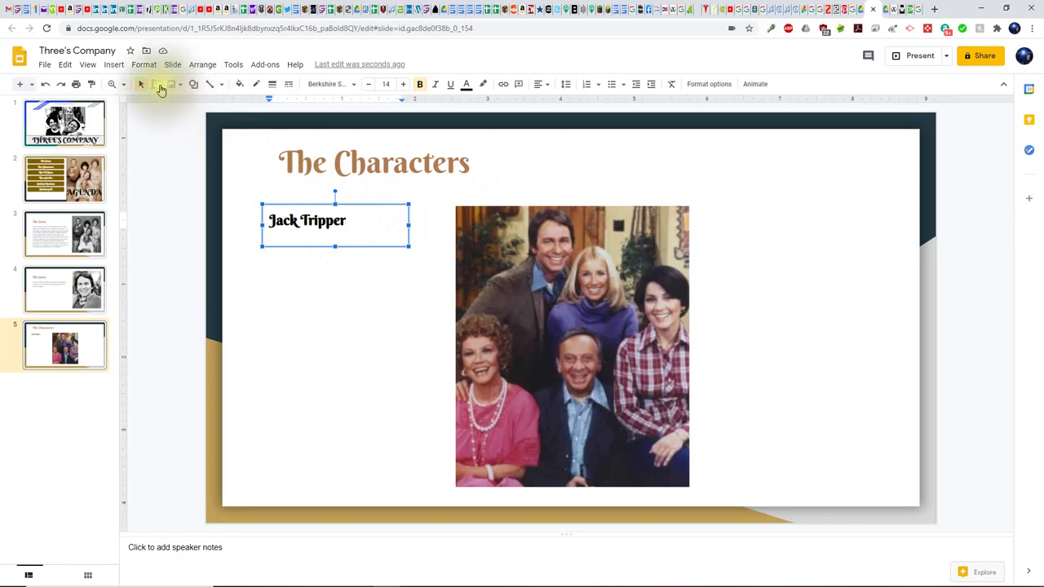
- Draw a right arrow pointing at the man standing in the photo, and move the "Jack Tripper" label beside the arrow's tail
{"action": "left_click", "coordinate": [192, 88]}
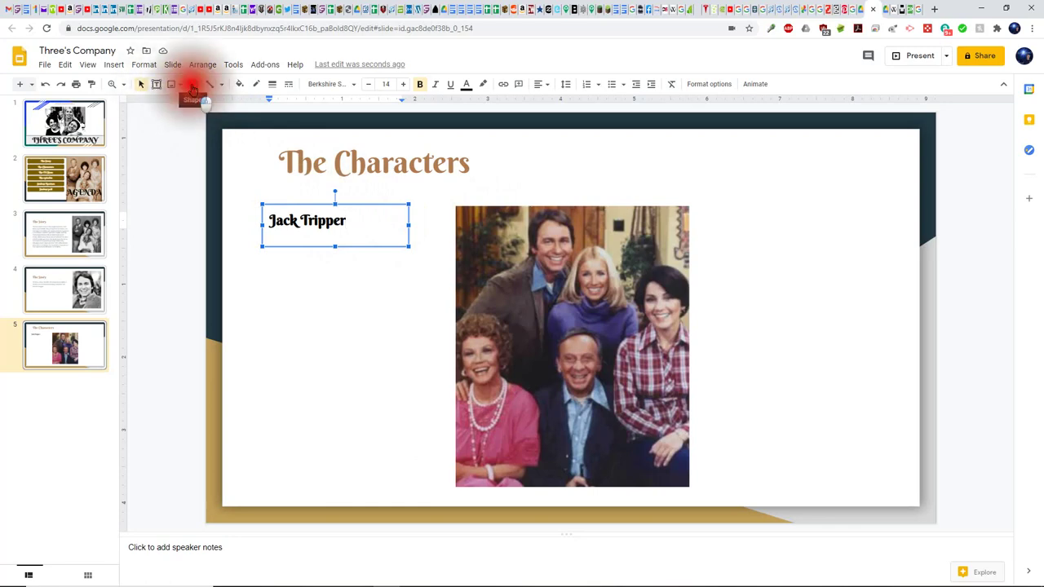
{"action": "mouse_move", "coordinate": [209, 122]}
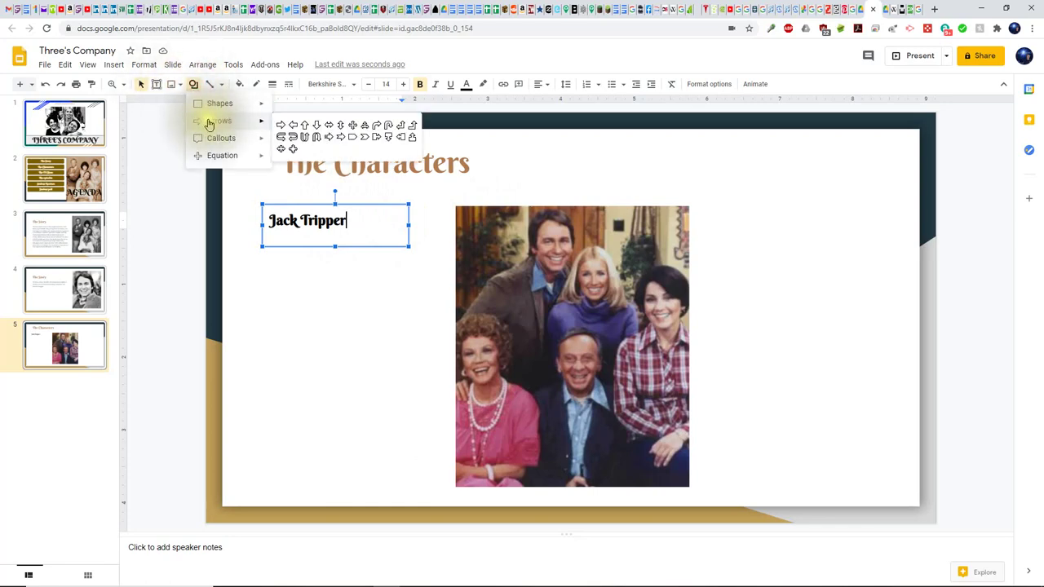
{"action": "left_click", "coordinate": [280, 127]}
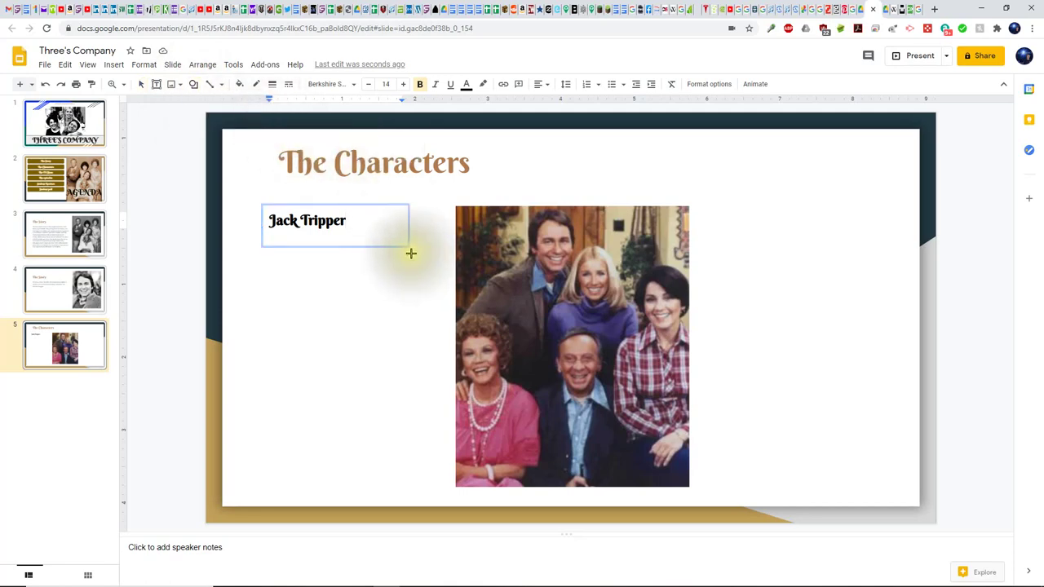
{"action": "left_click_drag", "start_coordinate": [402, 262], "coordinate": [506, 222]}
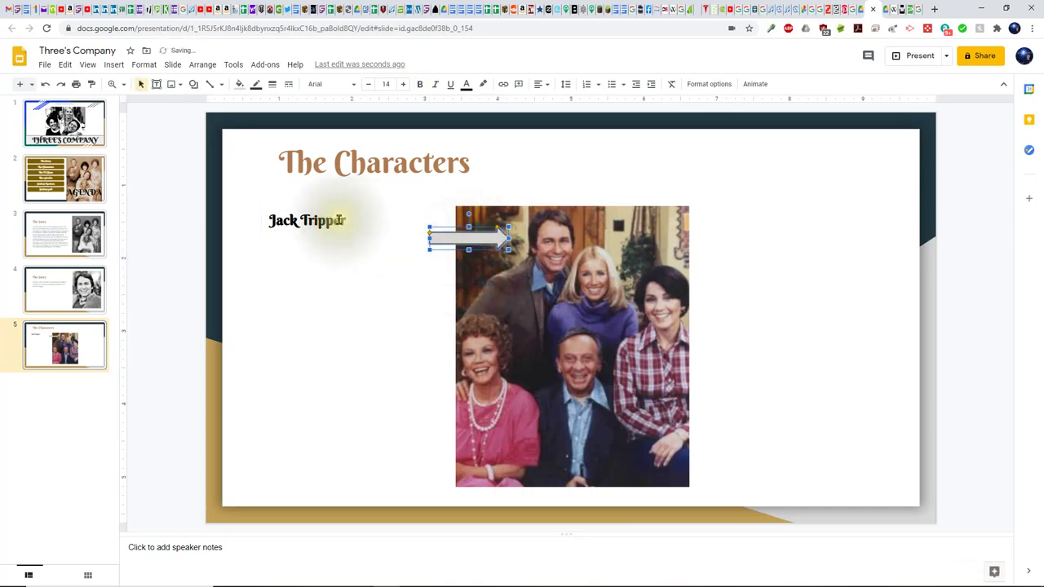
{"action": "left_click", "coordinate": [334, 209]}
{"action": "left_click_drag", "start_coordinate": [347, 206], "coordinate": [421, 221]}
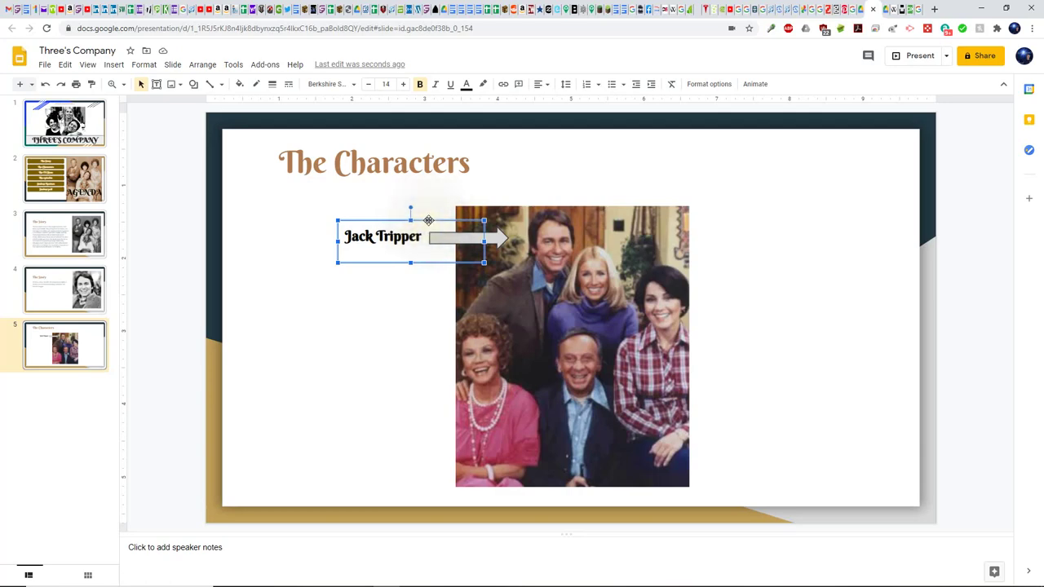
- Duplicate the "Jack Tripper" label and place the copy lower down, left of the seated woman in pink
{"action": "right_click", "coordinate": [429, 220]}
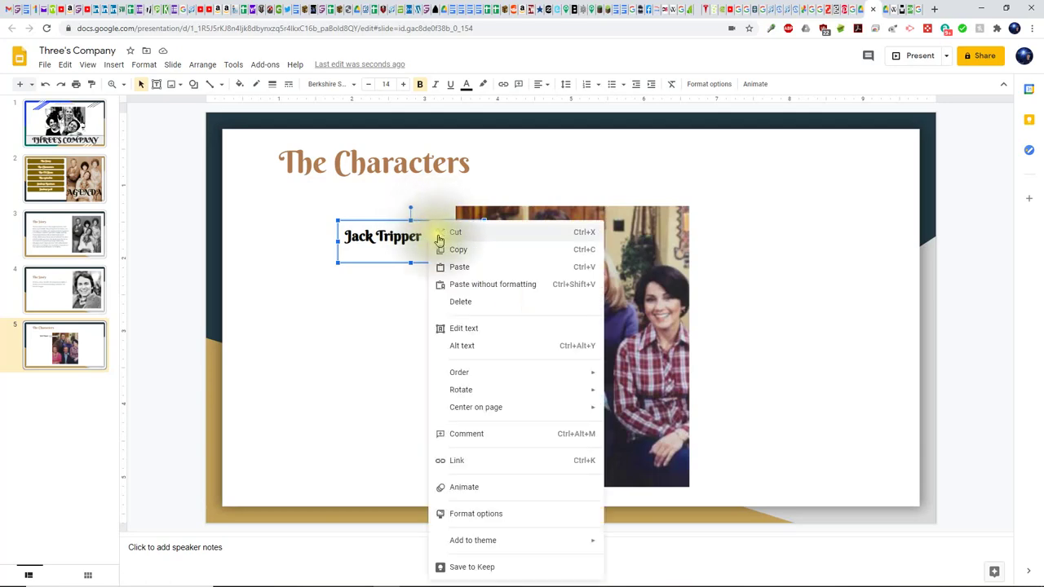
{"action": "left_click", "coordinate": [448, 251]}
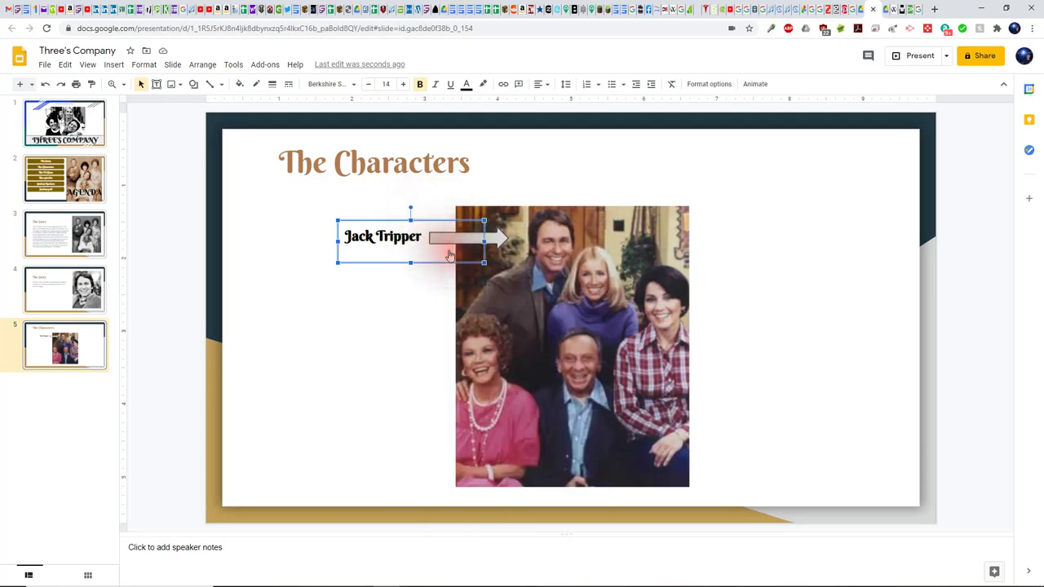
{"action": "right_click", "coordinate": [383, 273]}
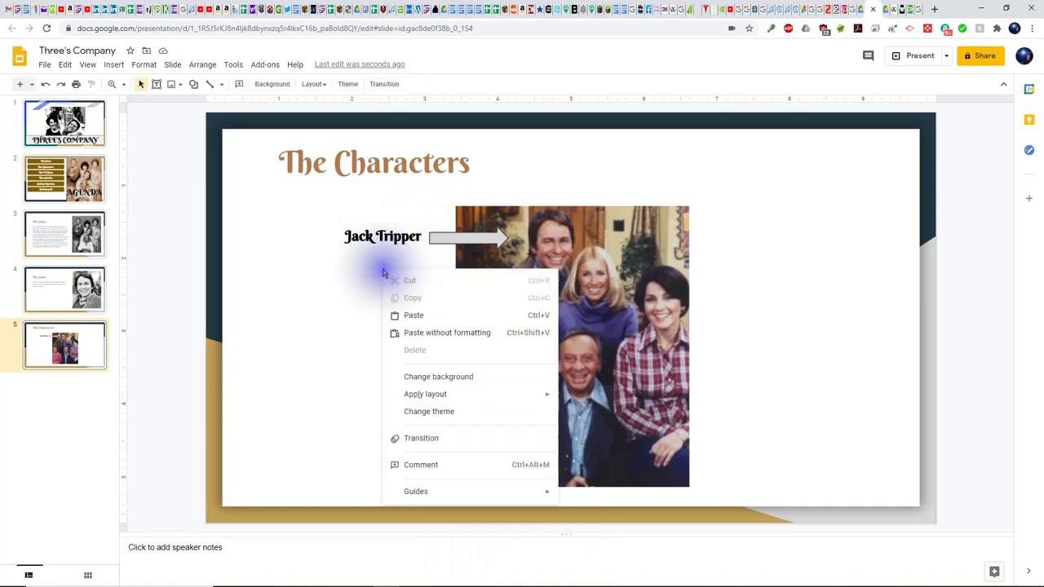
{"action": "left_click", "coordinate": [408, 310]}
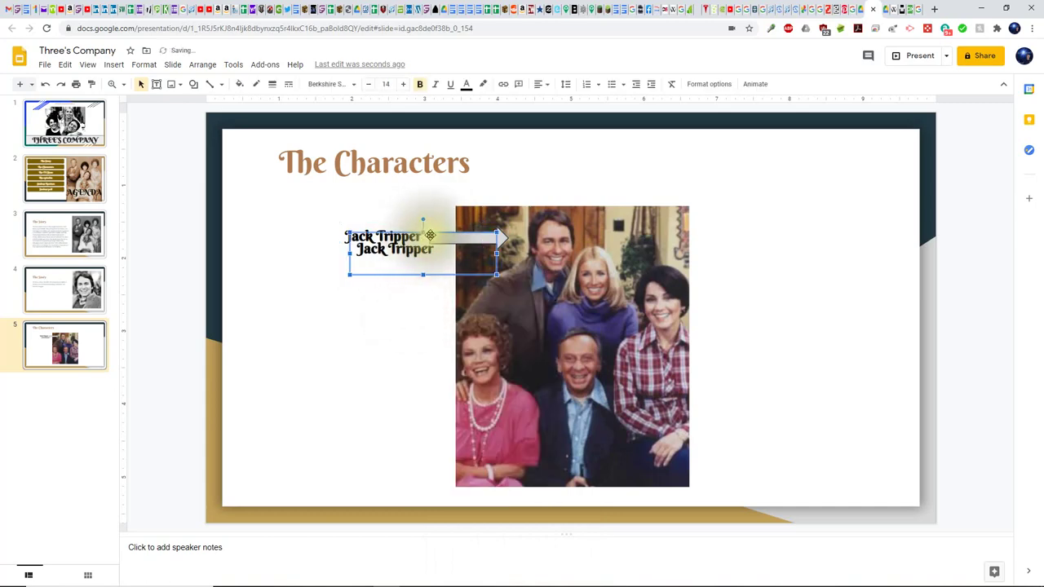
{"action": "left_click_drag", "start_coordinate": [427, 234], "coordinate": [390, 319]}
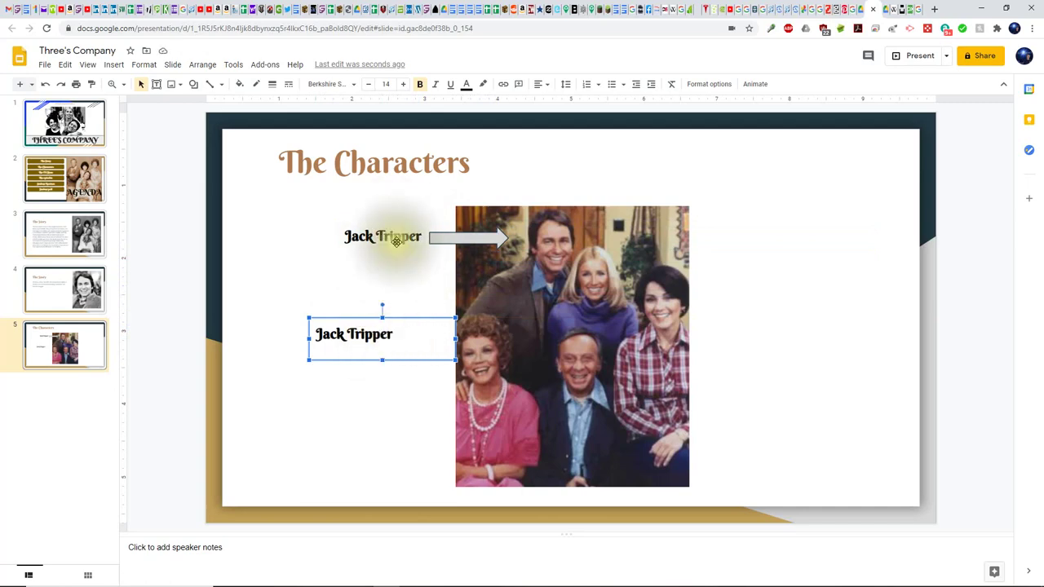
{"action": "left_click_drag", "start_coordinate": [390, 317], "coordinate": [402, 324]}
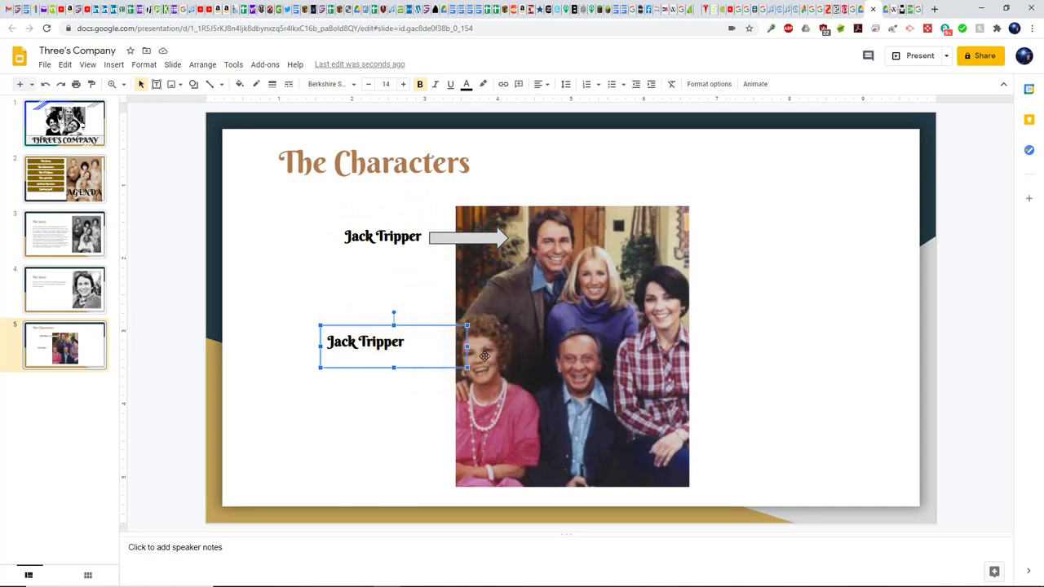
- Change the copied label's text to "Mrs. Roper" and shift it closer to the photo
{"action": "key", "text": "Return"}
{"action": "type", "text": "Mrs. Roper"}
{"action": "left_click_drag", "start_coordinate": [418, 326], "coordinate": [449, 328]}
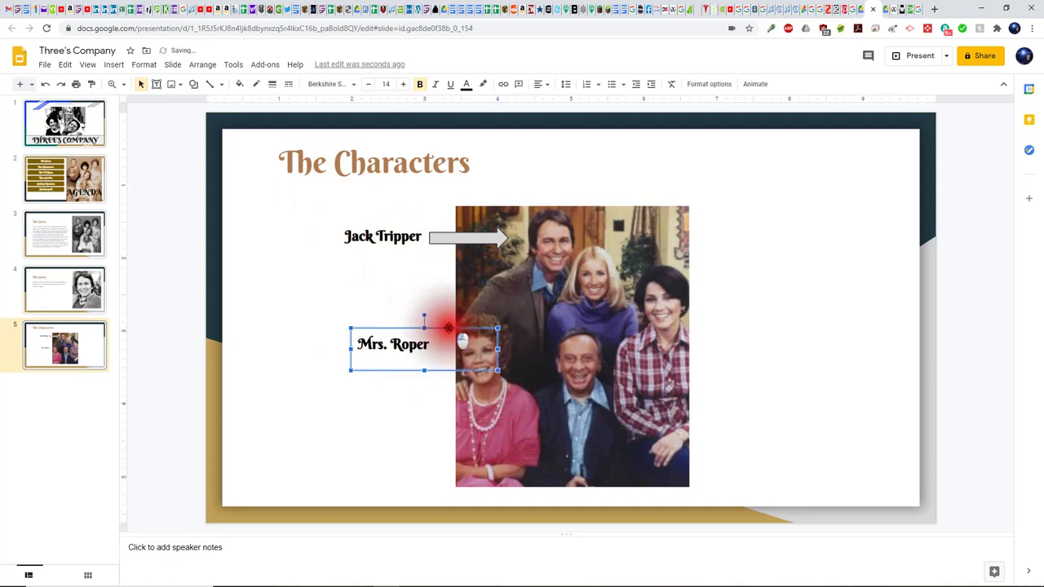
- Duplicate the right arrow and place the copy beside the "Mrs. Roper" label, pointing at the seated woman in pink
{"action": "left_click", "coordinate": [463, 236]}
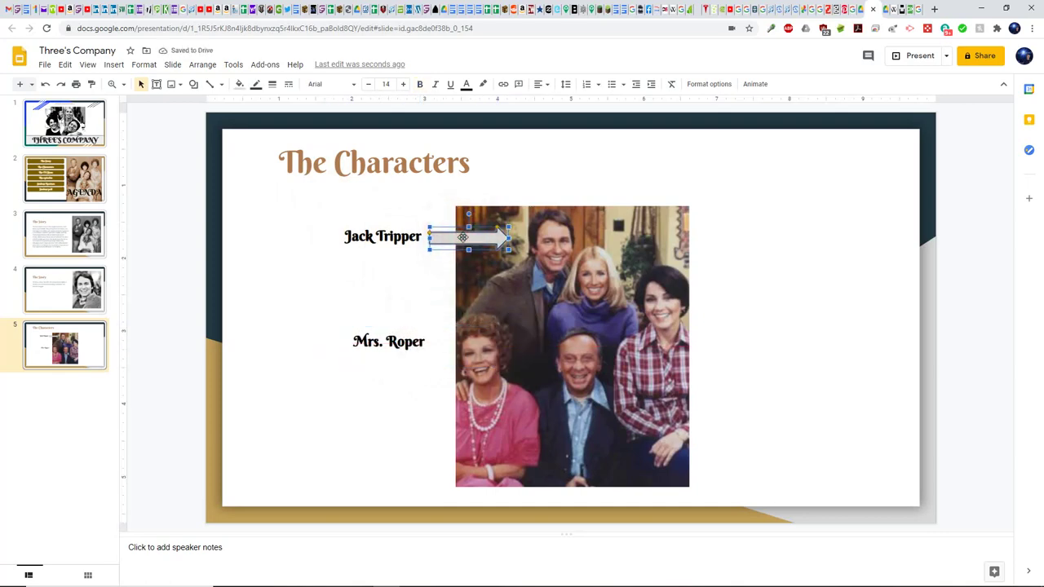
{"action": "right_click", "coordinate": [461, 236]}
{"action": "left_click", "coordinate": [483, 266]}
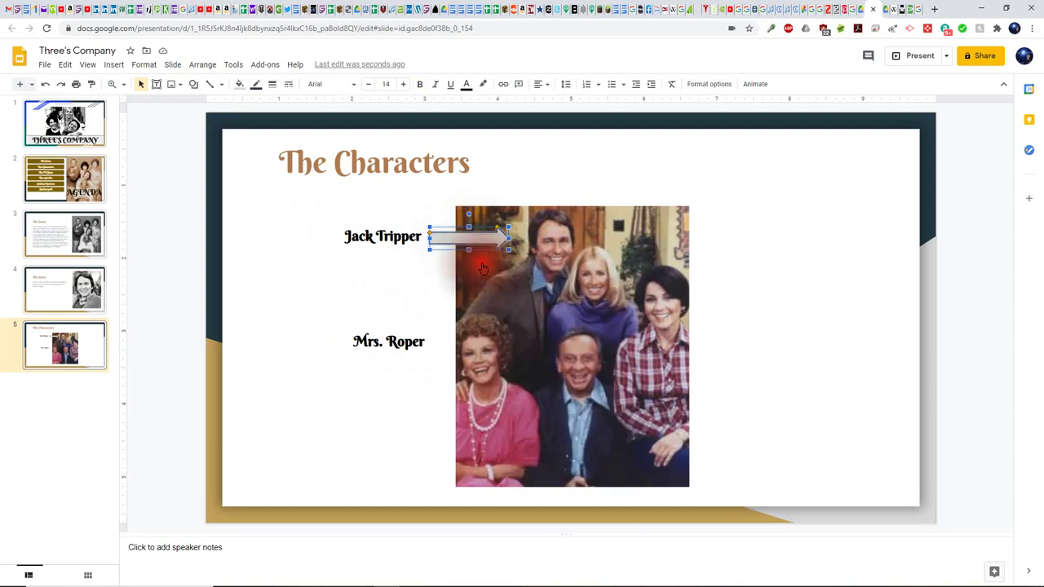
{"action": "right_click", "coordinate": [436, 388]}
{"action": "left_click", "coordinate": [478, 191]}
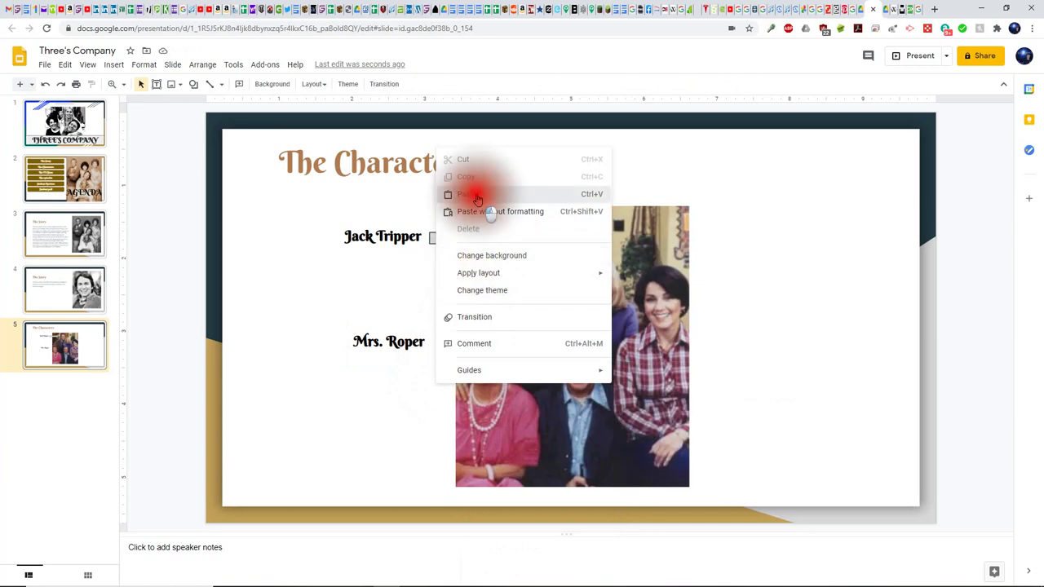
{"action": "left_click_drag", "start_coordinate": [483, 254], "coordinate": [473, 351]}
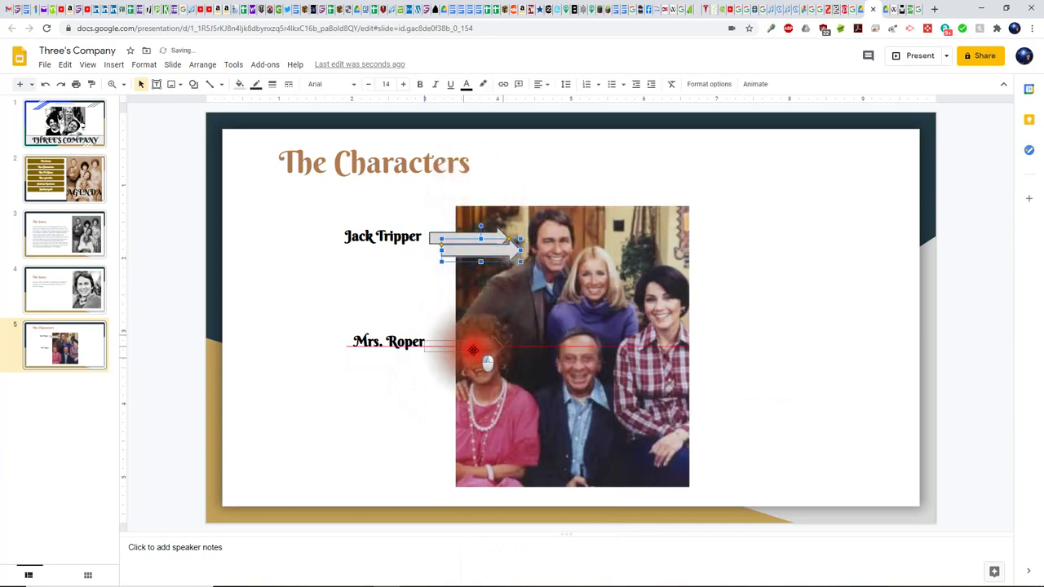
- Shorten the "Mrs. Roper" arrow to about half its length, ending at the woman's face, and place the label right beside its tail
{"action": "left_click", "coordinate": [393, 342]}
{"action": "left_click_drag", "start_coordinate": [407, 324], "coordinate": [357, 343]}
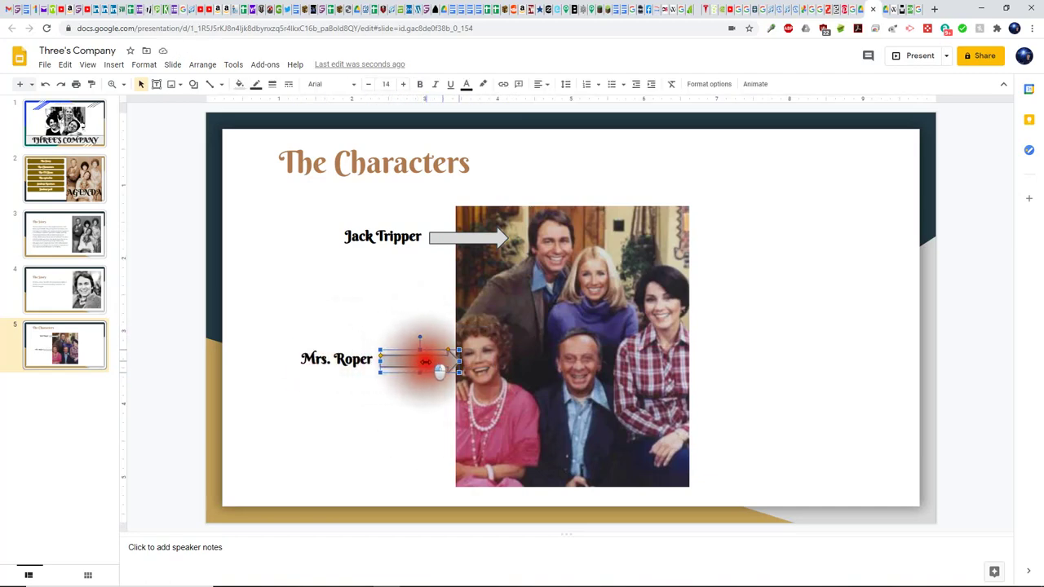
{"action": "left_click", "coordinate": [355, 361]}
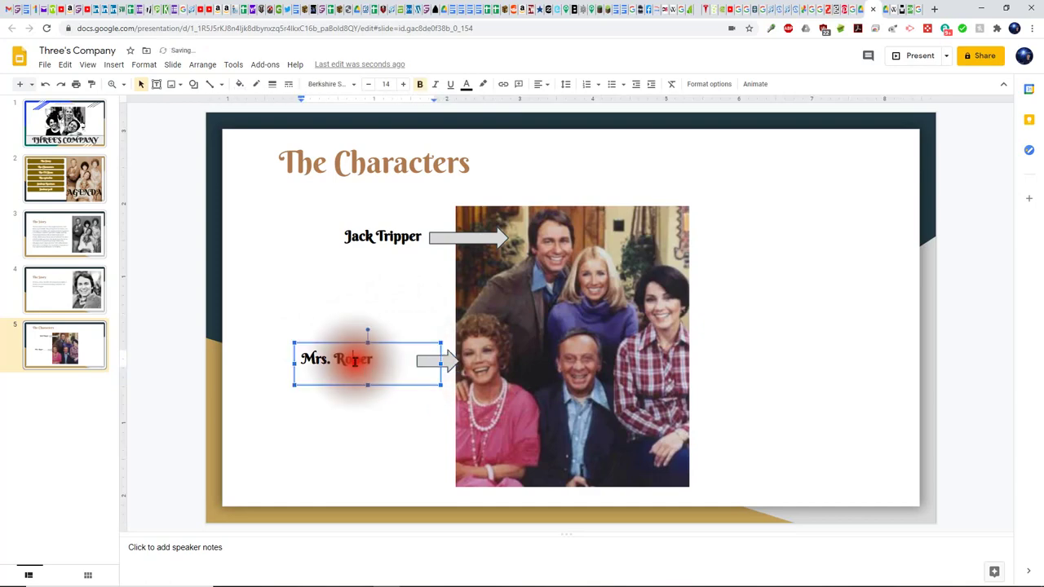
{"action": "left_click", "coordinate": [376, 345]}
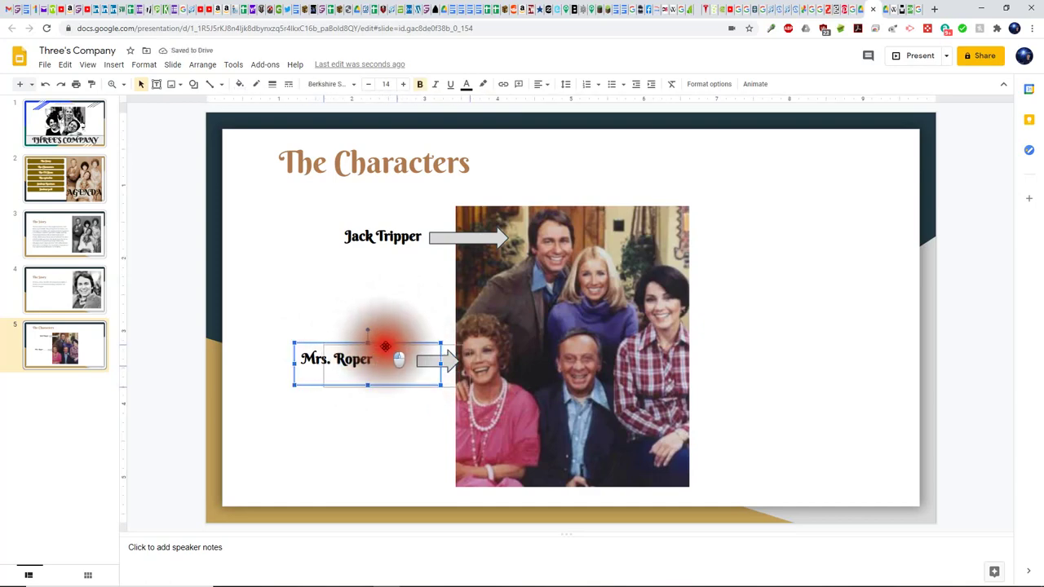
{"action": "left_click", "coordinate": [402, 427]}
{"action": "left_click", "coordinate": [420, 357]}
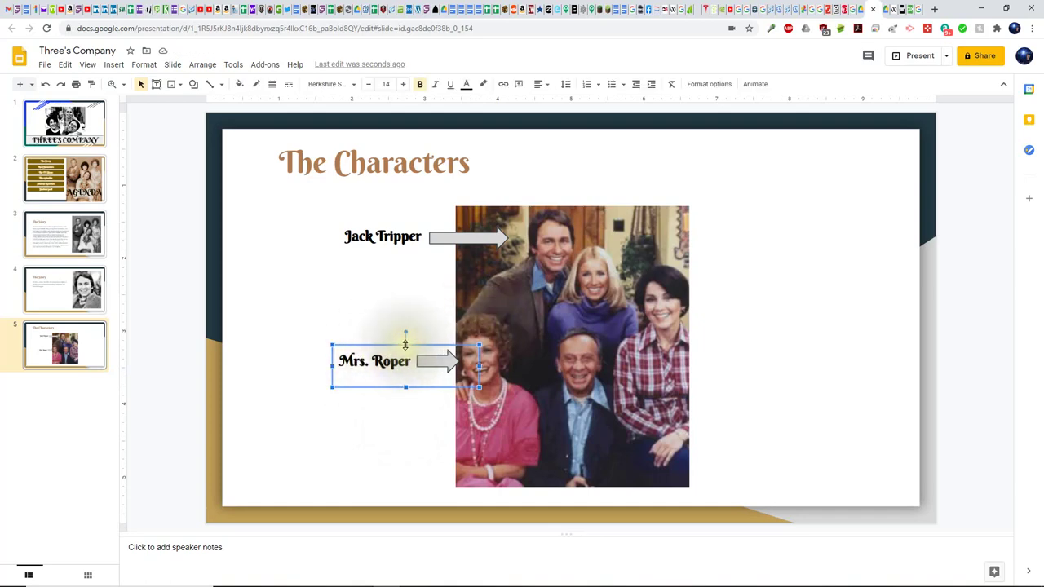
- Duplicate the "Mrs. Roper" label, place the copy above the photo, and change its text to "Chrissy Snow"
{"action": "right_click", "coordinate": [406, 349]}
{"action": "left_click", "coordinate": [430, 260]}
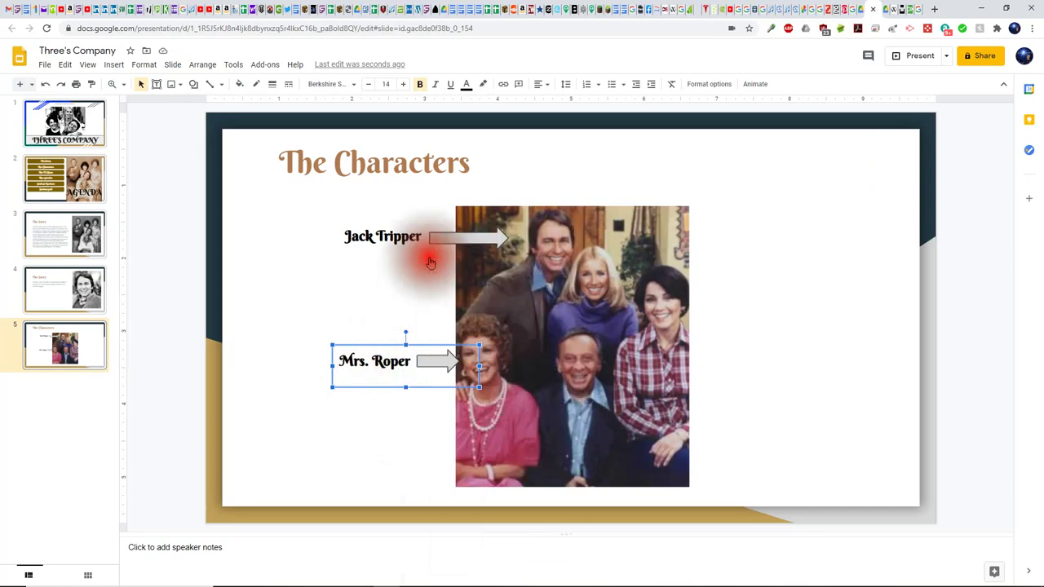
{"action": "right_click", "coordinate": [399, 405]}
{"action": "left_click", "coordinate": [435, 217]}
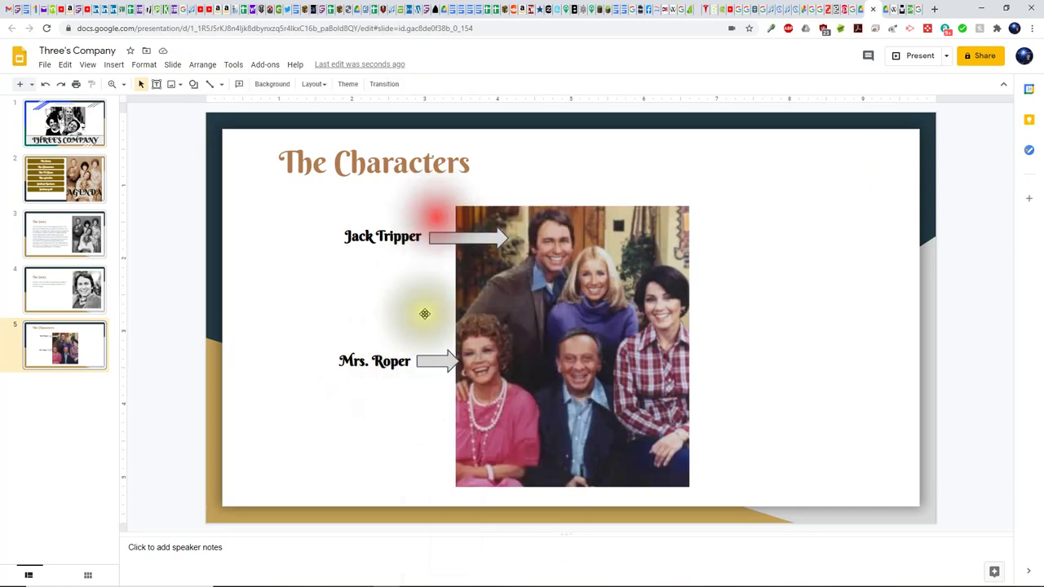
{"action": "left_click_drag", "start_coordinate": [419, 380], "coordinate": [626, 191]}
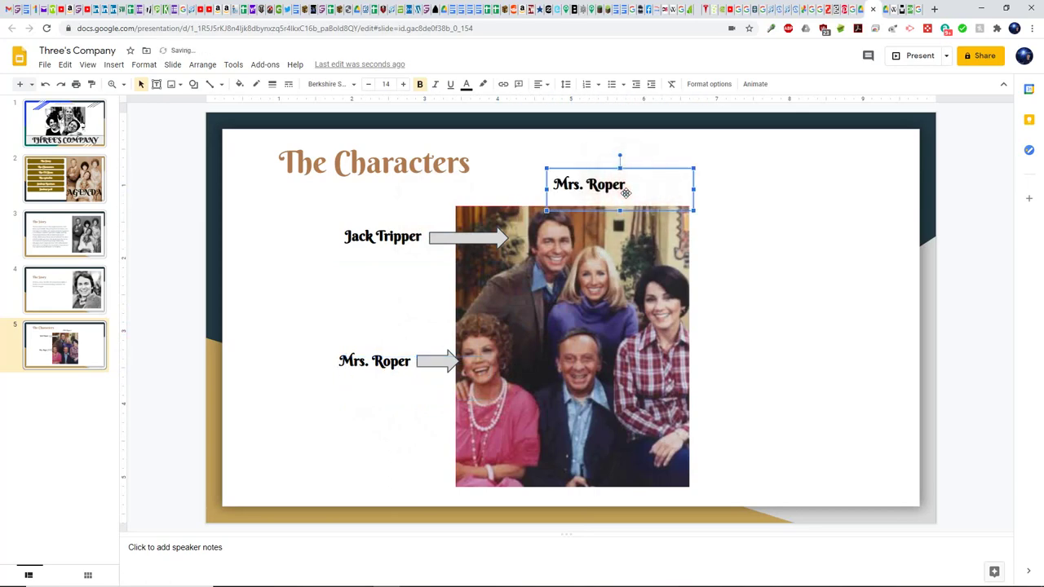
{"action": "double_click", "coordinate": [624, 185]}
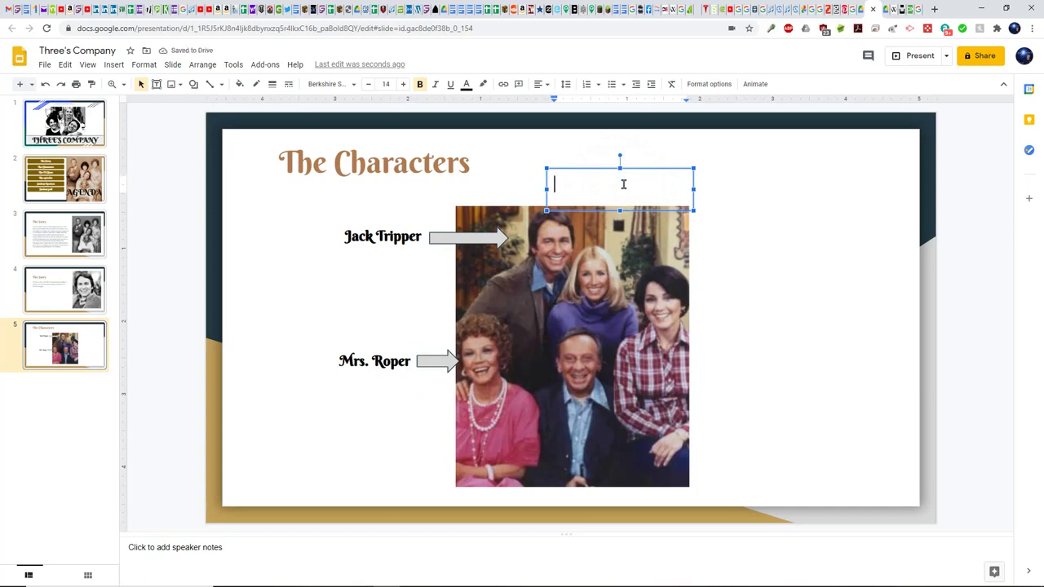
{"action": "left_click", "coordinate": [722, 214]}
- Duplicate the "Chrissy Snow" label twice, placing one copy beside the woman in plaid and the other over the seated man's torso
{"action": "left_click", "coordinate": [575, 184]}
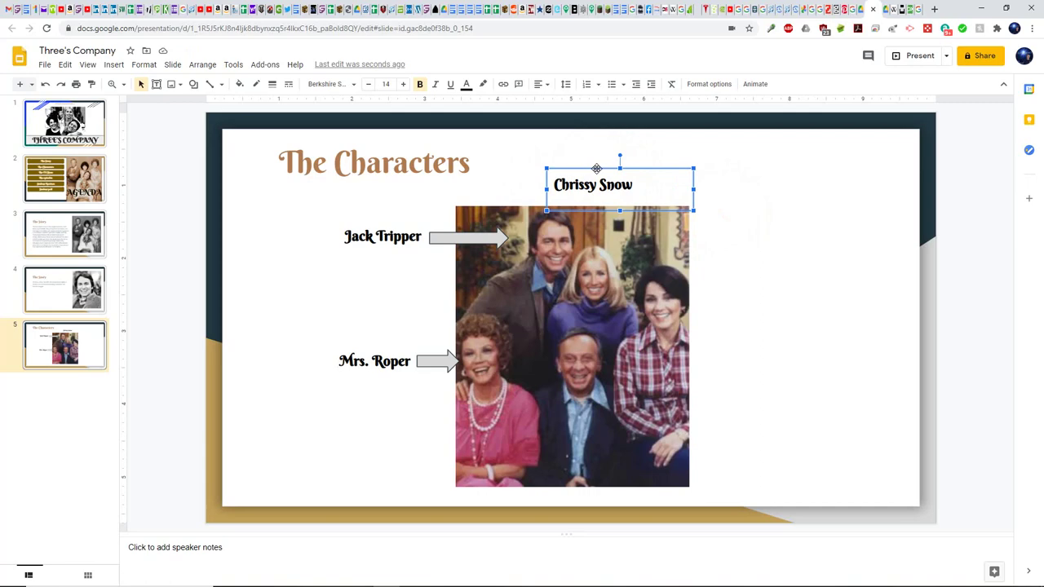
{"action": "left_click", "coordinate": [709, 230]}
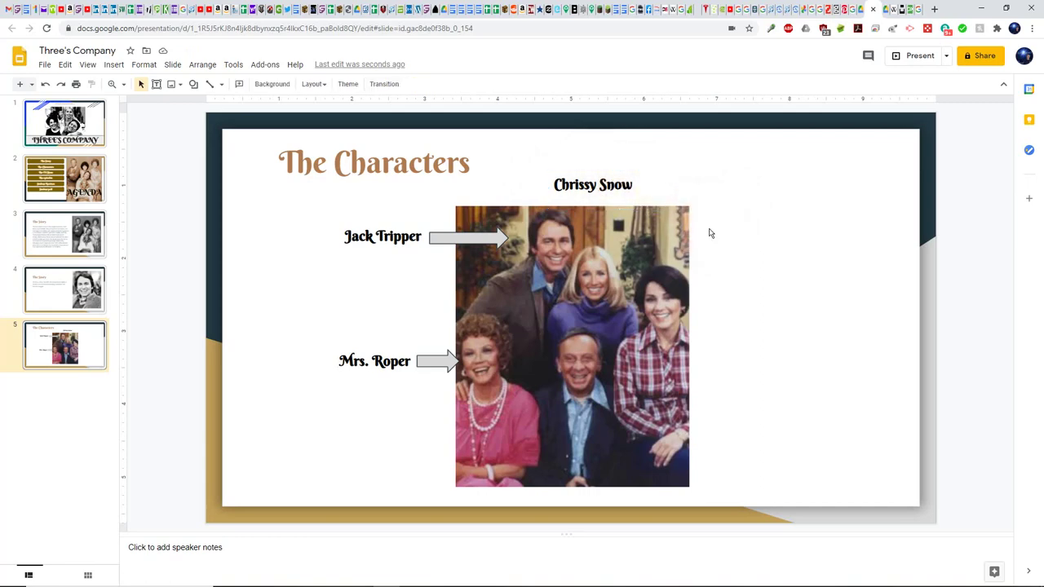
{"action": "key", "text": "ctrl+v"}
{"action": "left_click", "coordinate": [644, 178]}
{"action": "left_click_drag", "start_coordinate": [651, 182], "coordinate": [775, 257]}
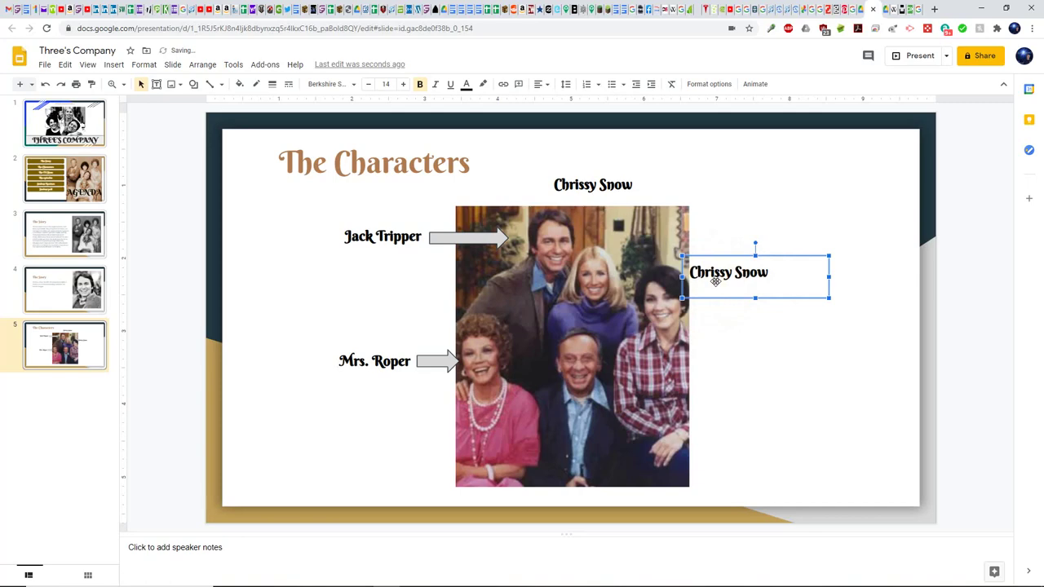
{"action": "key", "text": "ctrl+v"}
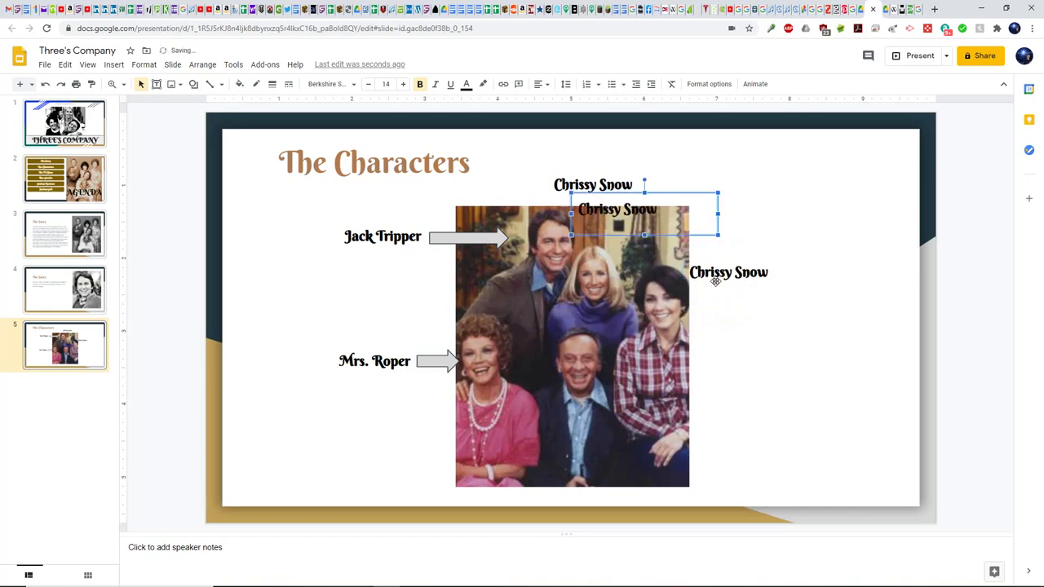
{"action": "left_click", "coordinate": [674, 214]}
{"action": "left_click_drag", "start_coordinate": [673, 214], "coordinate": [645, 427]}
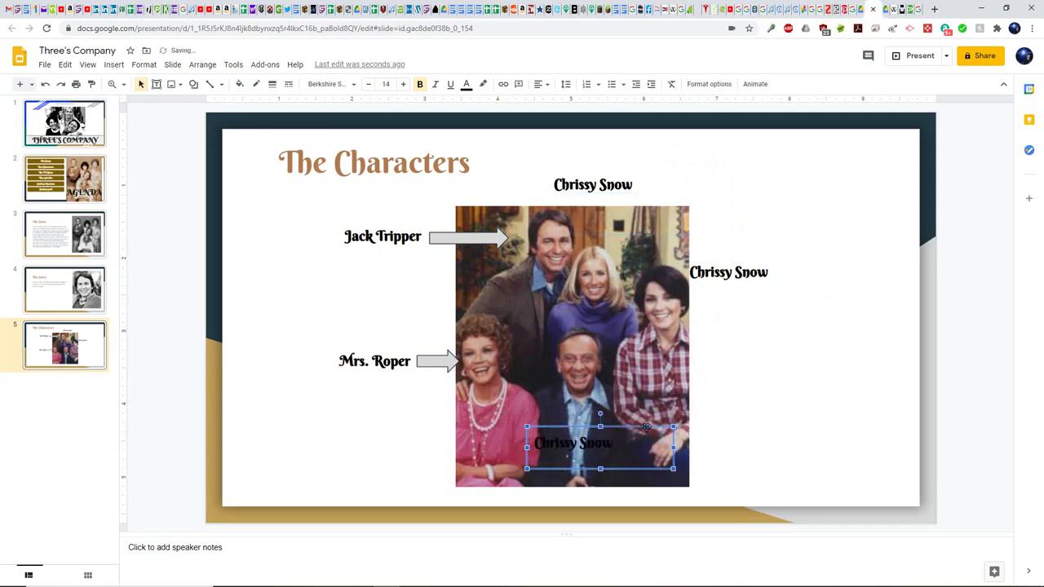
- Change the label beside the woman in plaid to "Janet Wood" and the one over the seated man to "Stanley Roper"
{"action": "left_click", "coordinate": [722, 273]}
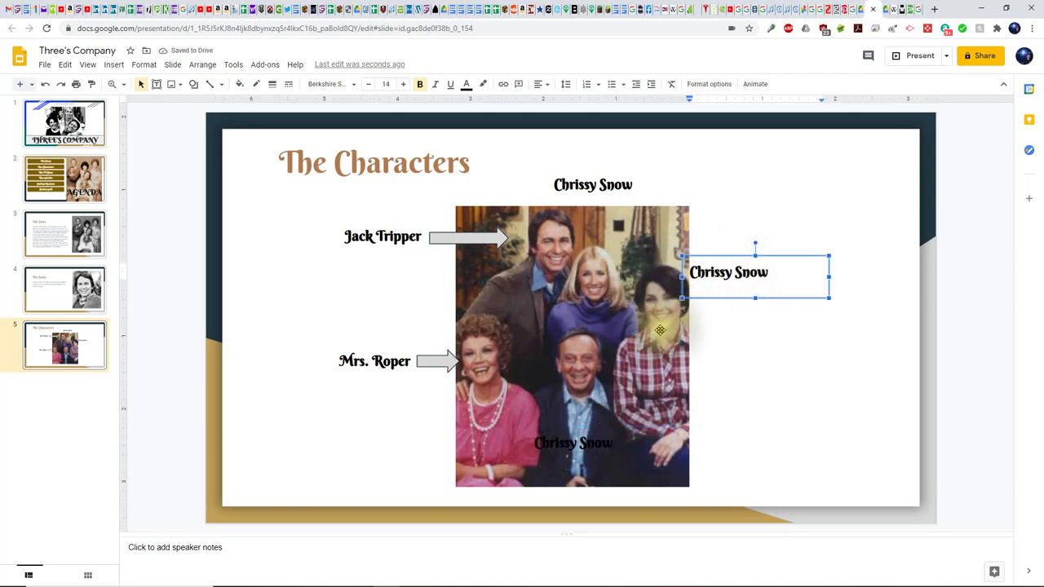
{"action": "triple_click", "coordinate": [734, 272]}
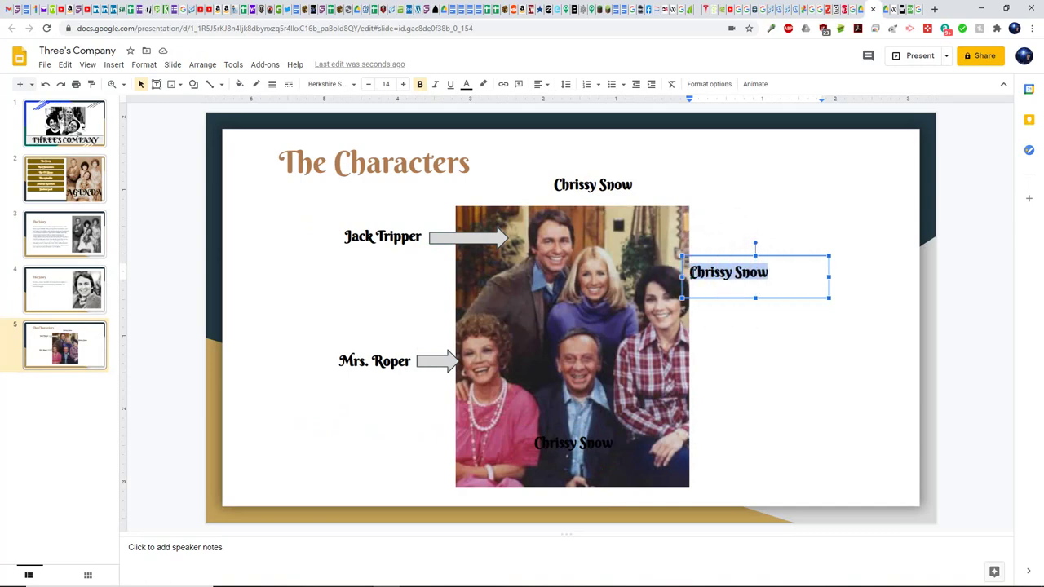
{"action": "type", "text": "Janet Wood"}
{"action": "triple_click", "coordinate": [526, 443]}
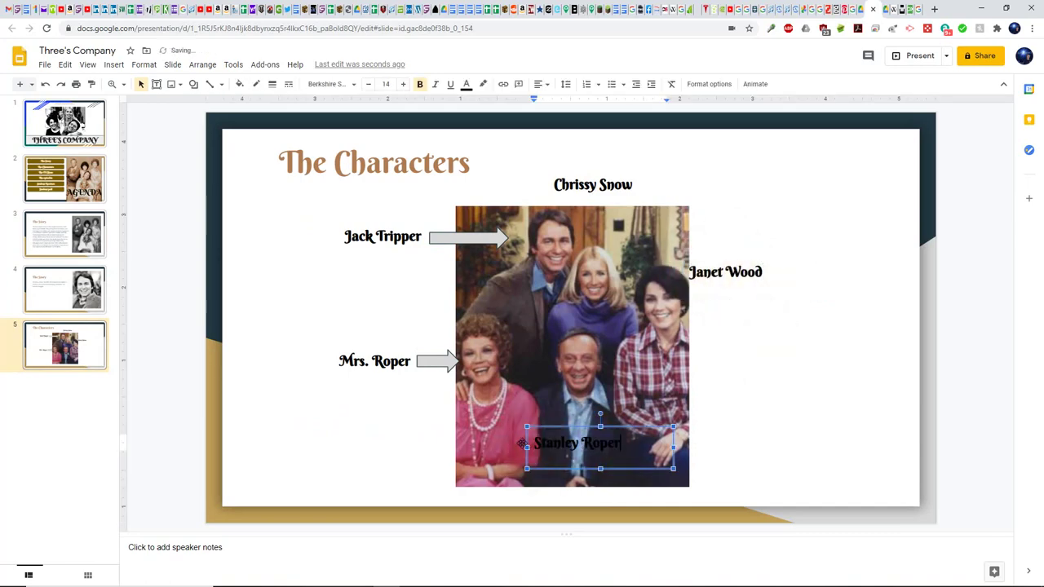
{"action": "left_click", "coordinate": [707, 425]}
- Change the "Mrs. Roper" label to "Helen Roper" and widen its text box slightly leftward so the name clears the arrow
{"action": "triple_click", "coordinate": [373, 361]}
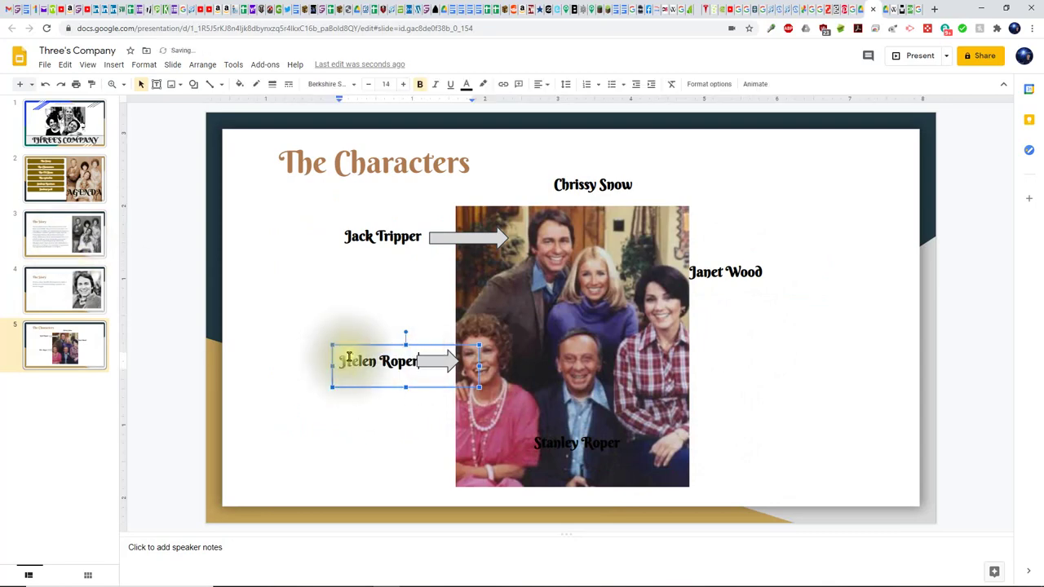
{"action": "mouse_move", "coordinate": [331, 366]}
{"action": "left_mouse_down"}
{"action": "mouse_move", "coordinate": [311, 363]}
{"action": "mouse_move", "coordinate": [325, 366]}
{"action": "left_mouse_up"}
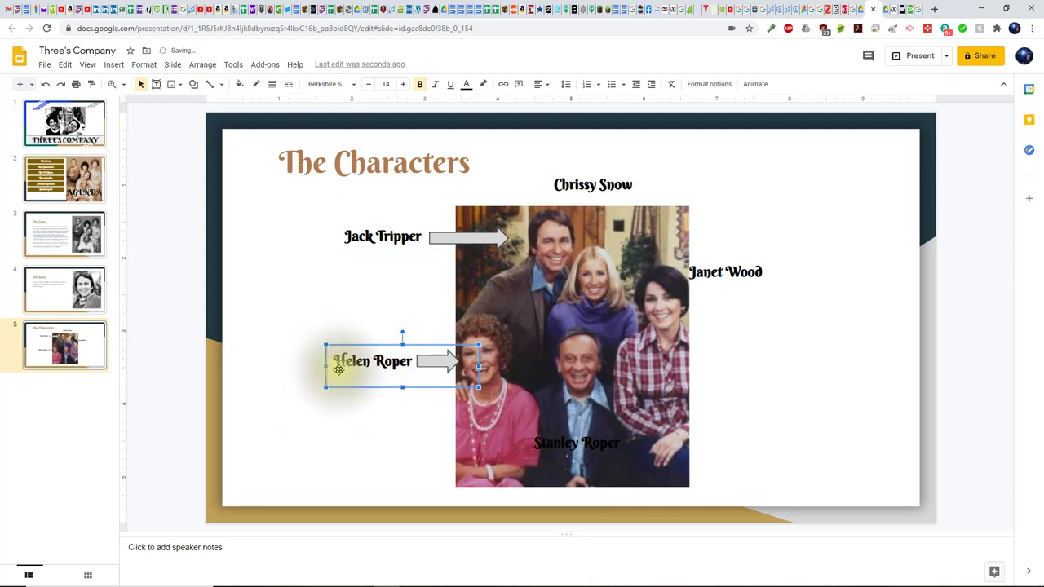
{"action": "left_click", "coordinate": [695, 338]}
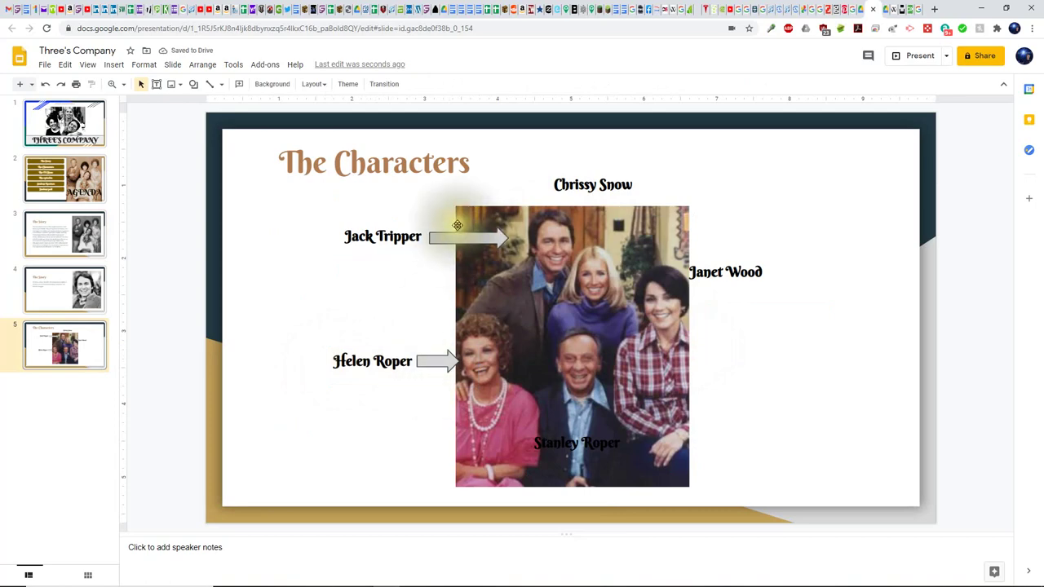
- Duplicate the "Jack Tripper" arrow and place the copy just below the "Chrissy Snow" label at the photo's upper edge
{"action": "left_click", "coordinate": [462, 239]}
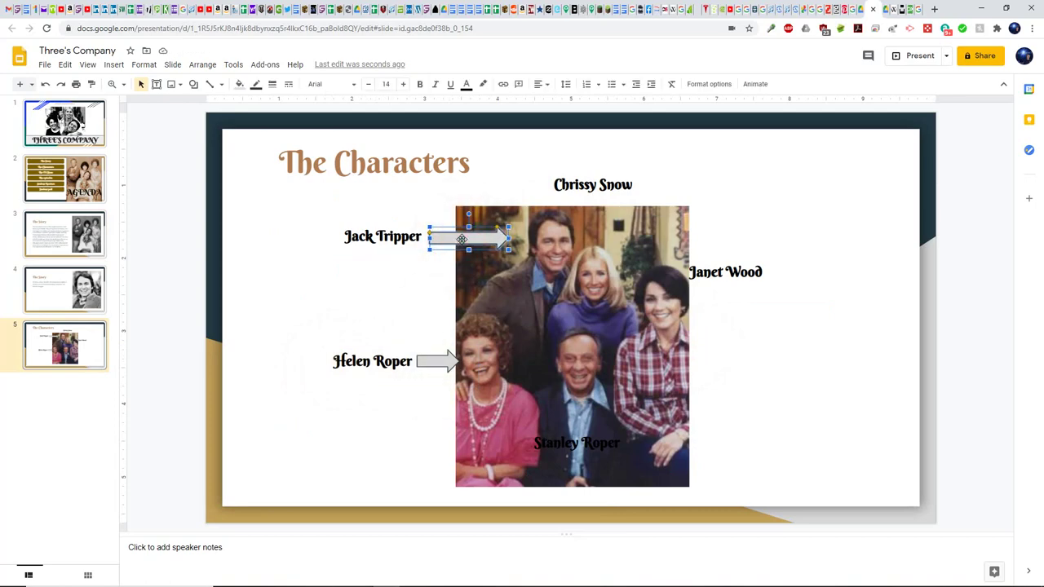
{"action": "left_click", "coordinate": [752, 222]}
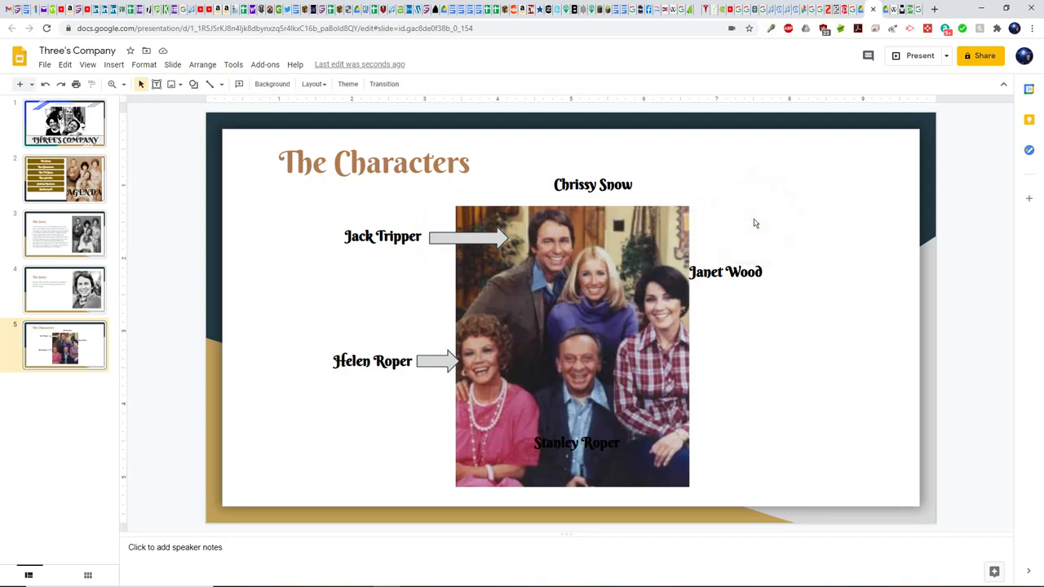
{"action": "key", "text": "ctrl+v"}
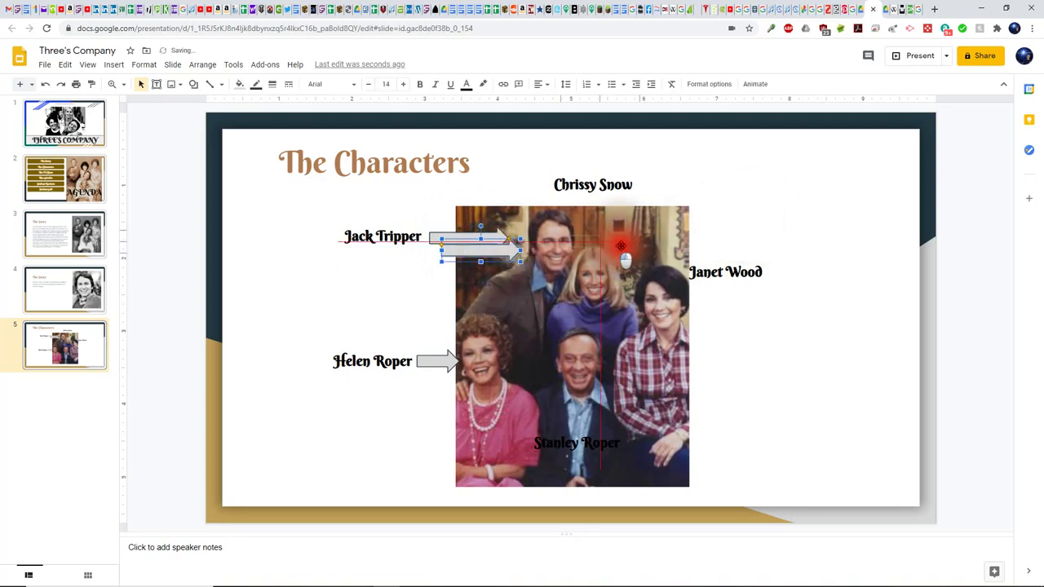
{"action": "left_click_drag", "start_coordinate": [584, 201], "coordinate": [641, 202]}
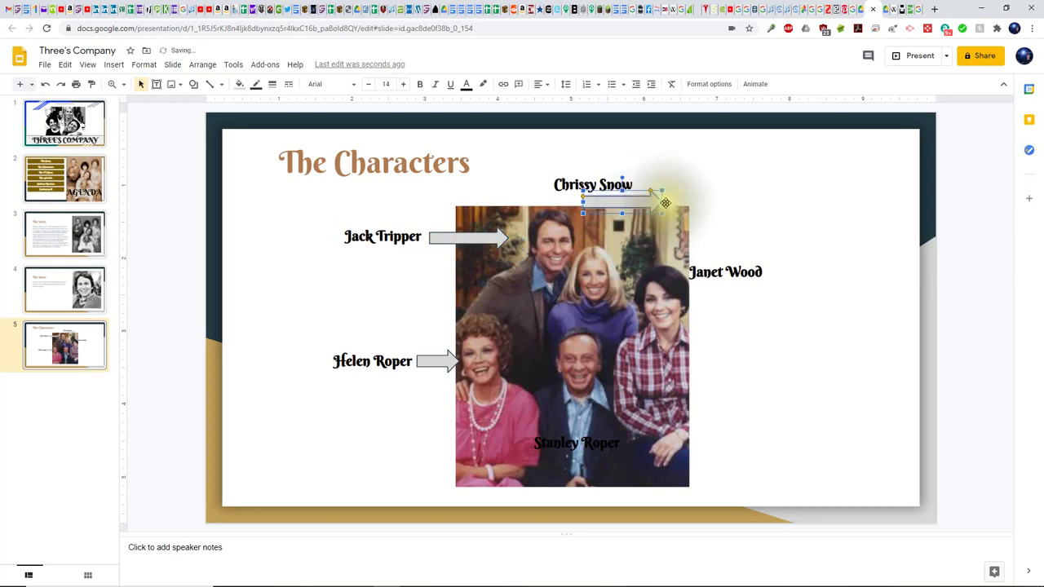